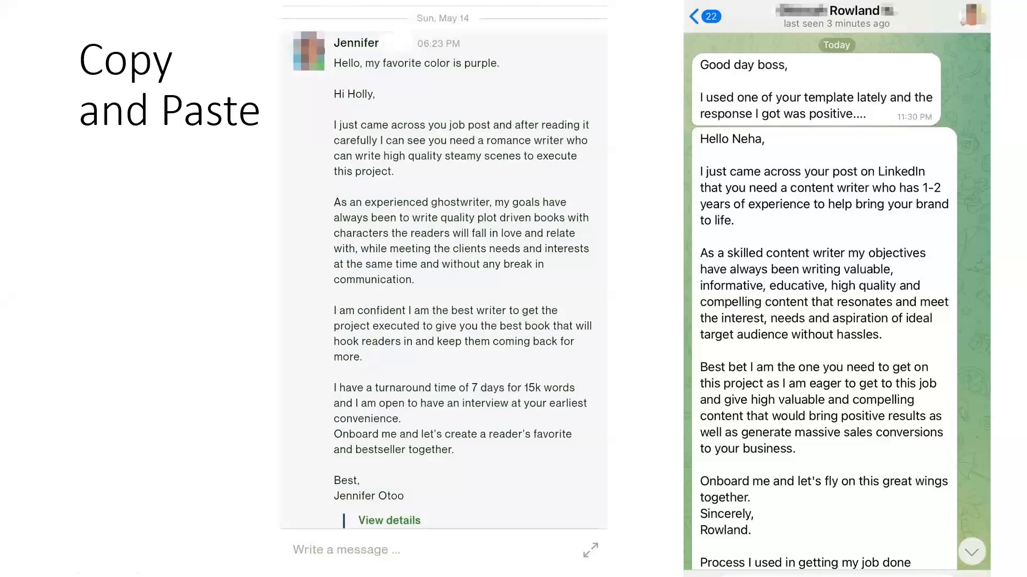
Advance the slideshow from the Copy and Paste slide to the Proposal Writing slide.
key("Right")
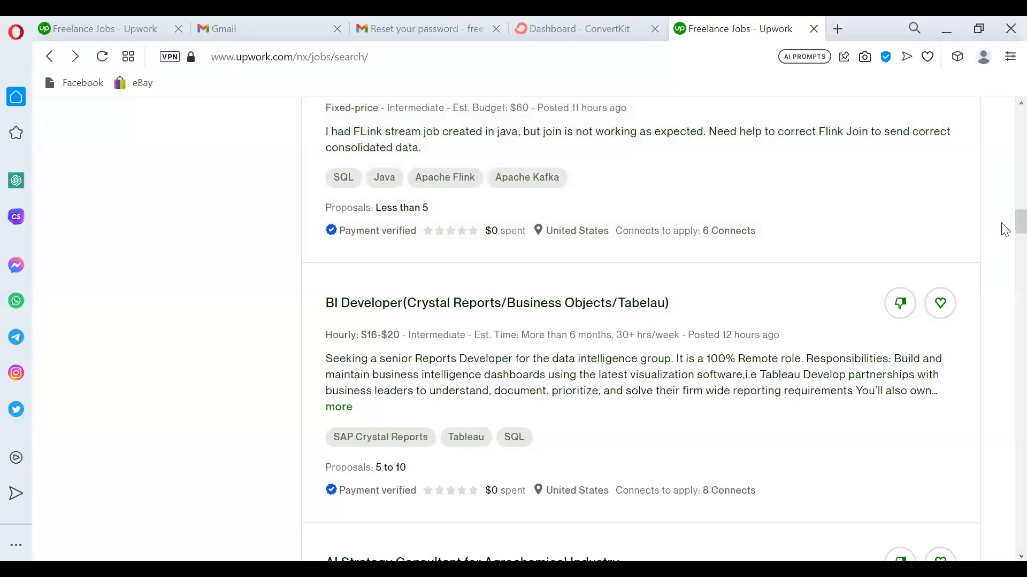
Scroll the job list and open the 'AI Strategy Consultant for Agrochemical Industry' listing.
scroll(1006, 230, "down", 5)
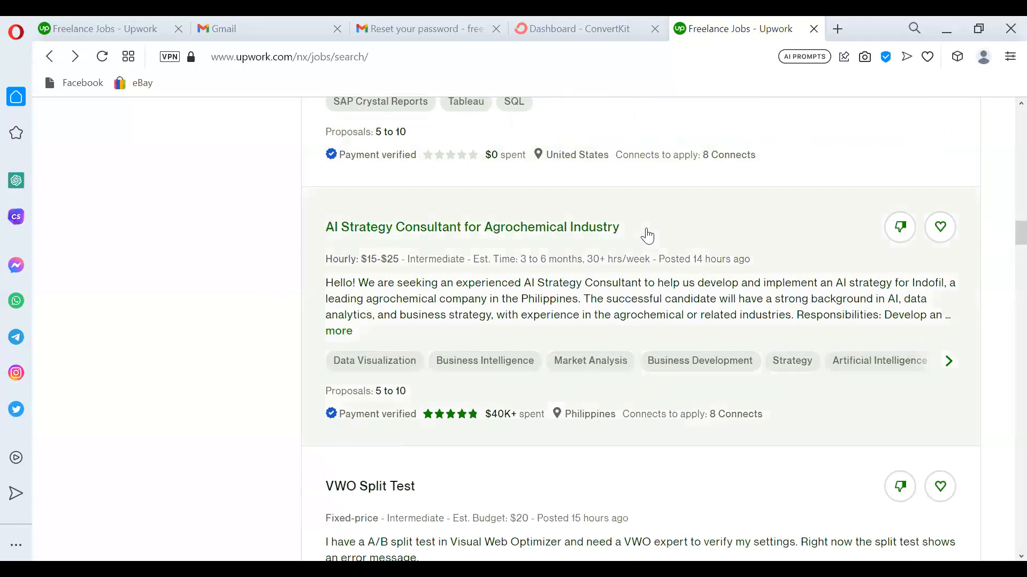
left_click(531, 232)
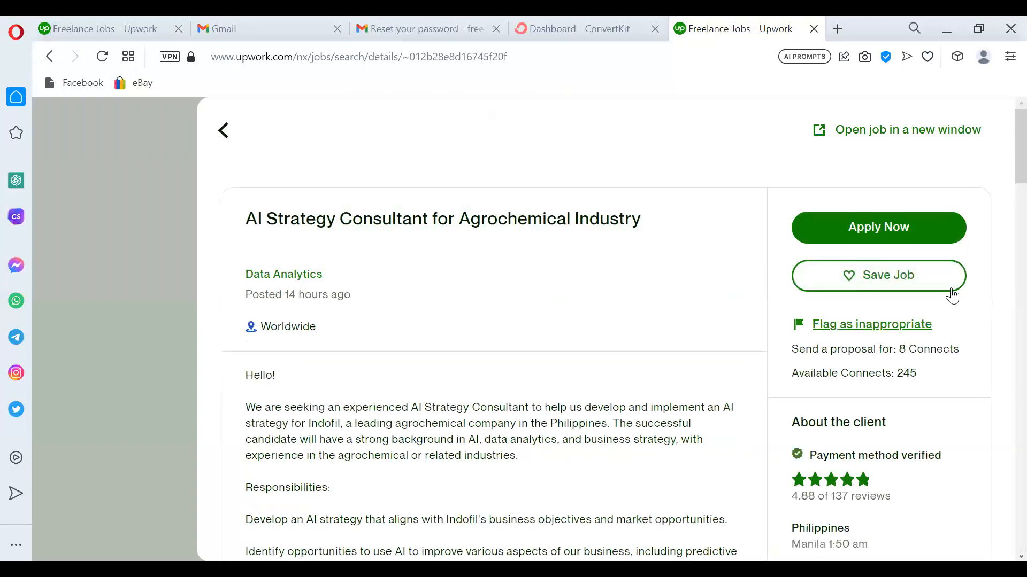
scroll(1002, 167, "down", 10)
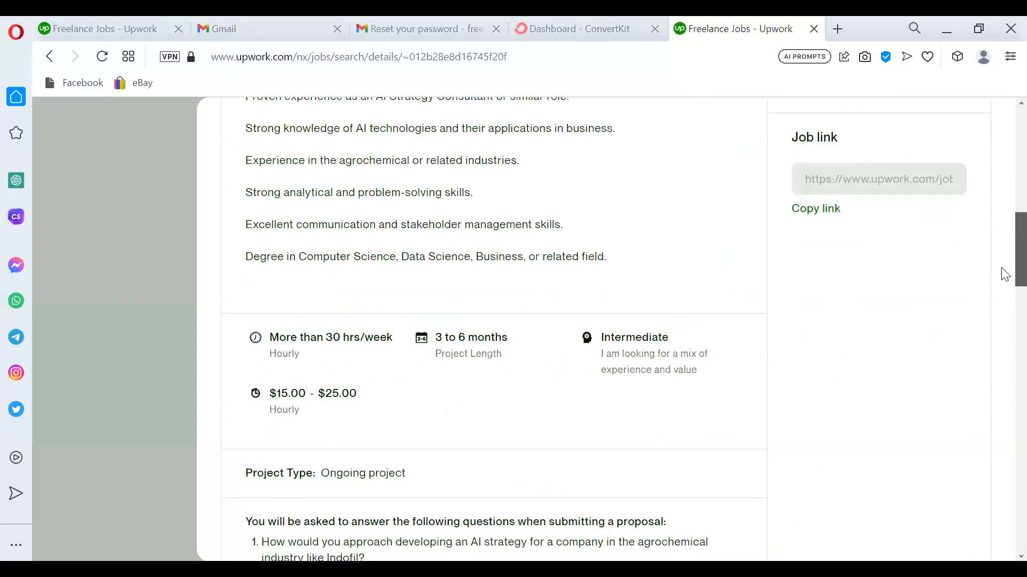
scroll(1004, 274, "down", 10)
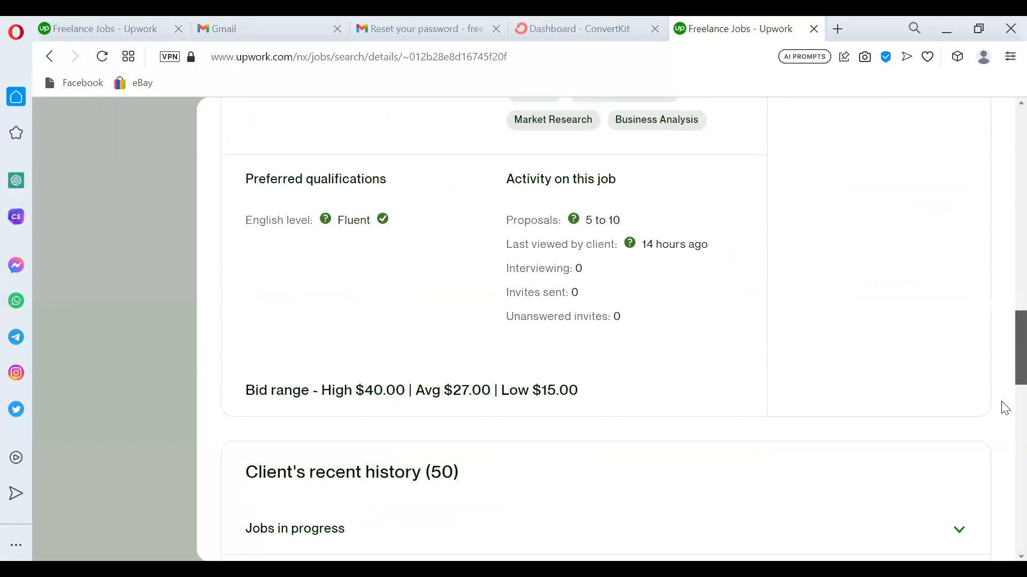
scroll(1003, 408, "down", 5)
left_click_drag(1001, 426, 1002, 197)
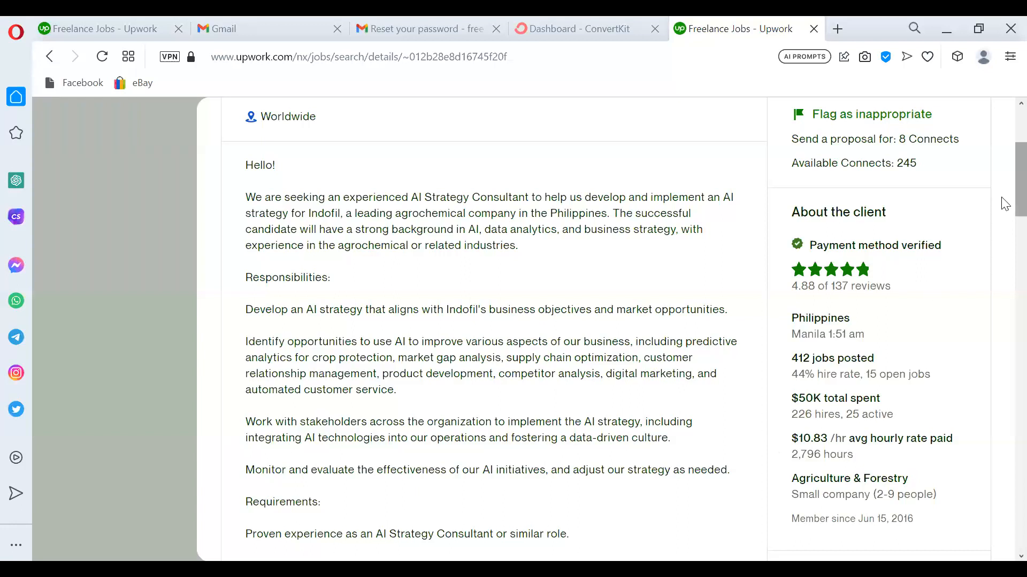
scroll(1005, 204, "down", 1)
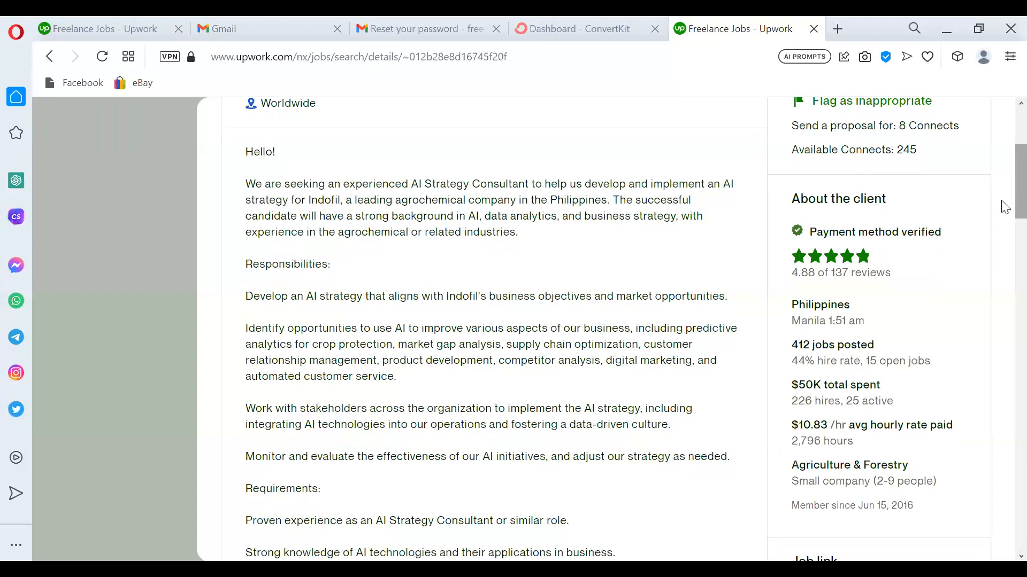
scroll(1005, 211, "down", 1)
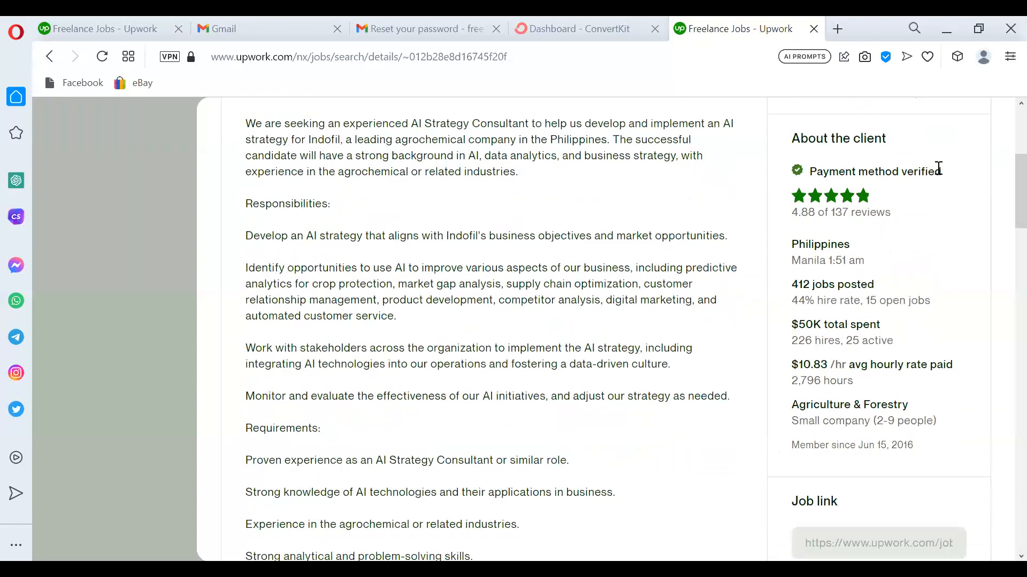
scroll(1004, 206, "down", 1)
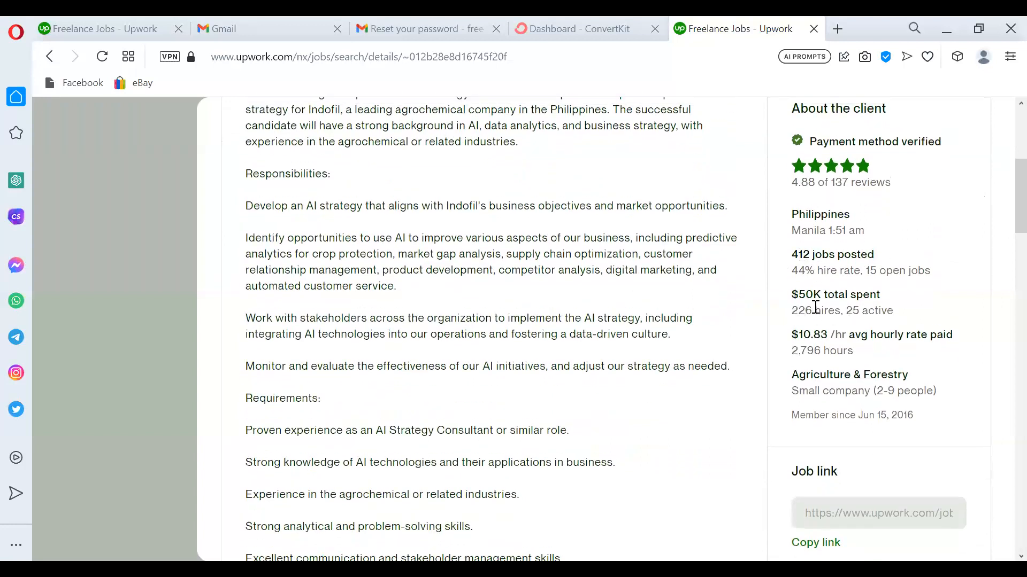
left_click_drag(1002, 218, 1002, 415)
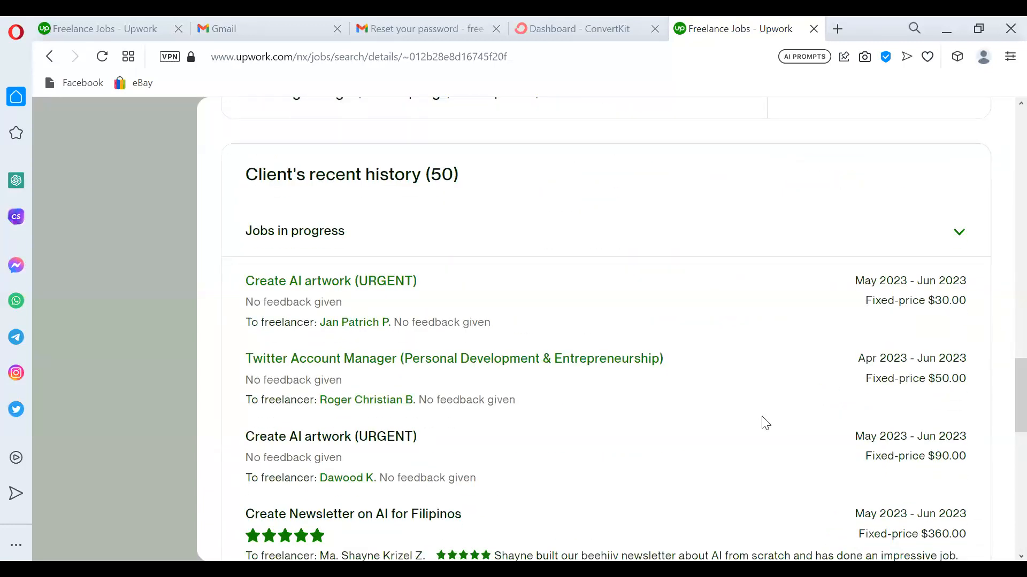
Expand the client's recent history with View more (30) and reveal the full Creative Virtual Assistant review.
left_click_drag(1001, 394, 1000, 425)
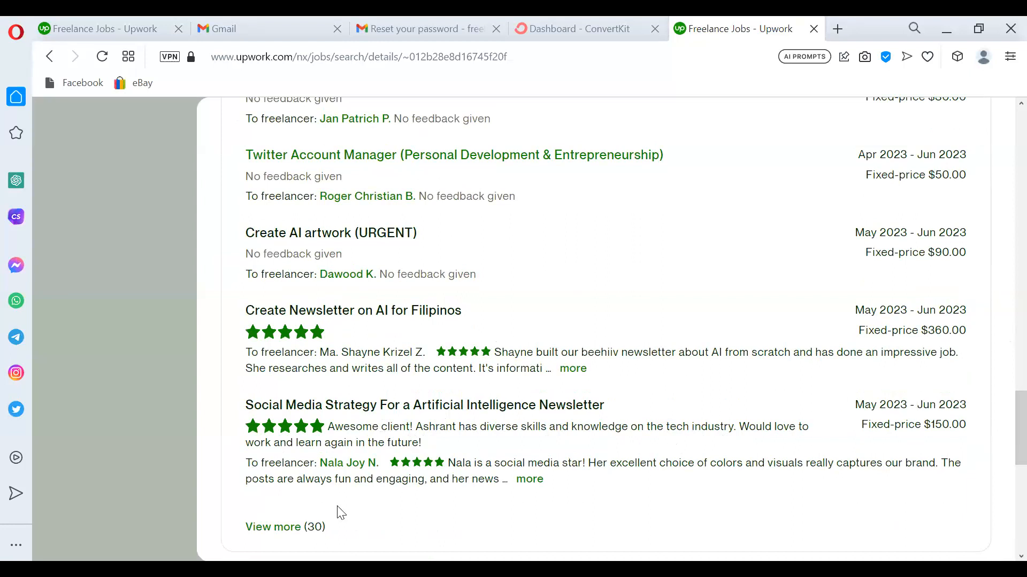
left_click(288, 541)
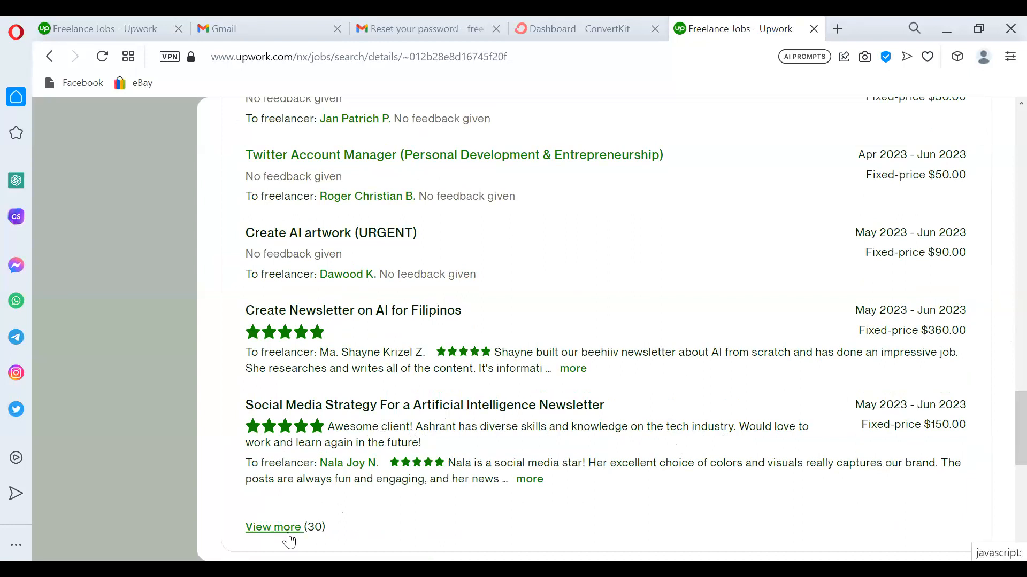
scroll(1006, 398, "down", 3)
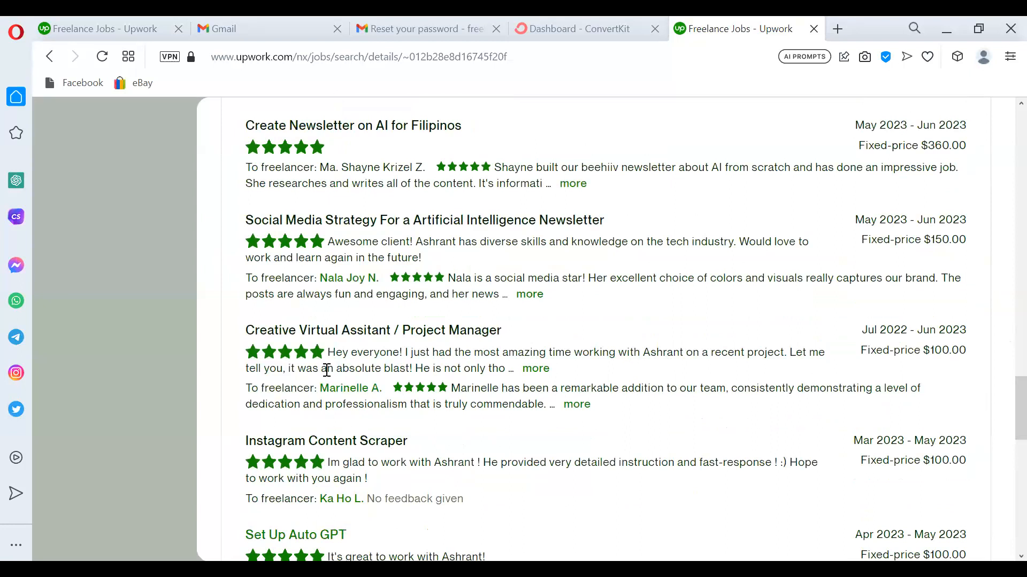
left_click(535, 369)
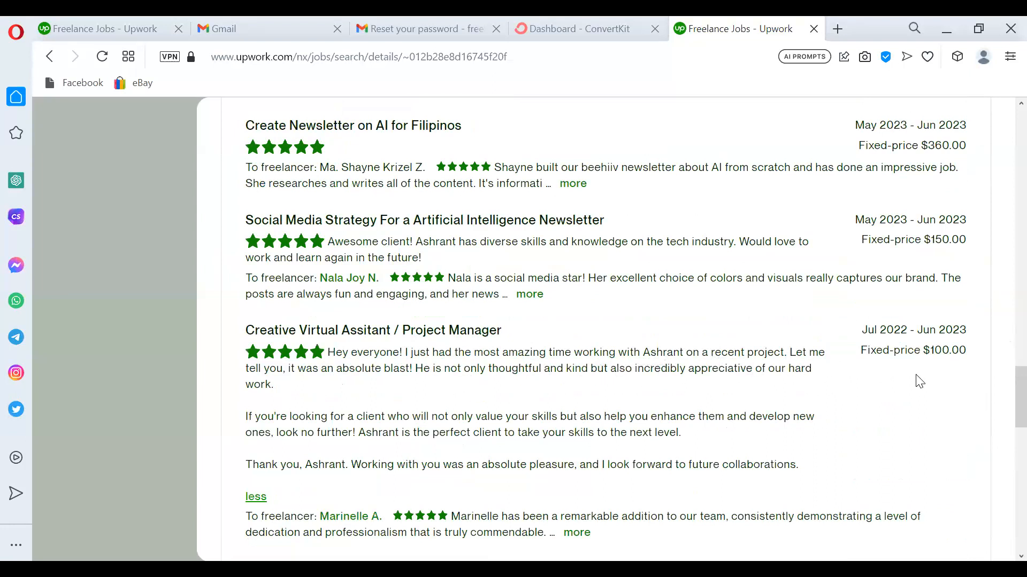
left_click_drag(1005, 409, 1005, 156)
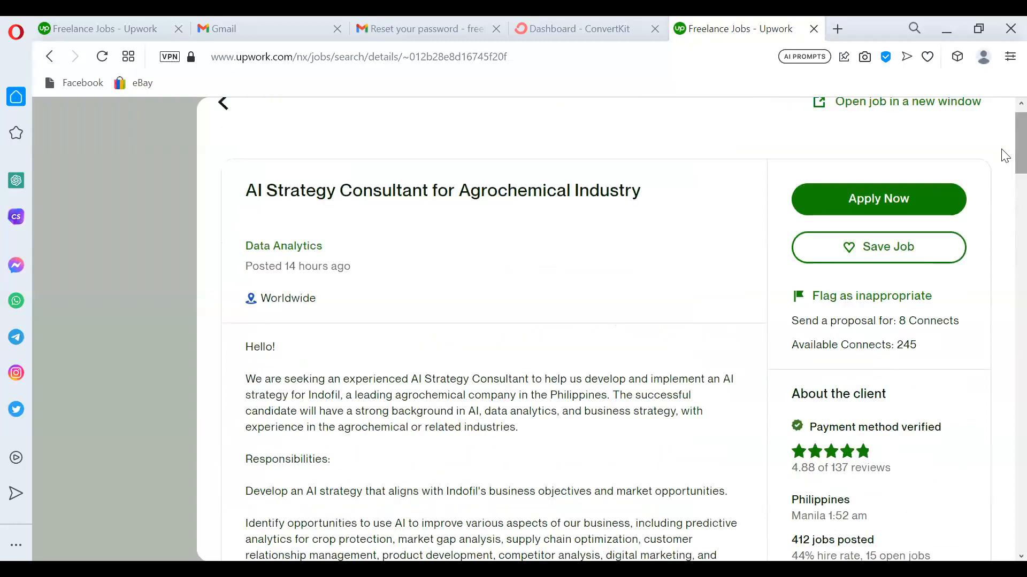
Return to the top of the AI Strategy Consultant job and choose Apply Now.
mouse_move(1005, 156)
left_mouse_down()
mouse_move(1002, 202)
mouse_move(1005, 154)
left_mouse_up()
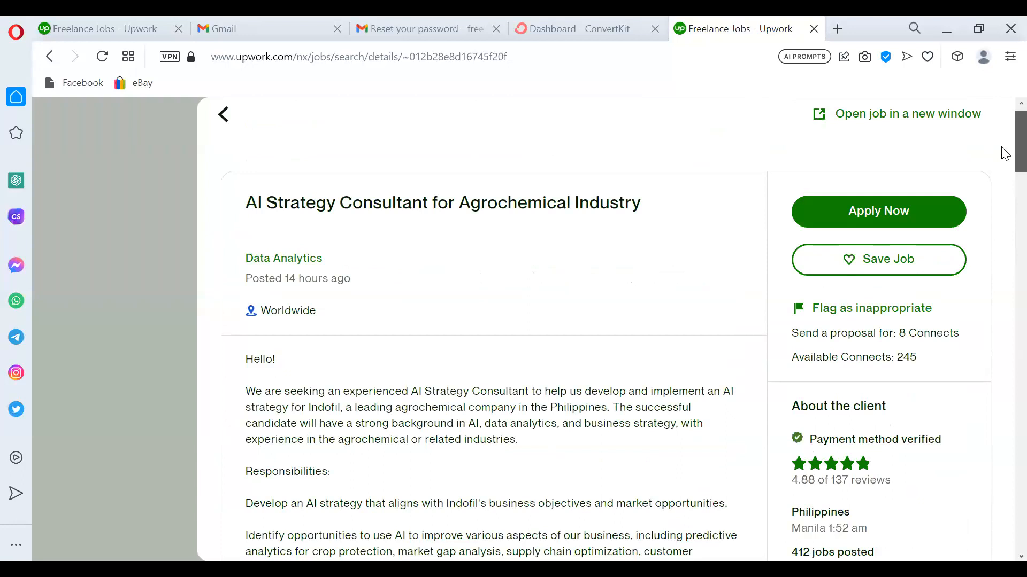
mouse_move(1005, 154)
left_mouse_down()
mouse_move(1002, 218)
mouse_move(1005, 158)
left_mouse_up()
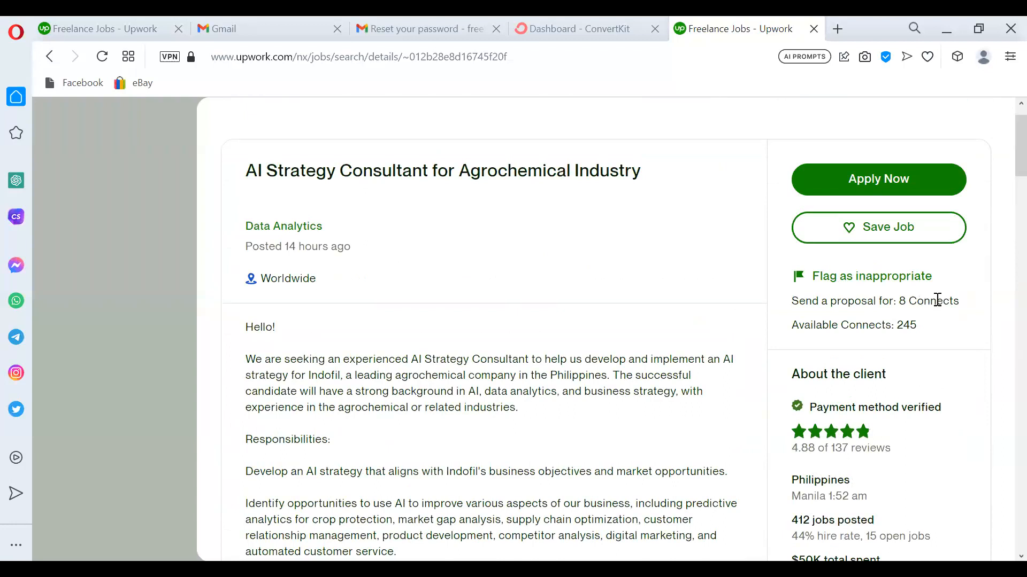
left_click(899, 184)
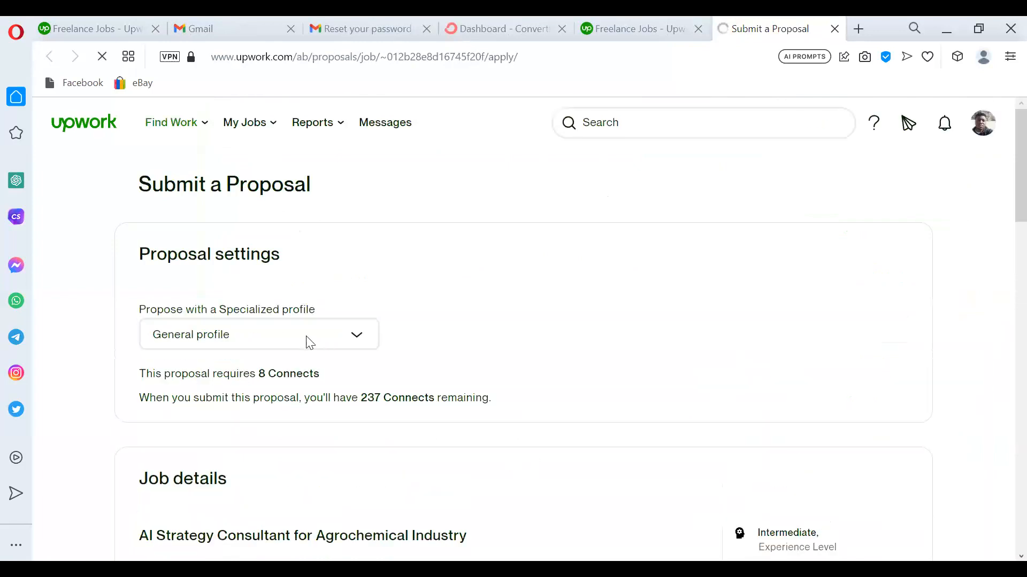
Check the profile options, keep the General profile, and expand the full job description under Job details.
left_click(338, 345)
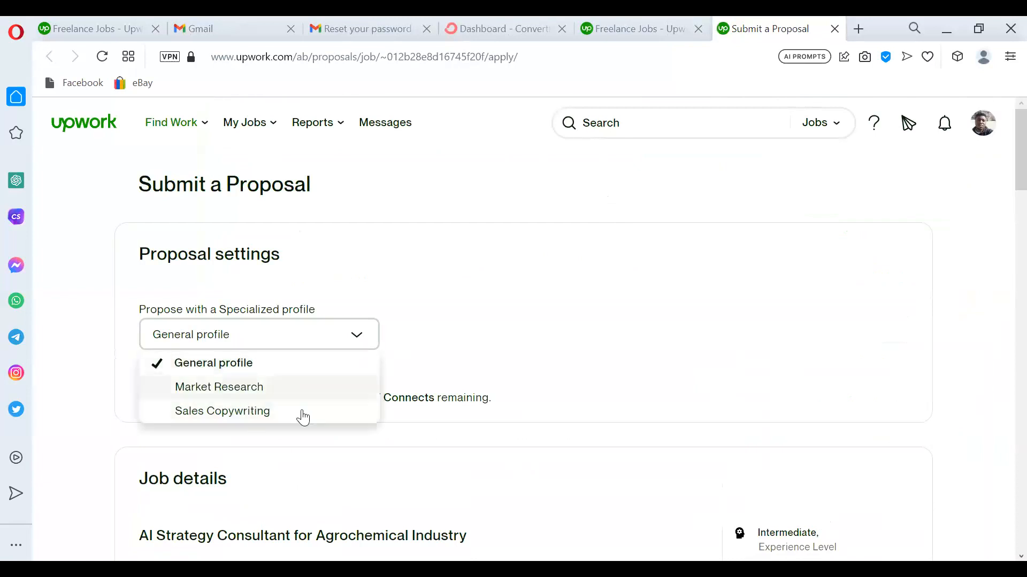
left_click(571, 380)
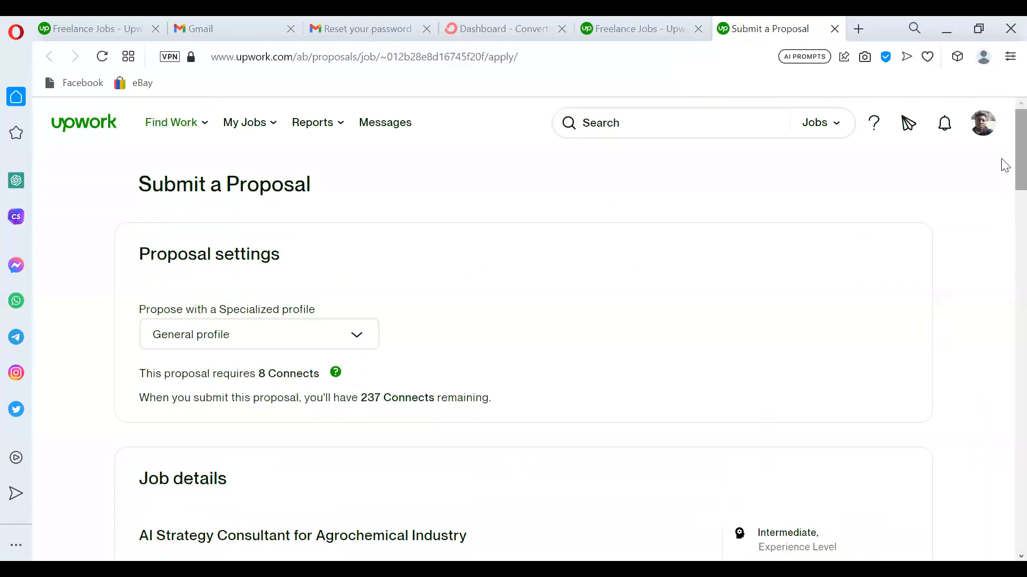
scroll(1004, 166, "down", 7)
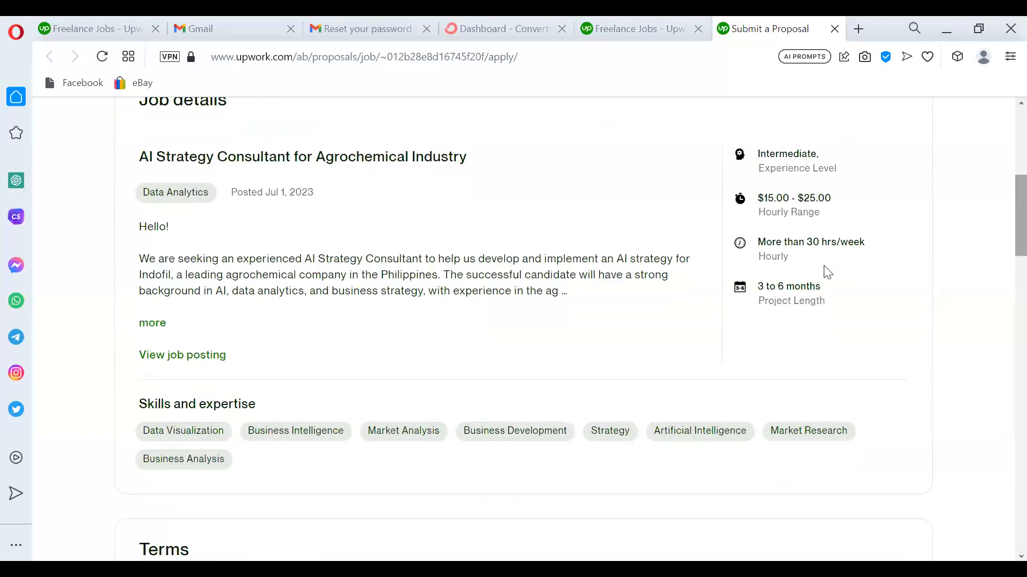
left_click(155, 322)
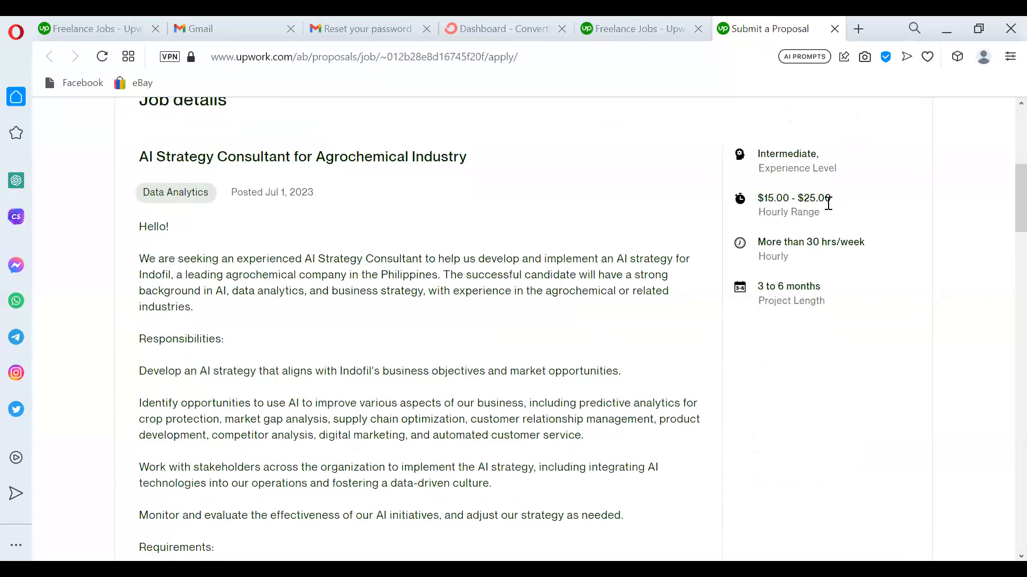
left_click_drag(1001, 211, 1001, 326)
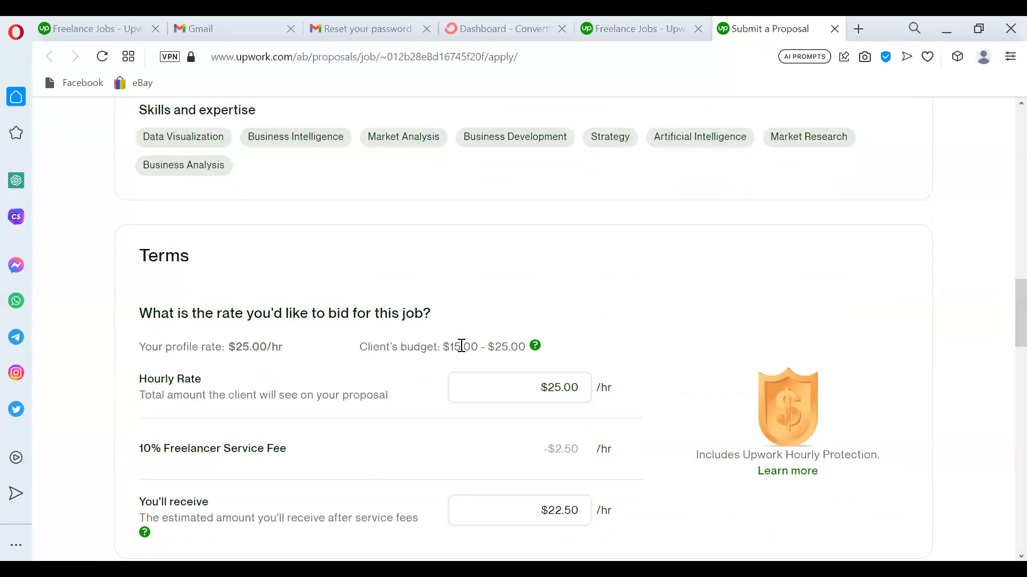
Select the hourly rate value and stretch the Cover Letter box taller.
left_click_drag(542, 387, 571, 389)
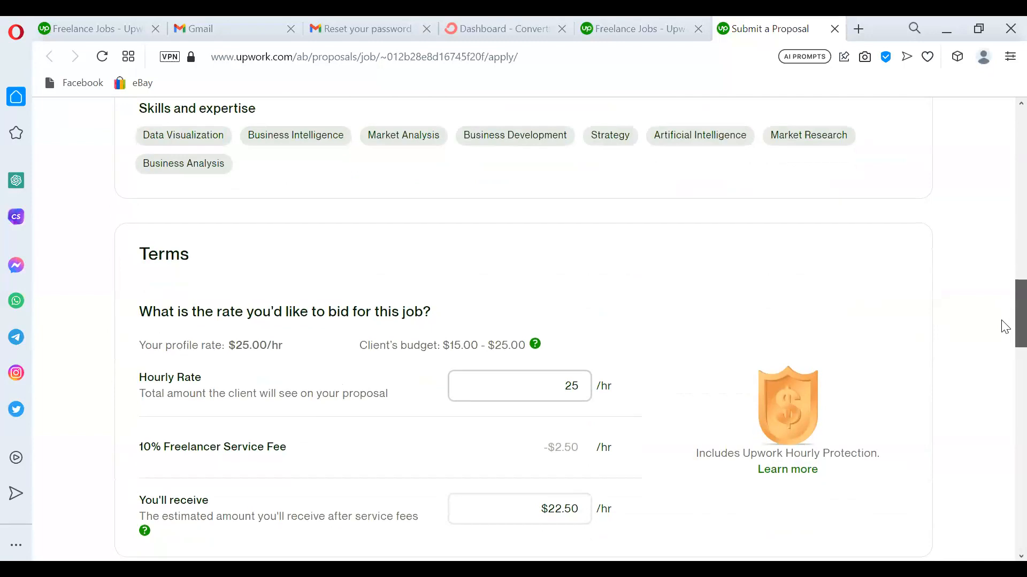
scroll(1004, 321, "down", 9)
left_click_drag(902, 289, 910, 391)
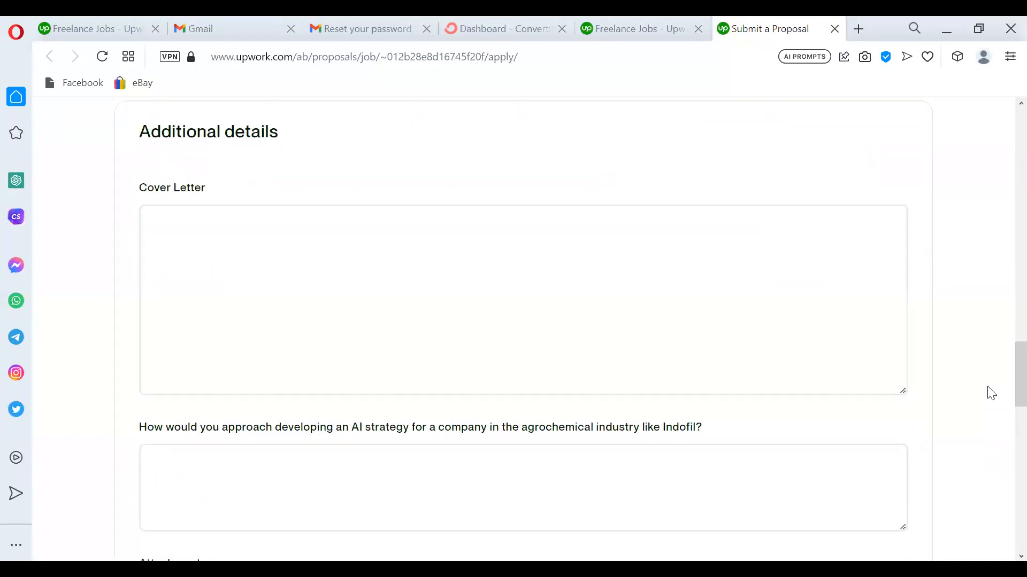
Make the AI-strategy question's answer box taller by dragging its resize handle down.
scroll(1002, 396, "down", 2)
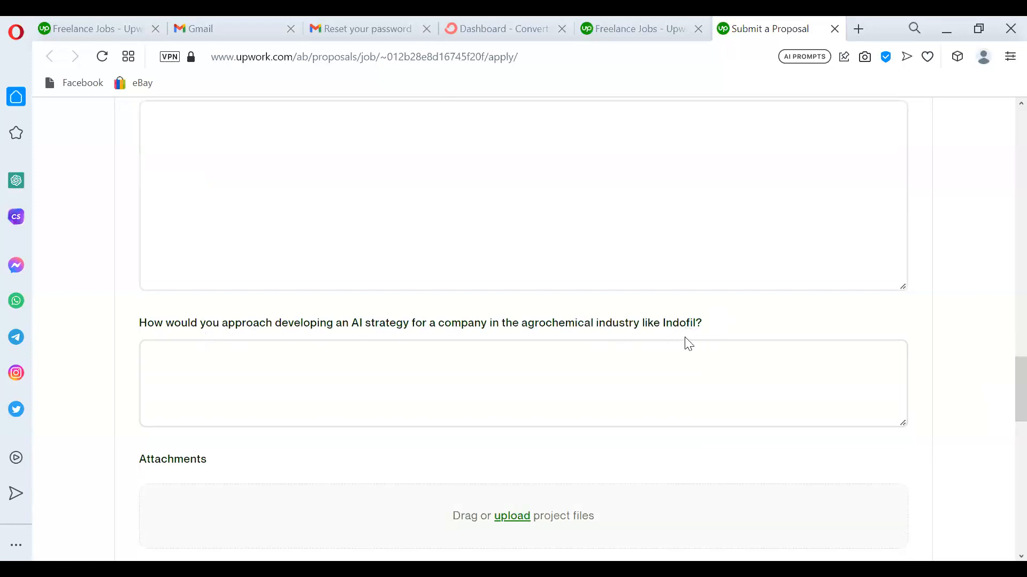
left_click(597, 372)
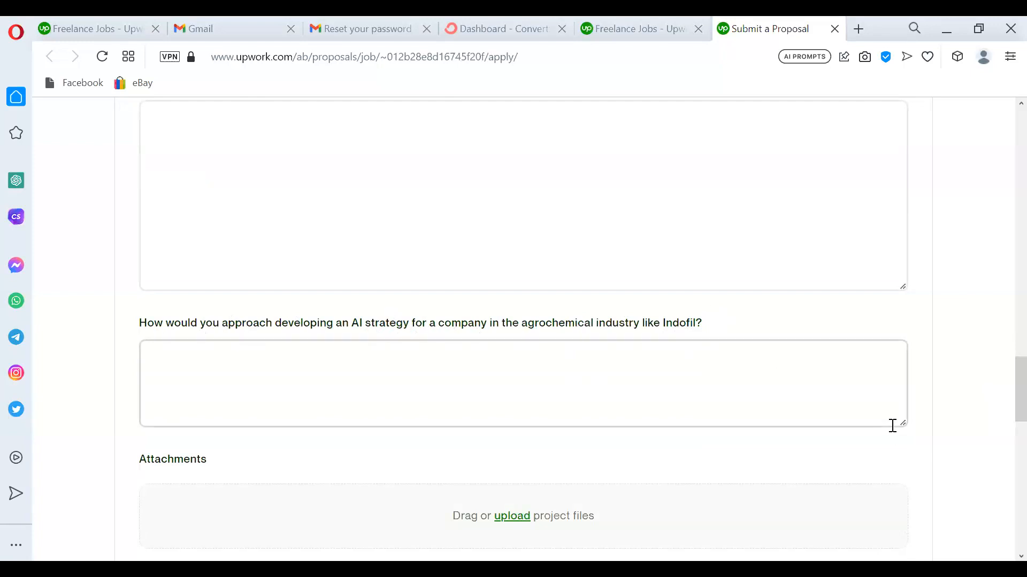
left_click_drag(900, 424, 898, 558)
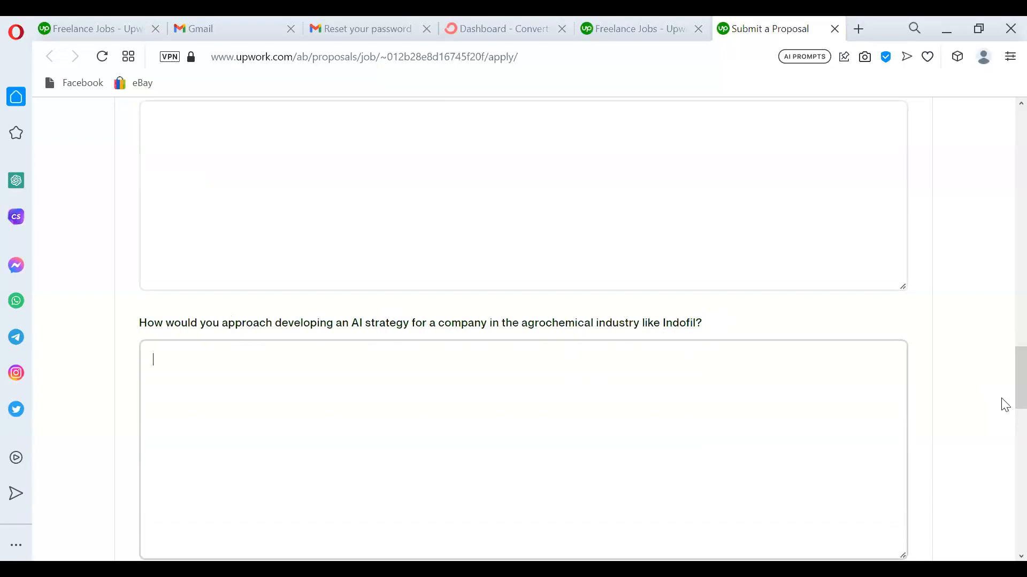
scroll(1003, 374, "up", 5)
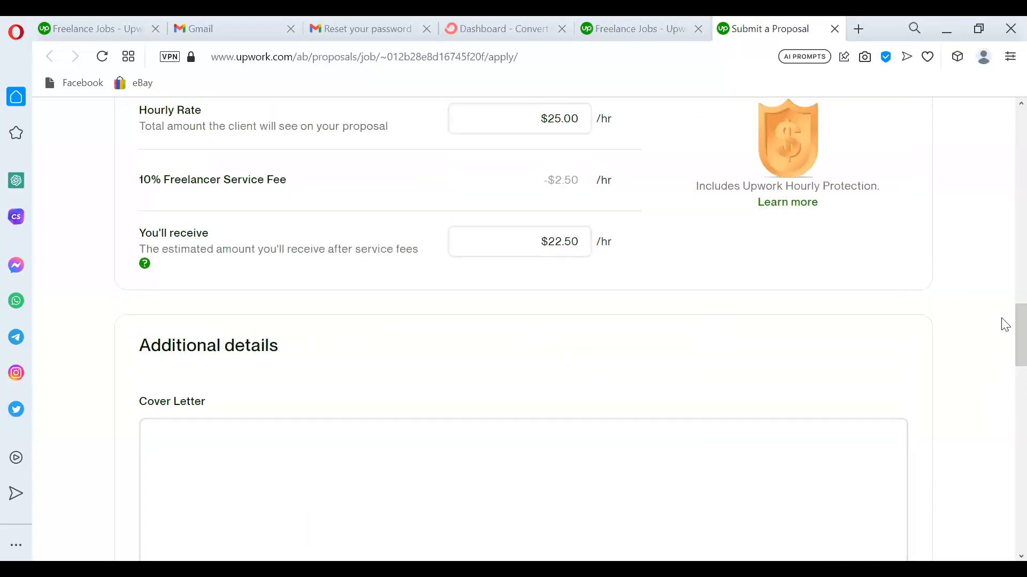
scroll(1003, 343, "down", 5)
scroll(1002, 398, "down", 2)
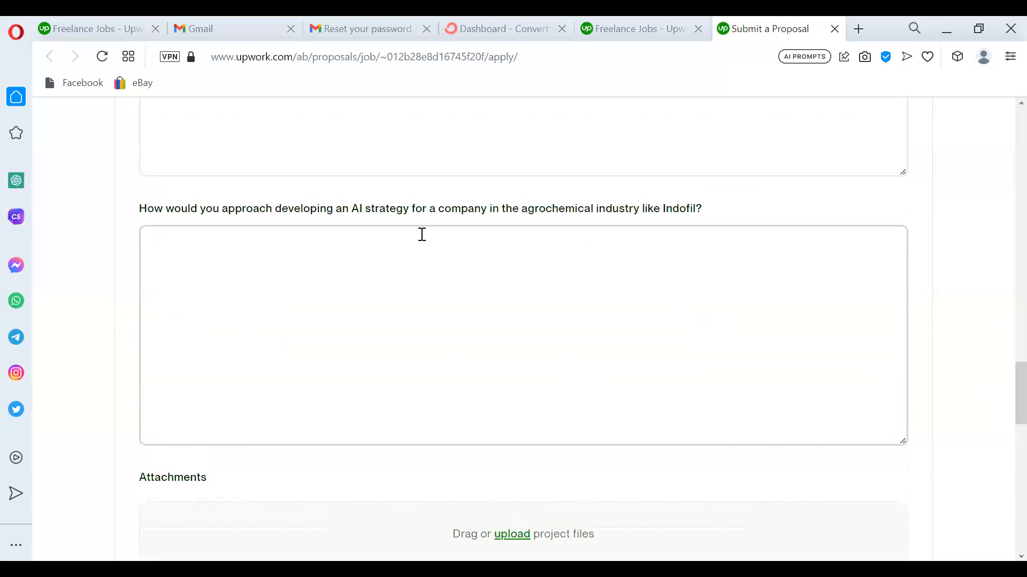
left_click_drag(1002, 406, 1004, 214)
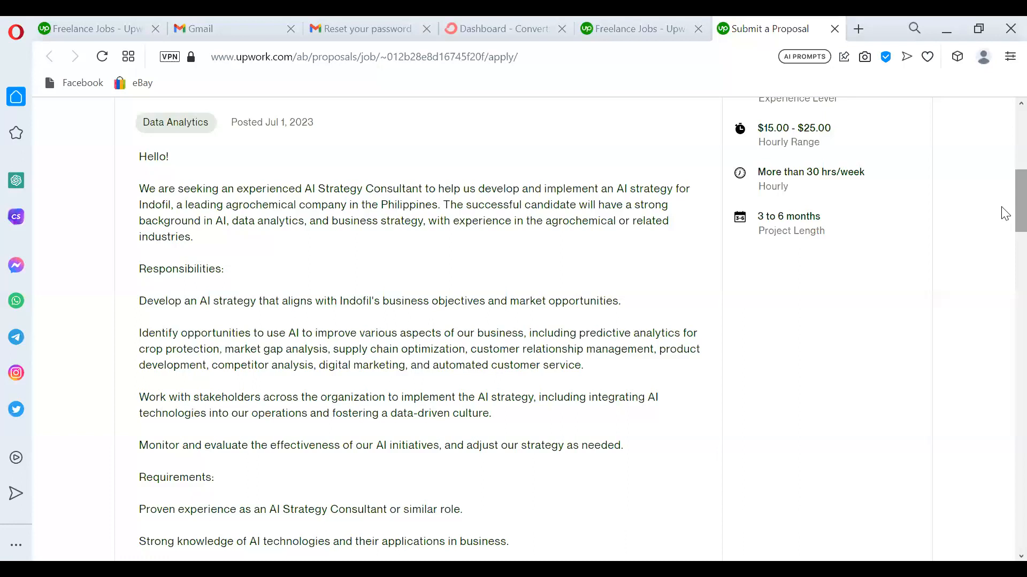
Select the job description's first paragraph, then scroll down and place the cursor in the empty Cover Letter.
left_click_drag(203, 243, 138, 170)
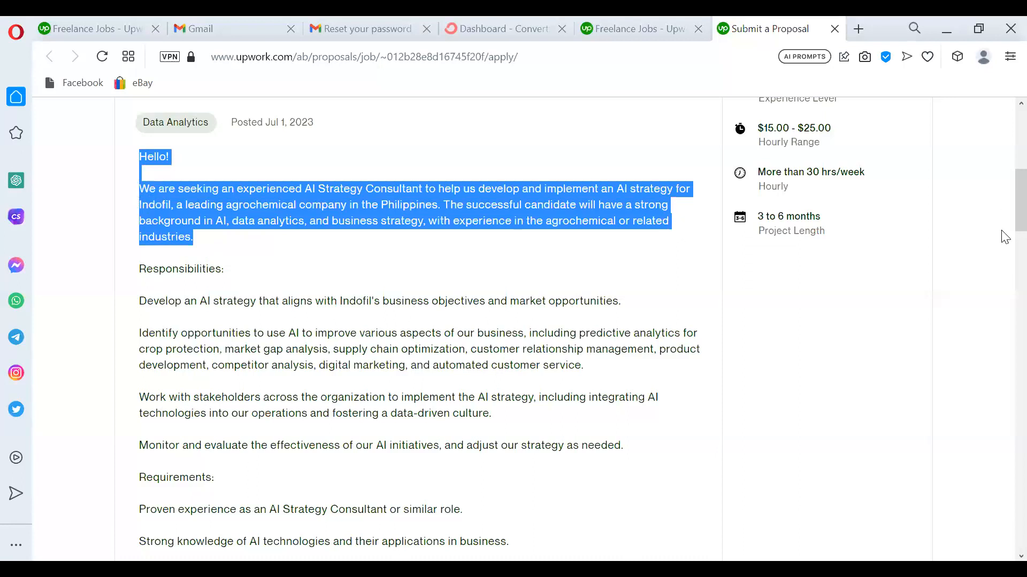
scroll(1004, 199, "down", 5)
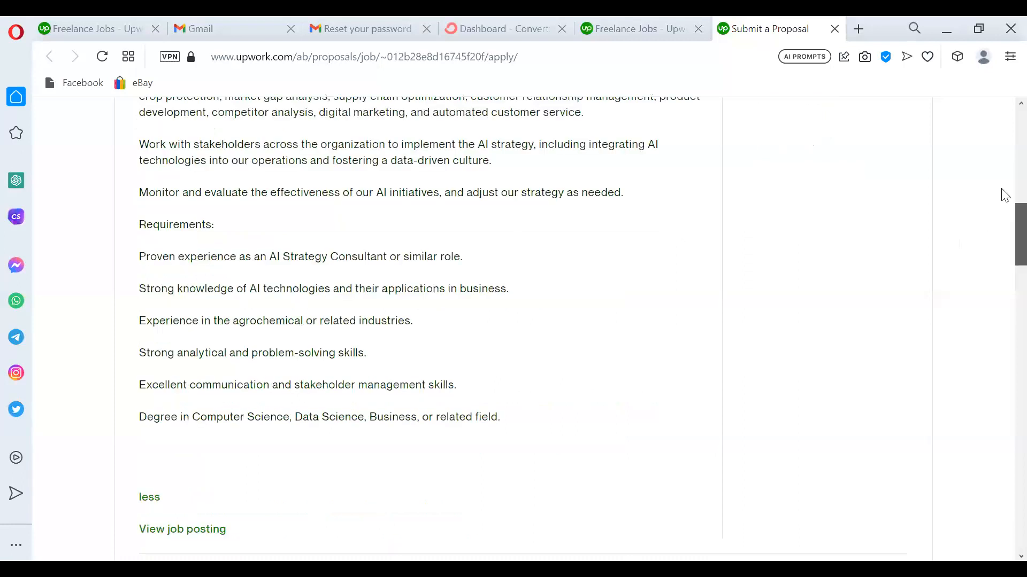
scroll(1004, 196, "up", 6)
scroll(1001, 167, "down", 11)
scroll(1003, 288, "down", 12)
left_click(305, 312)
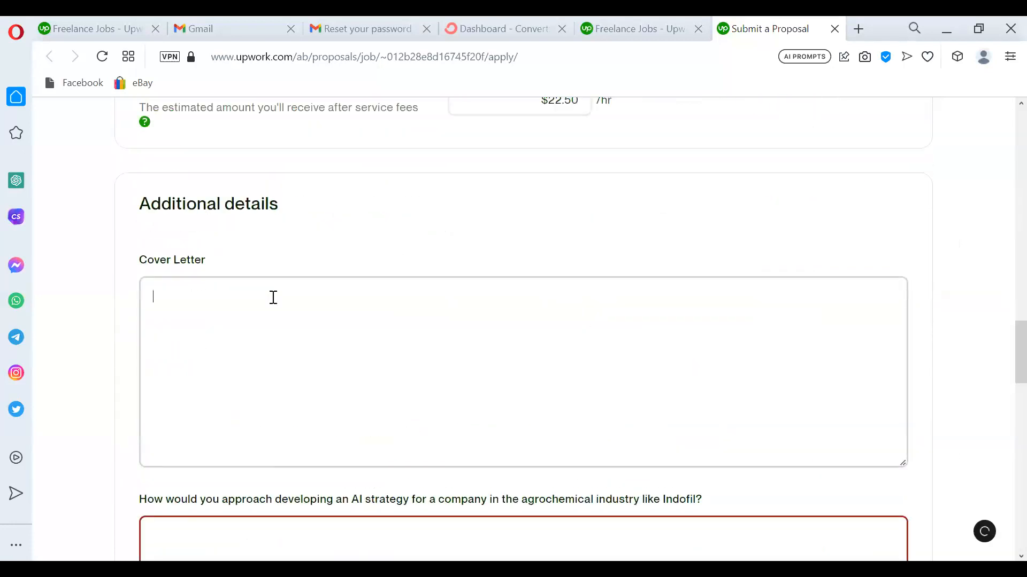
Paste the job description into Cover Letter and change the greeting to 'Hey' plus the client's name.
type("Hello!  We are seeking an experienced AI Strategy Consultant to help us develop and implement an AI strategy for Indofil, a leading agrochemical company in the Philippines. The successful candidate will have a strong background in AI, data analytics, and business strategy, with experience in the agrochemical or related industries.")
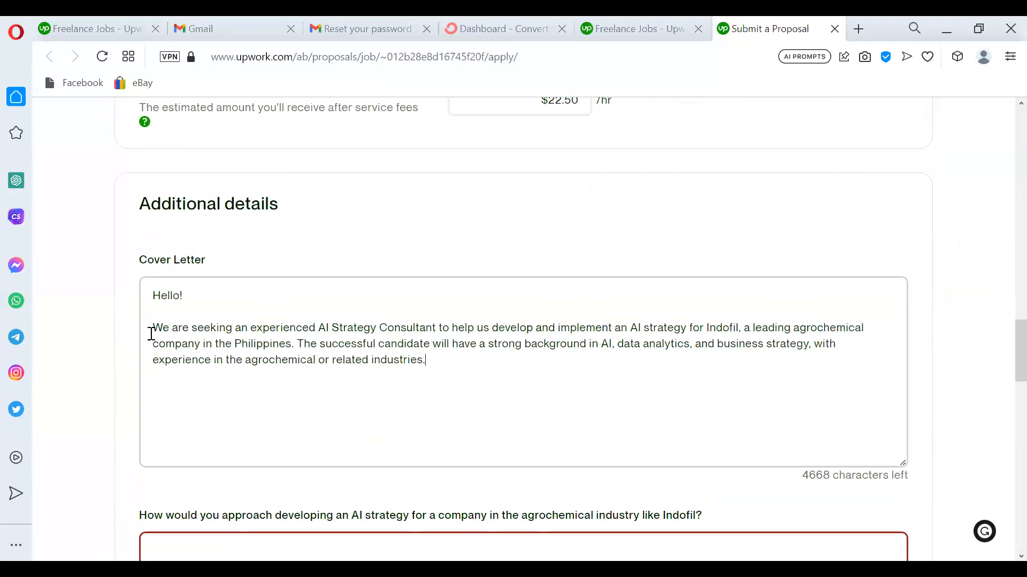
key("BackSpace")
key("BackSpace")
key("BackSpace")
key("BackSpace")
type("ey Ashrafi")
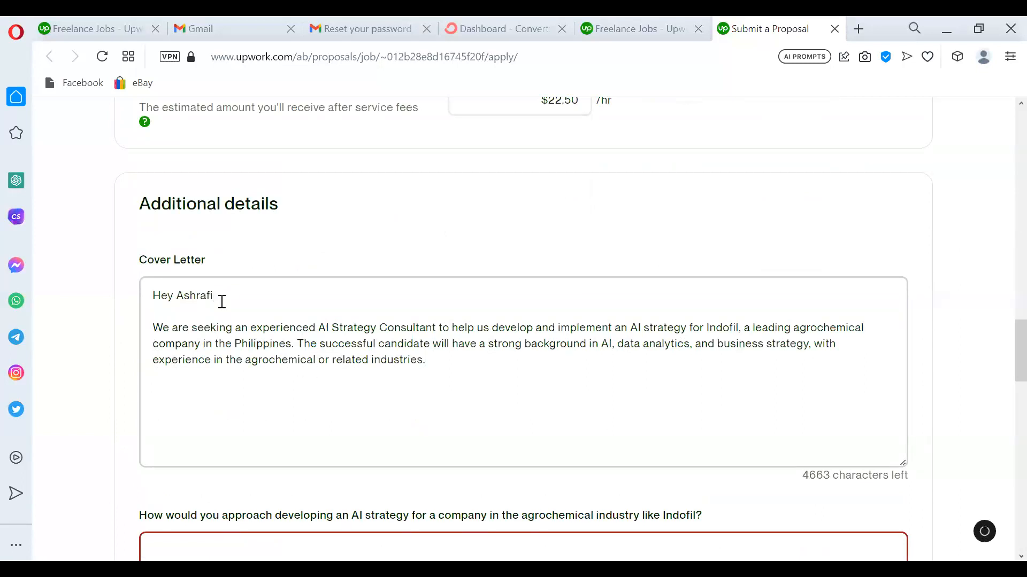
type(".")
key("BackSpace")
type(",")
Replace 'We are seeking an' with 'I am an' and add 'I am the best person to help implement'.
left_click_drag(247, 329, 146, 327)
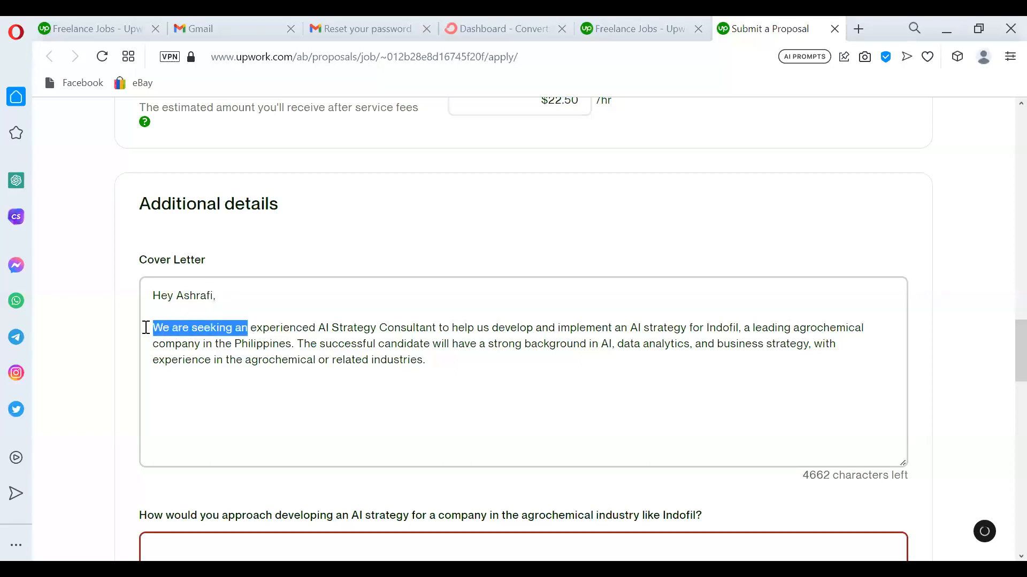
type("I am ")
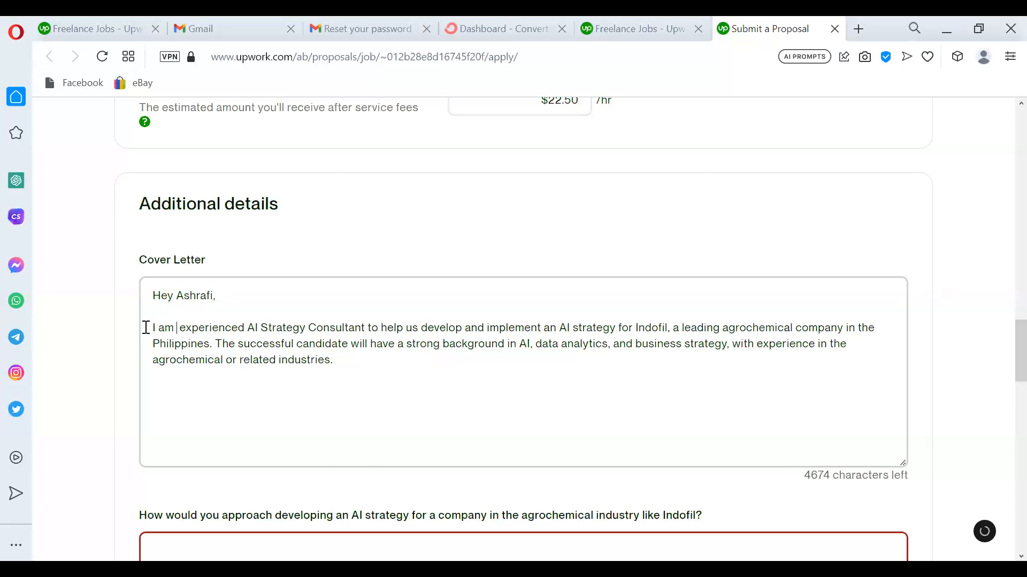
type("the")
key("BackSpace")
key("BackSpace")
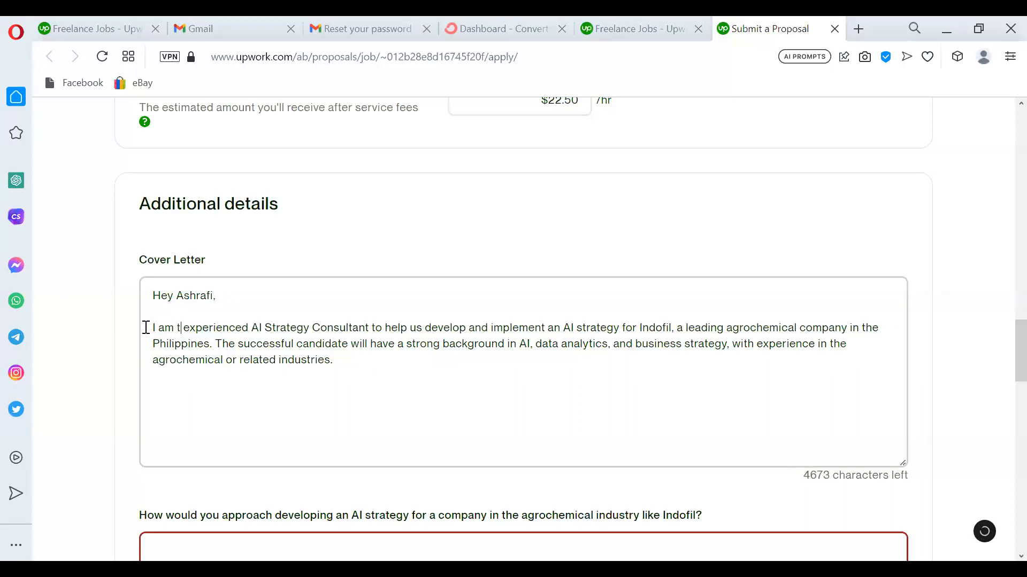
key("BackSpace")
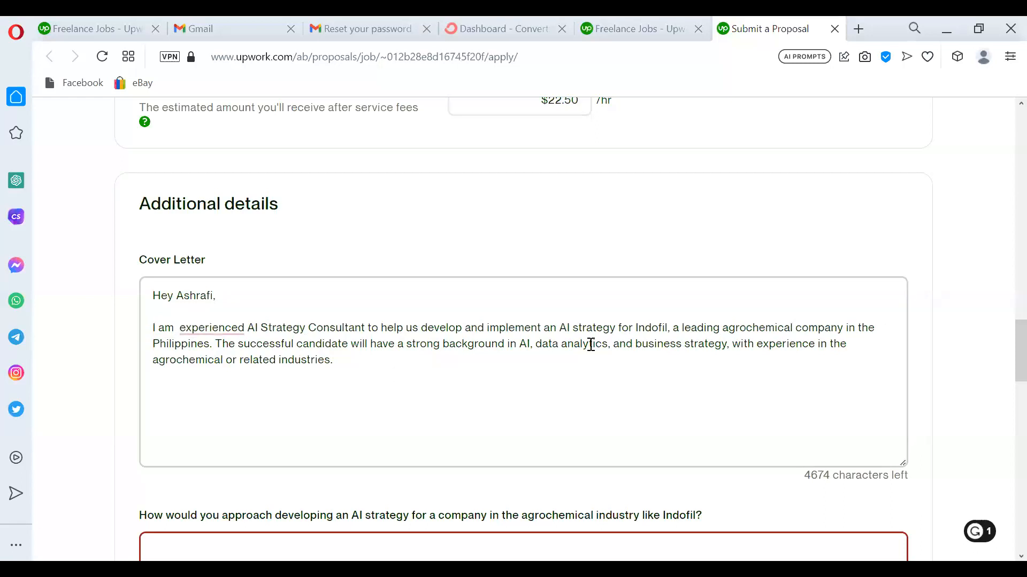
left_click(488, 328)
type("I am the best person to he")
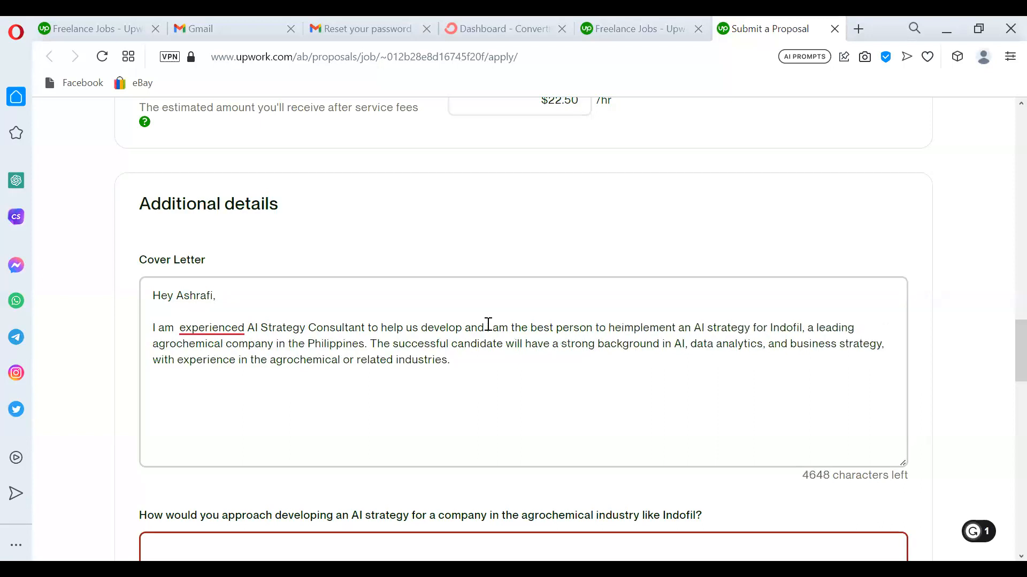
type("lp im")
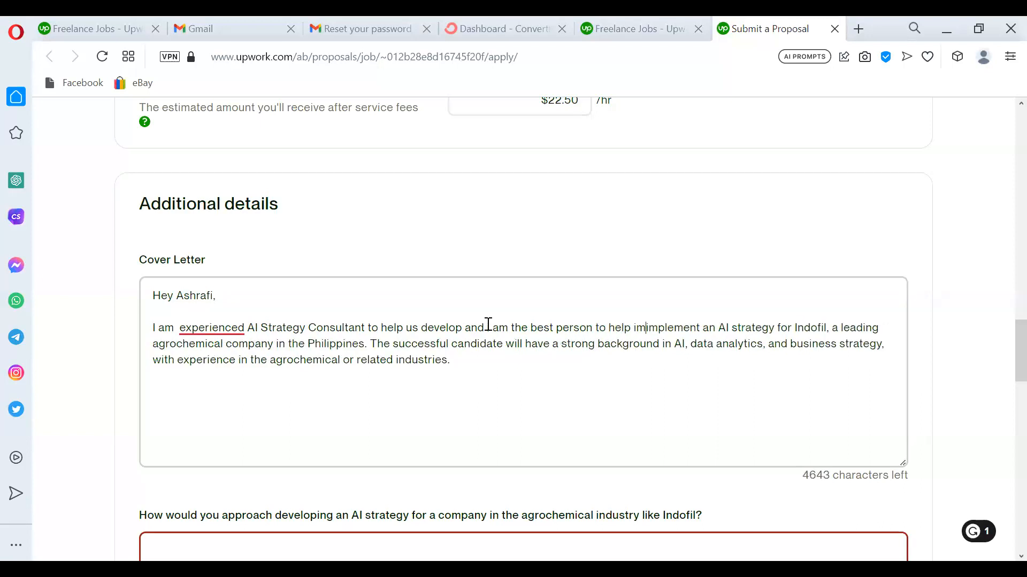
key("BackSpace")
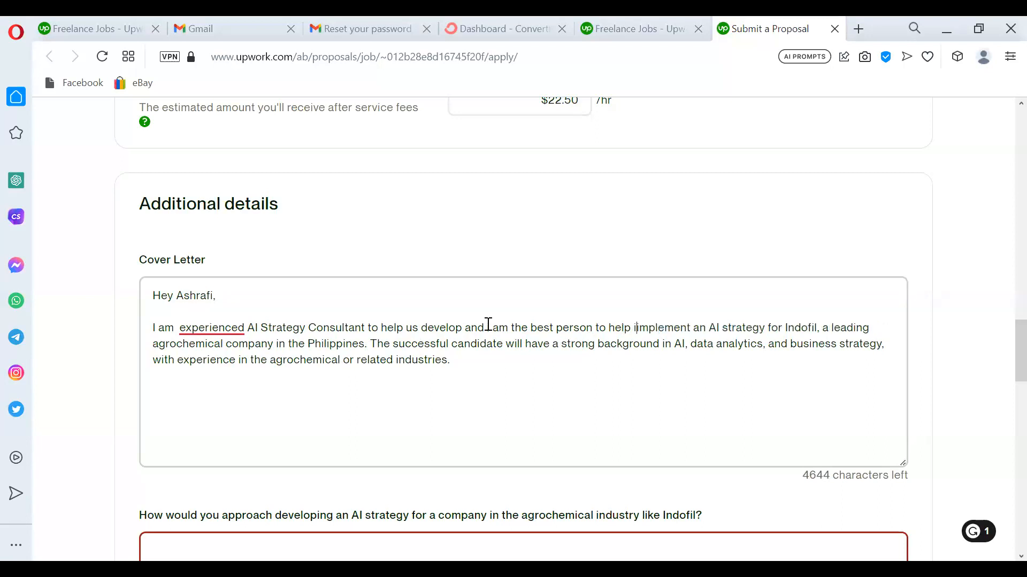
key("BackSpace")
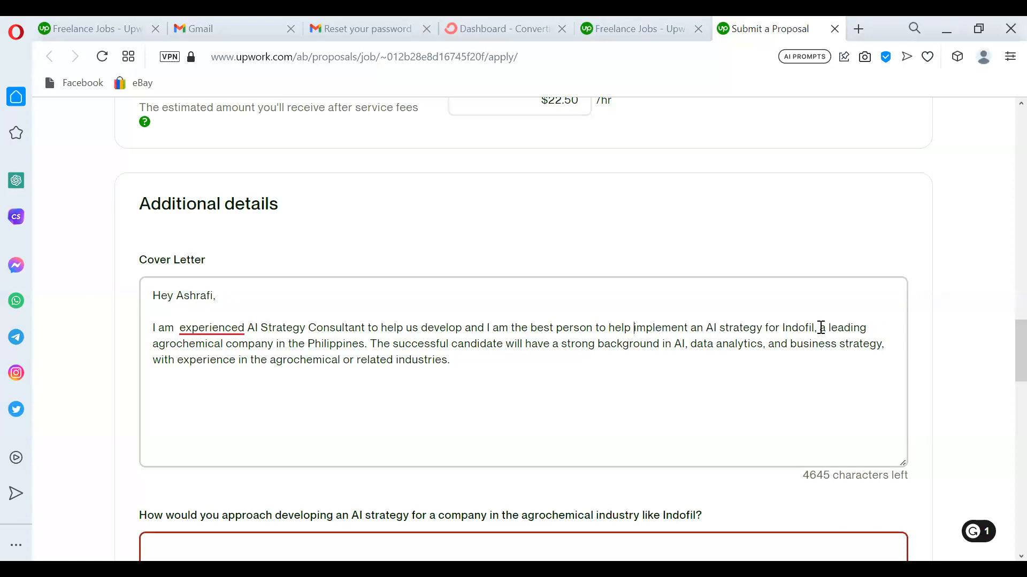
Delete the company description, accept Grammarly's 'an experienced' fix, and cut the consultant phrase for reuse.
left_click_drag(820, 327, 559, 348)
key("BackSpace")
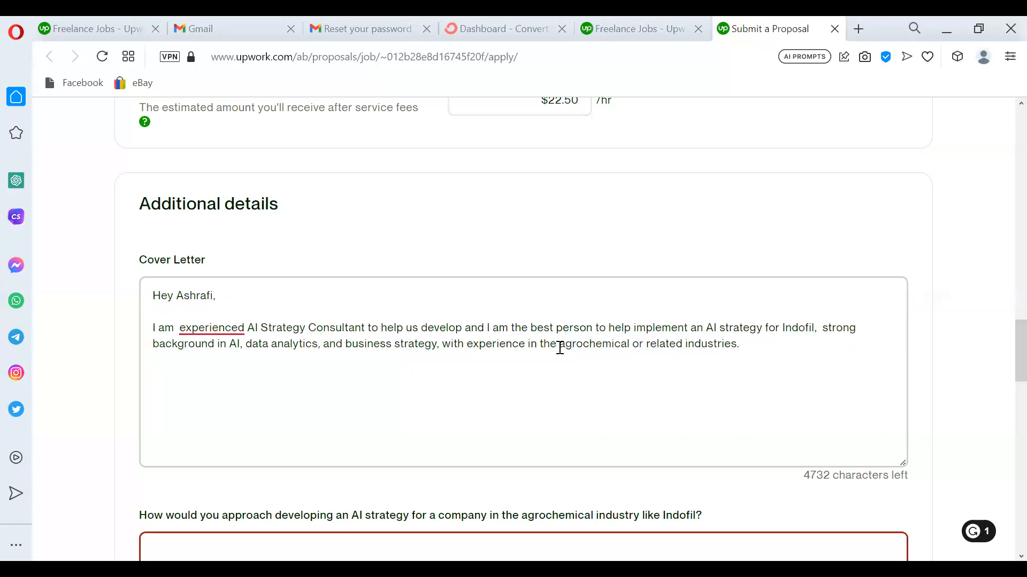
mouse_move(216, 329)
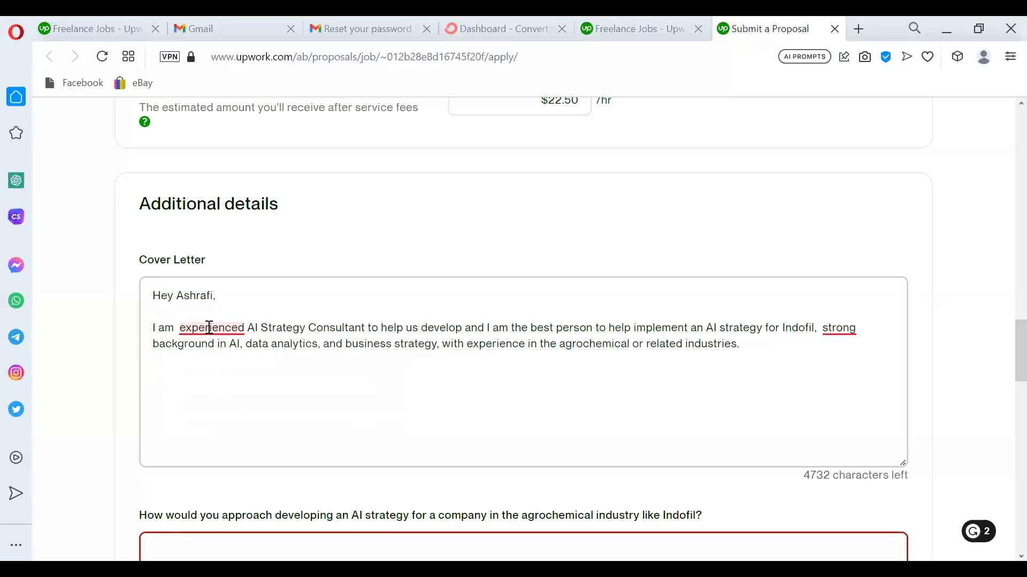
left_click(206, 460)
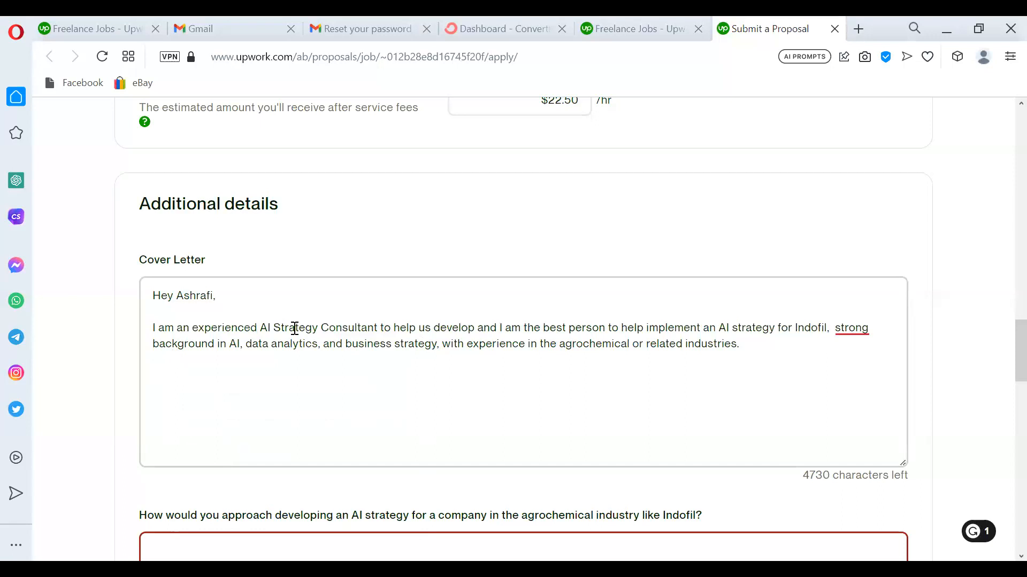
left_click_drag(379, 328, 152, 331)
key("ctrl+c")
key("BackSpace")
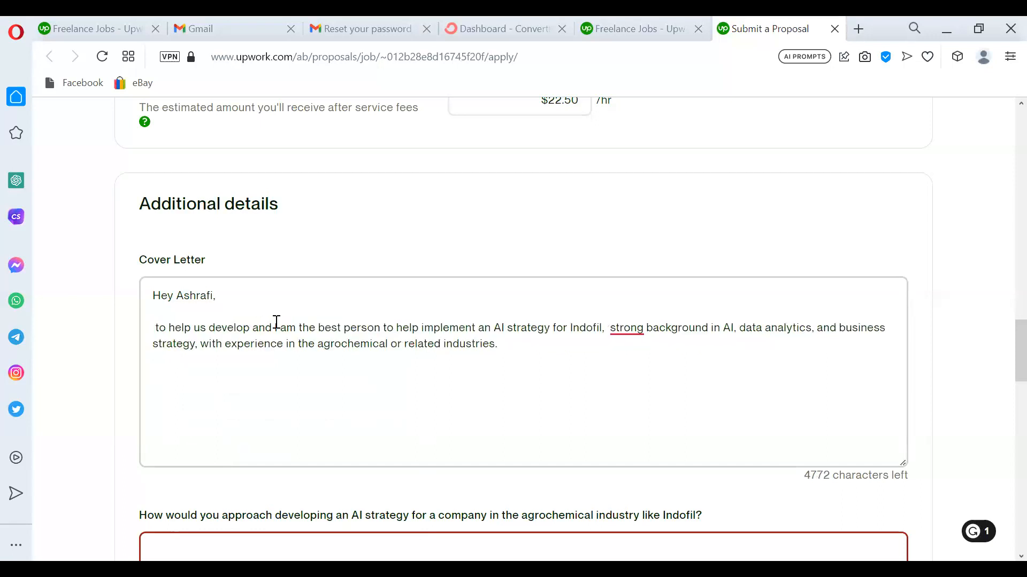
key("BackSpace")
key("BackSpace")
key("BackSpace")
key("BackSpace")
key("BackSpace")
key("BackSpace")
key("BackSpace")
key("BackSpace")
key("BackSpace")
key("BackSpace")
key("BackSpace")
key("BackSpace")
key("BackSpace")
key("BackSpace")
key("BackSpace")
key("BackSpace")
key("BackSpace")
key("BackSpace")
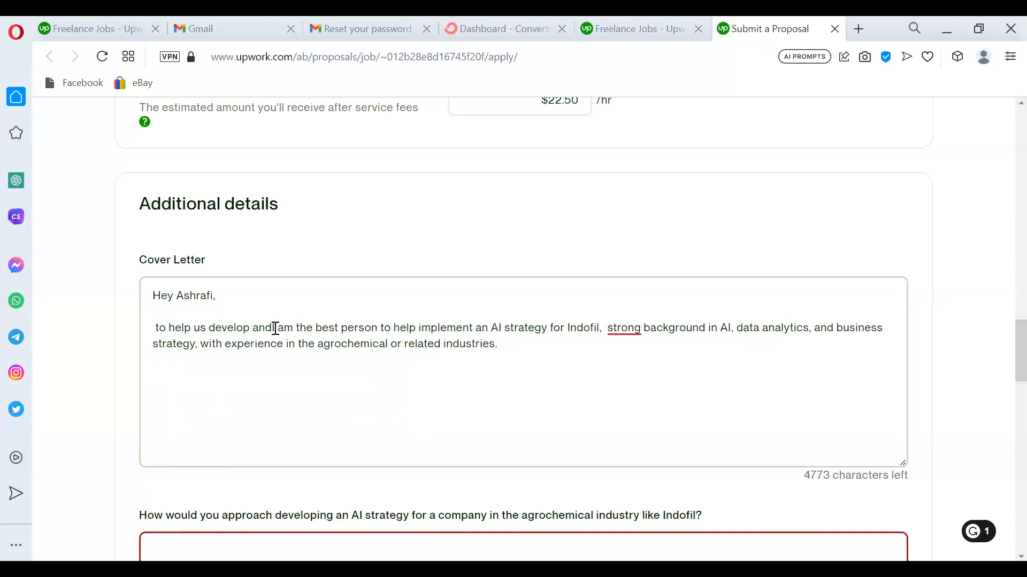
key("BackSpace")
key("BackSpace")
key("BackSpace")
key("BackSpace")
key("BackSpace")
key("BackSpace")
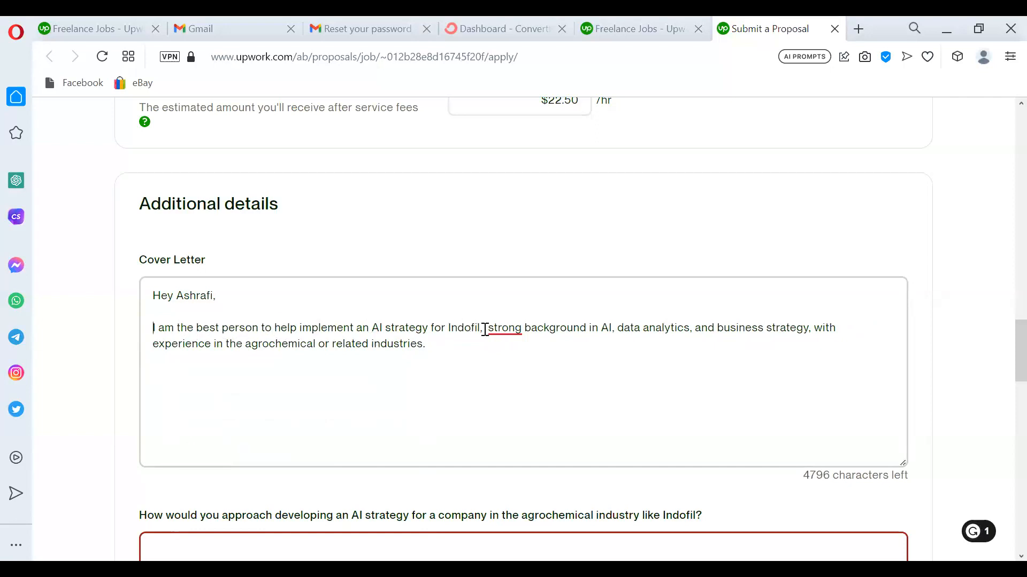
Add 'why?' followed by 'because I am an experienced AI Strategy Consultant'.
type("hyu")
key("BackSpace")
key("Left")
key("Left")
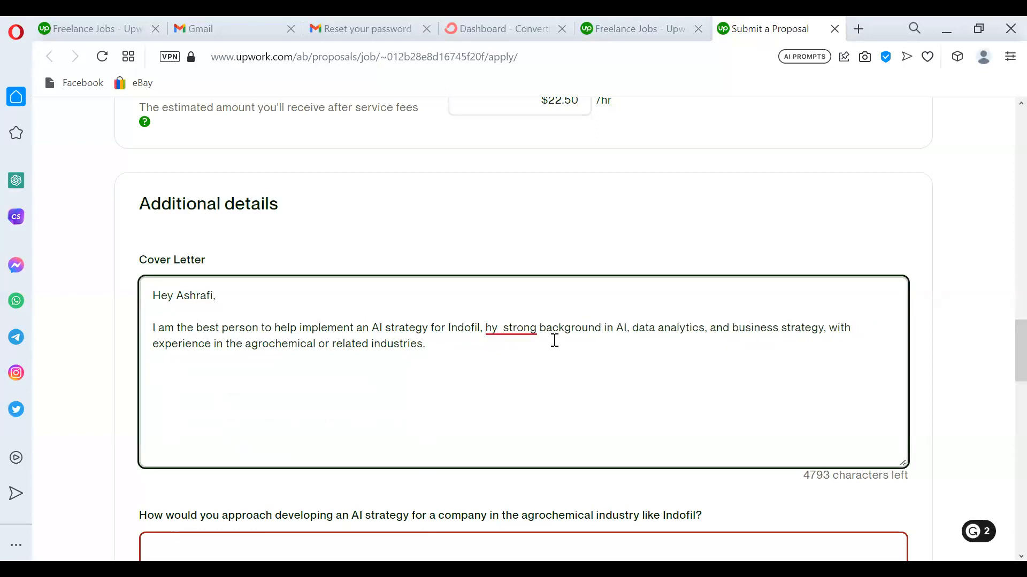
type("w")
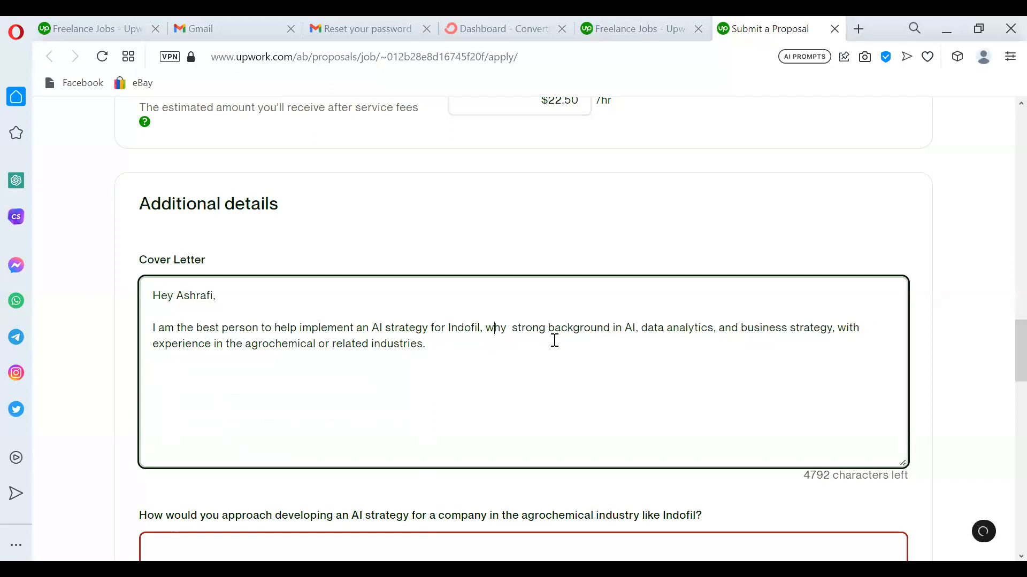
left_click(506, 328)
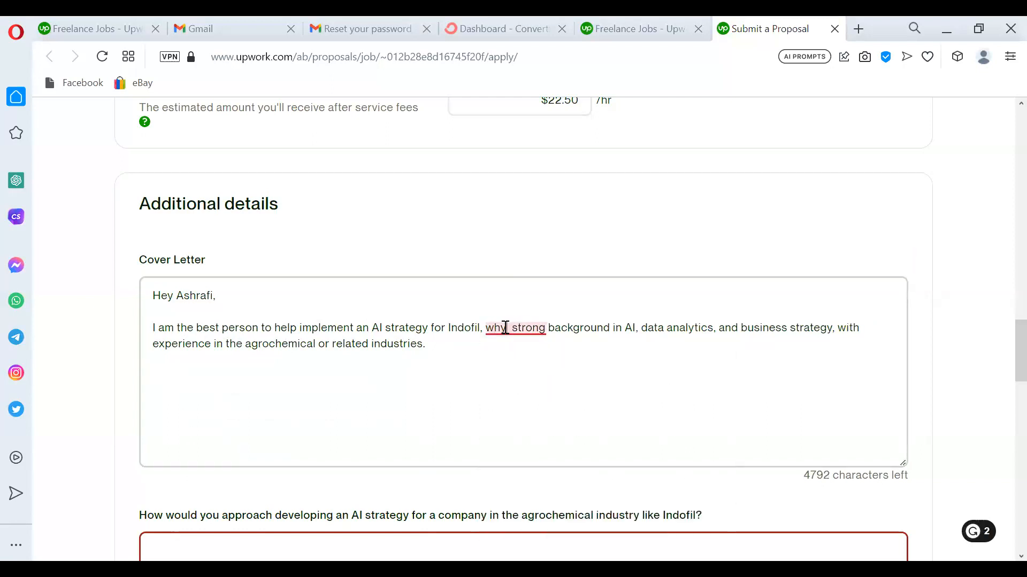
type("?")
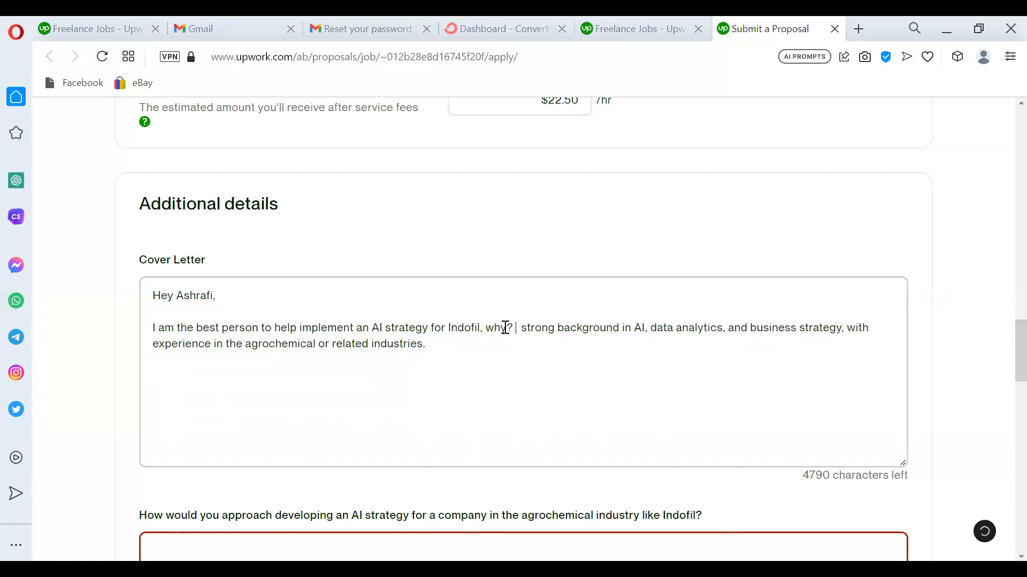
key("ctrl+v")
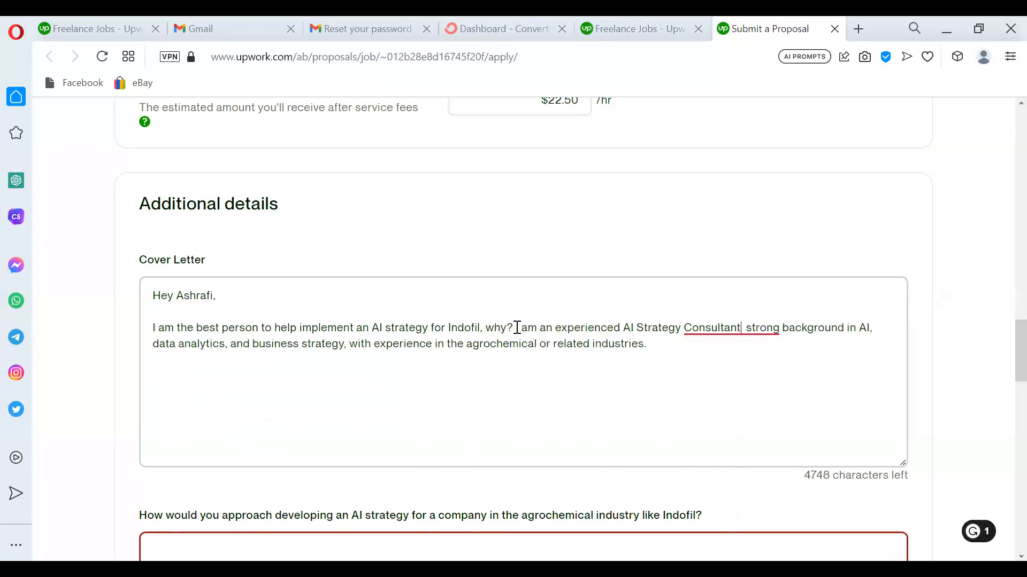
left_click(518, 327)
type("because")
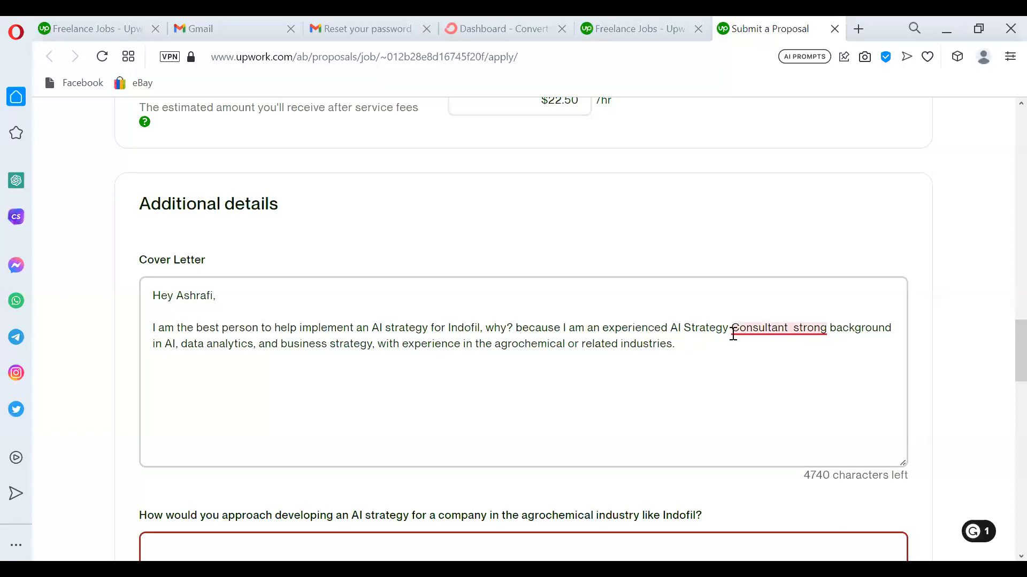
Insert 'with a' before strong, fix the spacing, and select the trailing agrochemical-experience sentence.
left_click(796, 330)
type("with a")
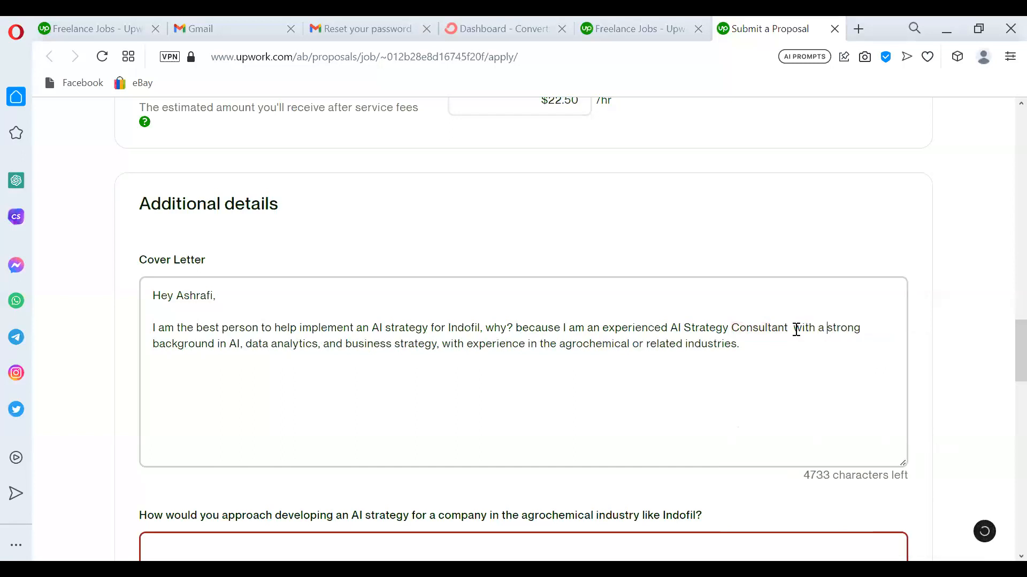
left_click(443, 343)
key("BackSpace")
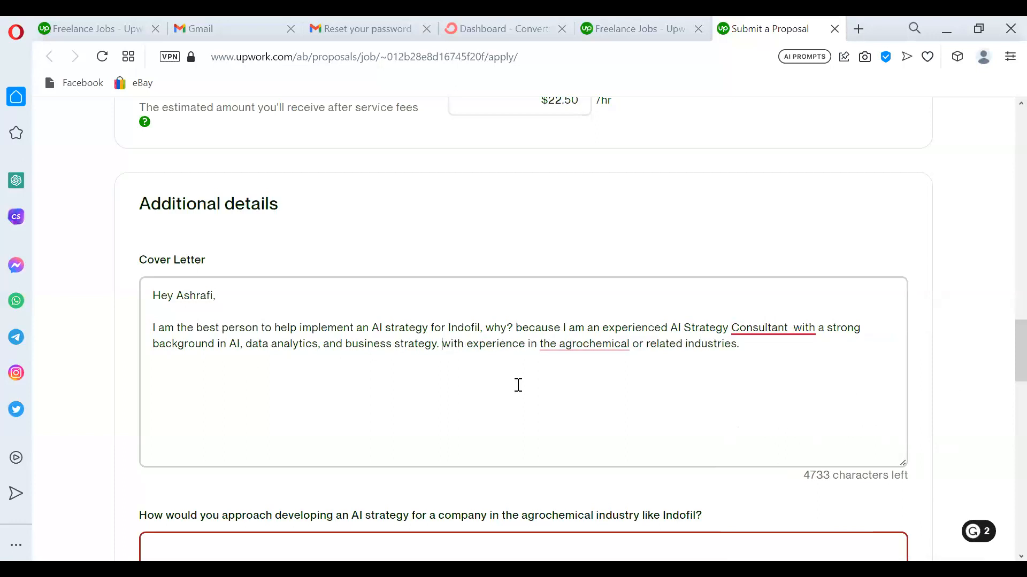
left_click_drag(443, 344, 763, 355)
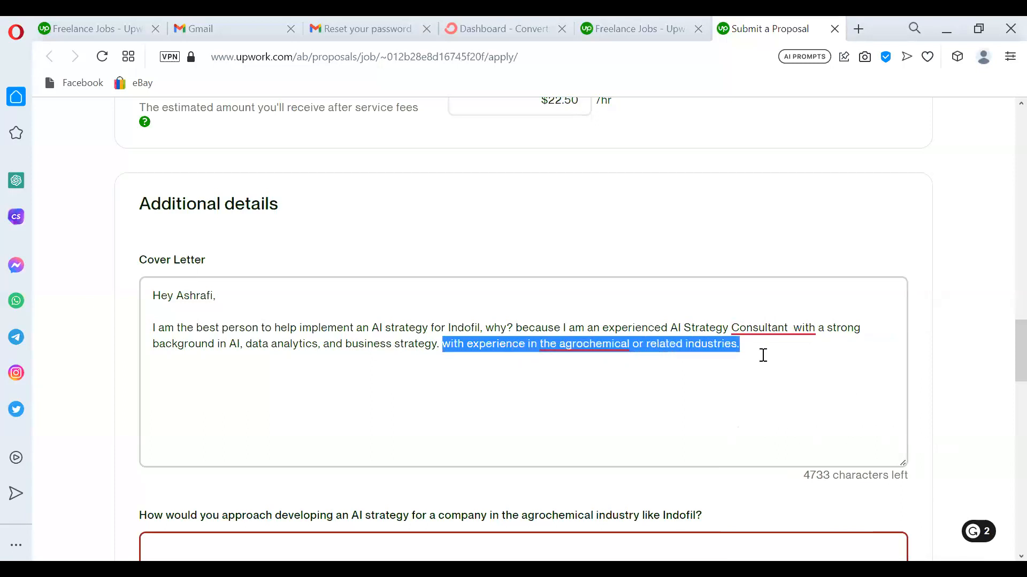
Type 'I also have some expertise dealing with biochemical companies…', ending with 'for my Bachelors.'.
type("I ")
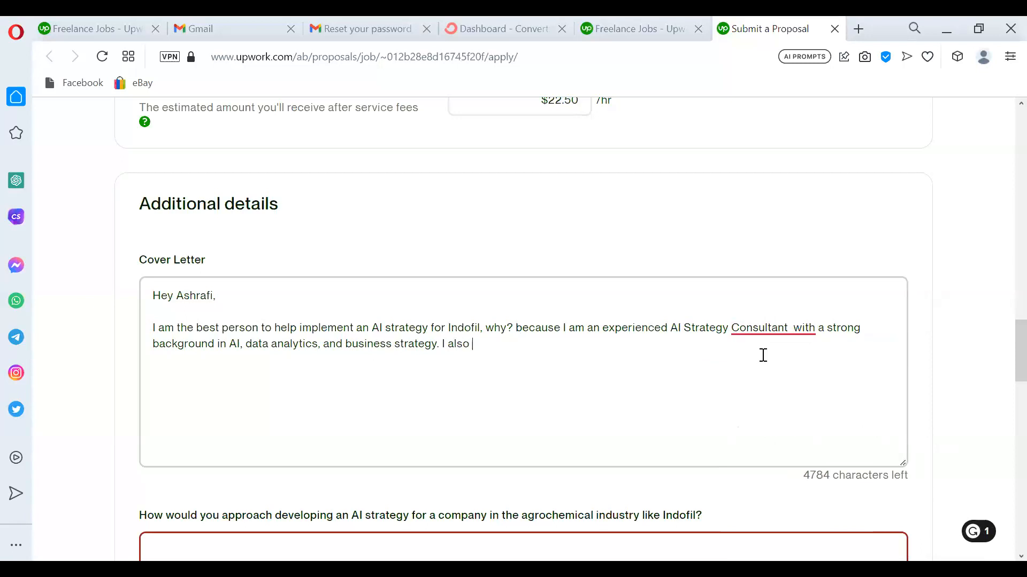
type("also have some expertise d")
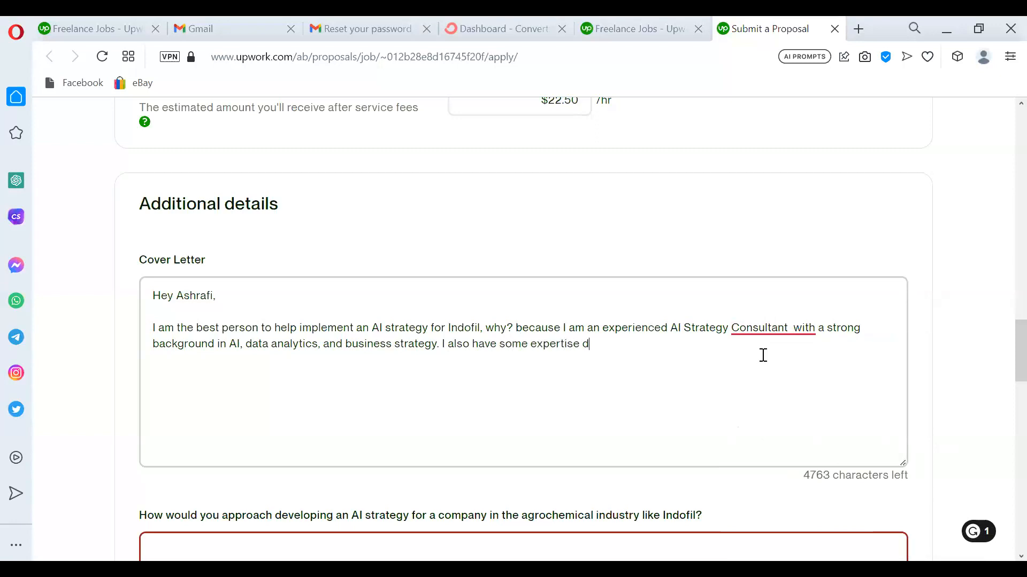
type("ealing with bioche")
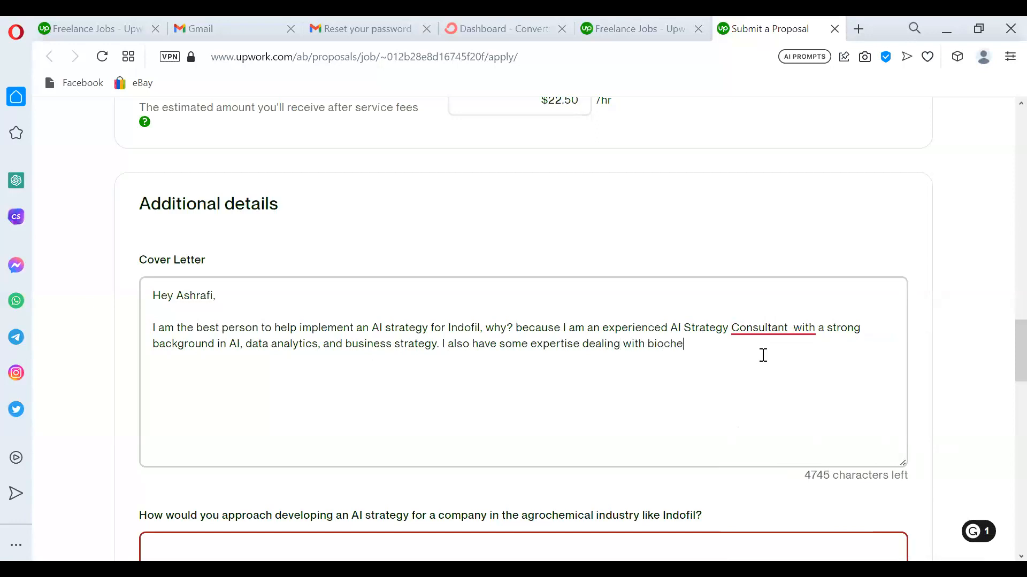
type("mical companies as th")
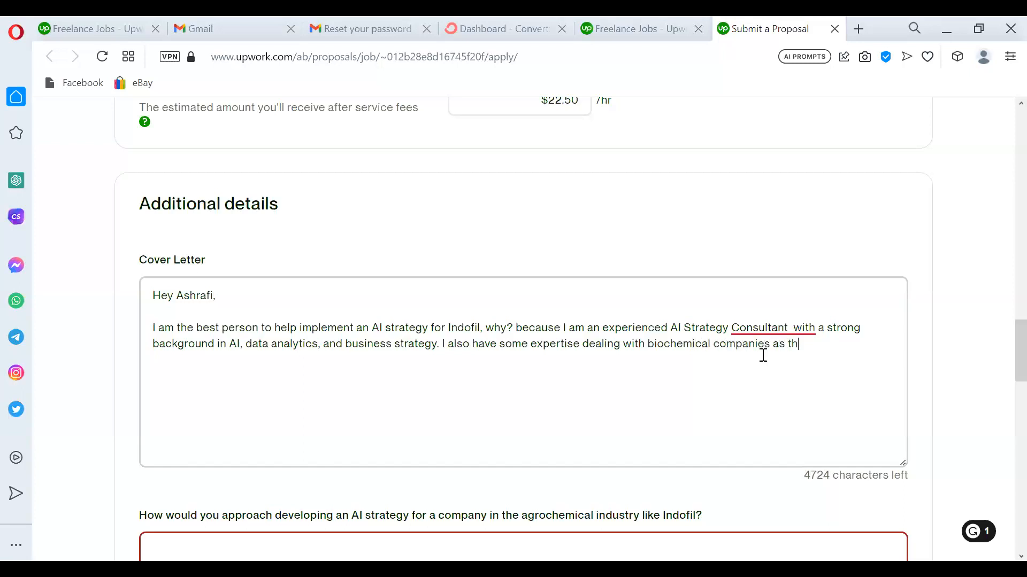
type("at was something i did ")
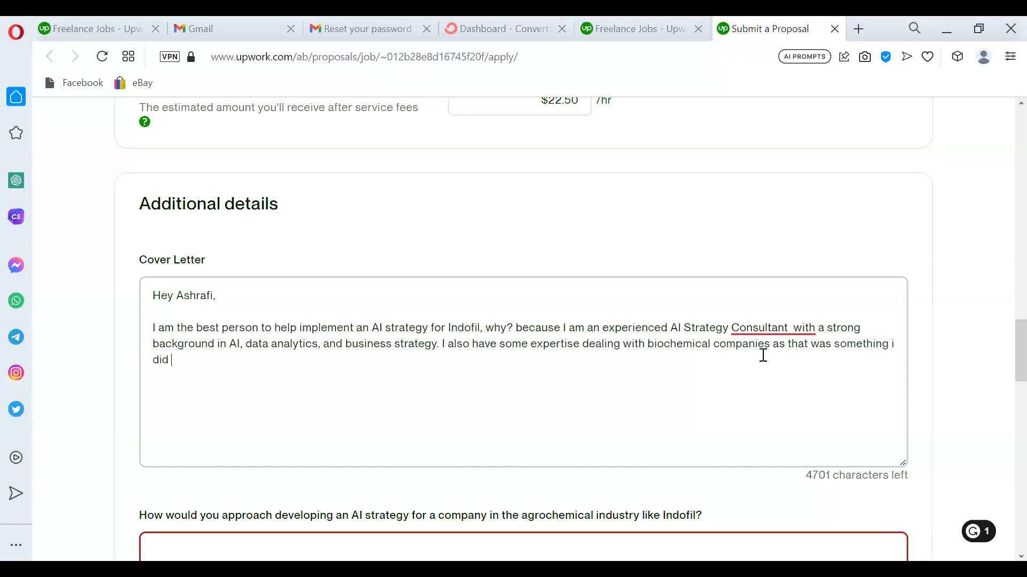
type("for myh Bachelors.")
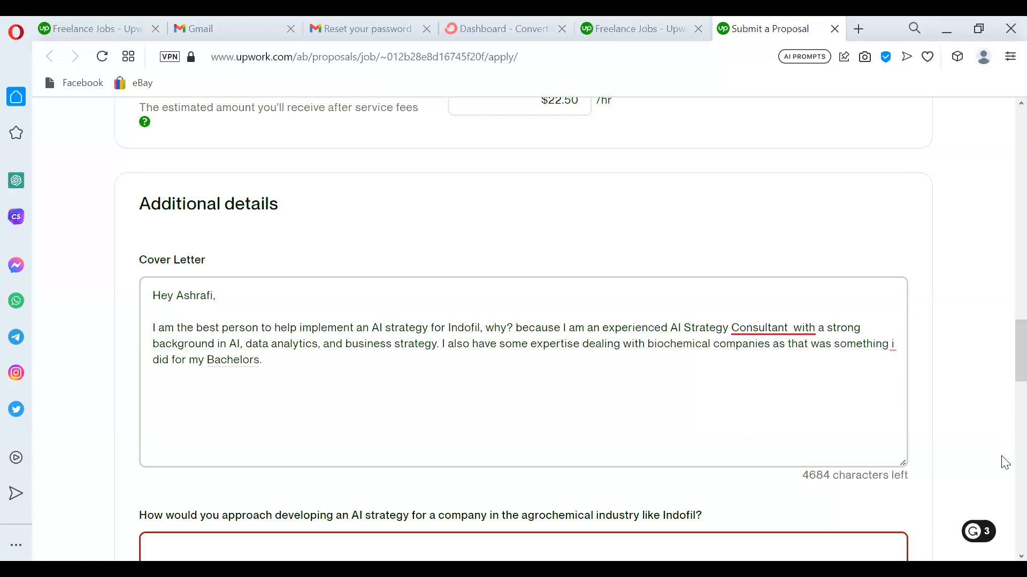
Accept Grammarly fixes for the double space after Consultant, capital I and Bachelor's, then close the feedback card.
mouse_move(801, 330)
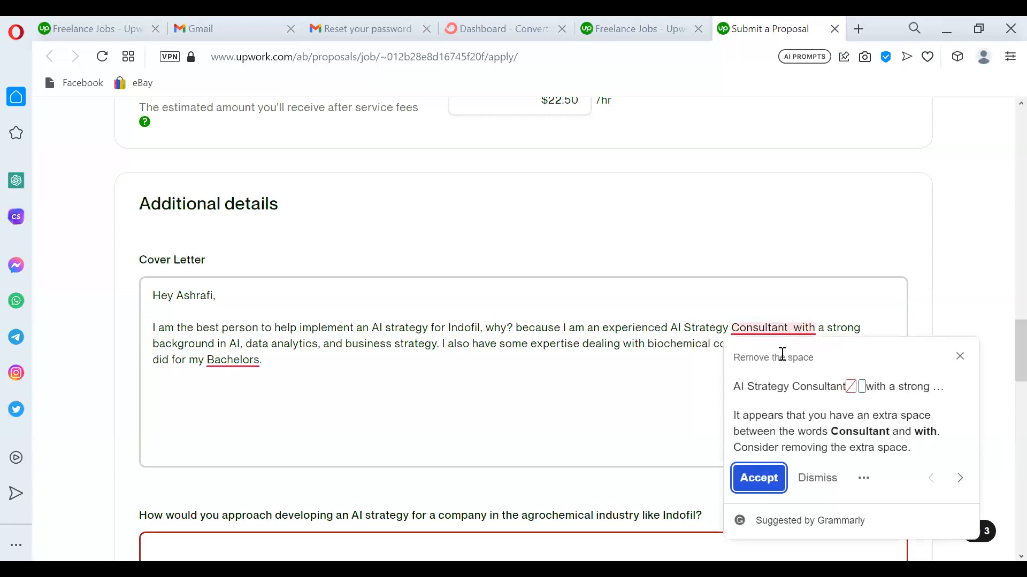
left_click(766, 480)
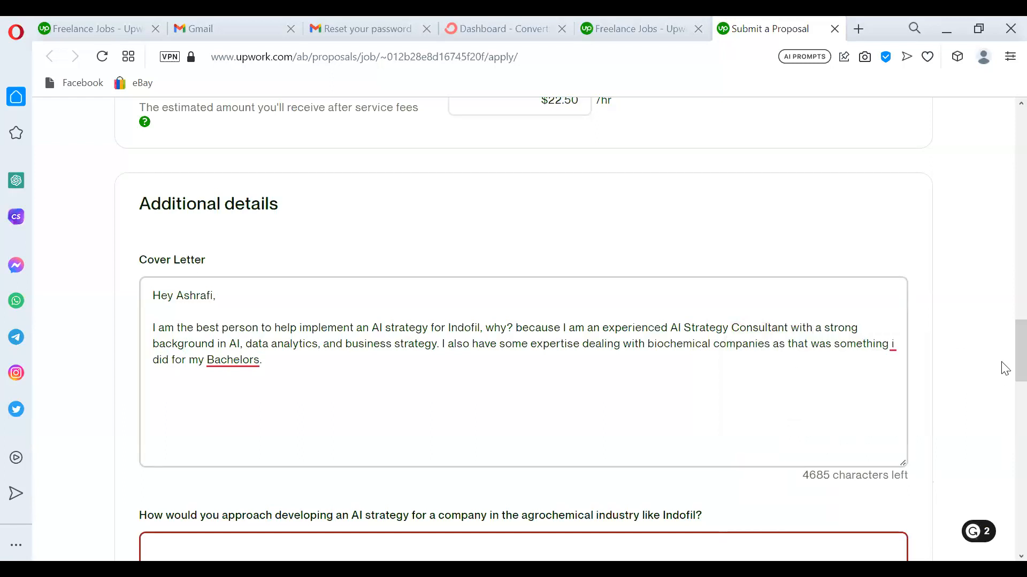
mouse_move(898, 345)
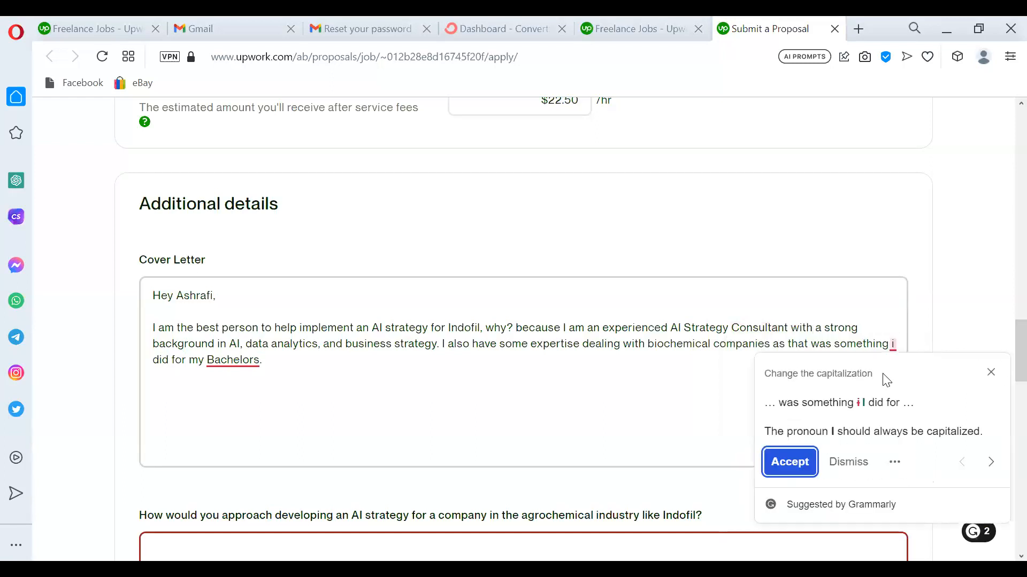
left_click(790, 462)
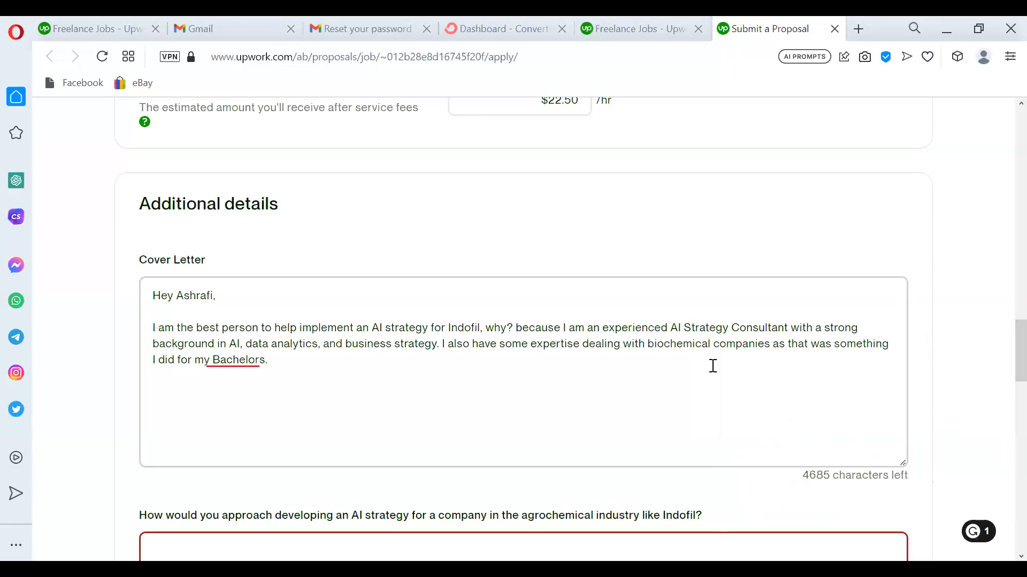
mouse_move(232, 359)
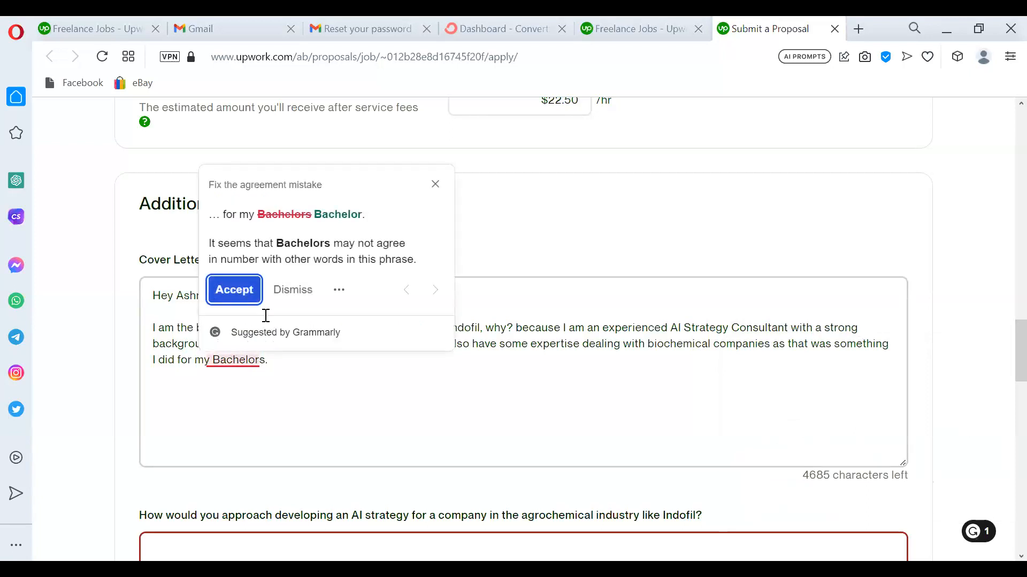
left_click(235, 290)
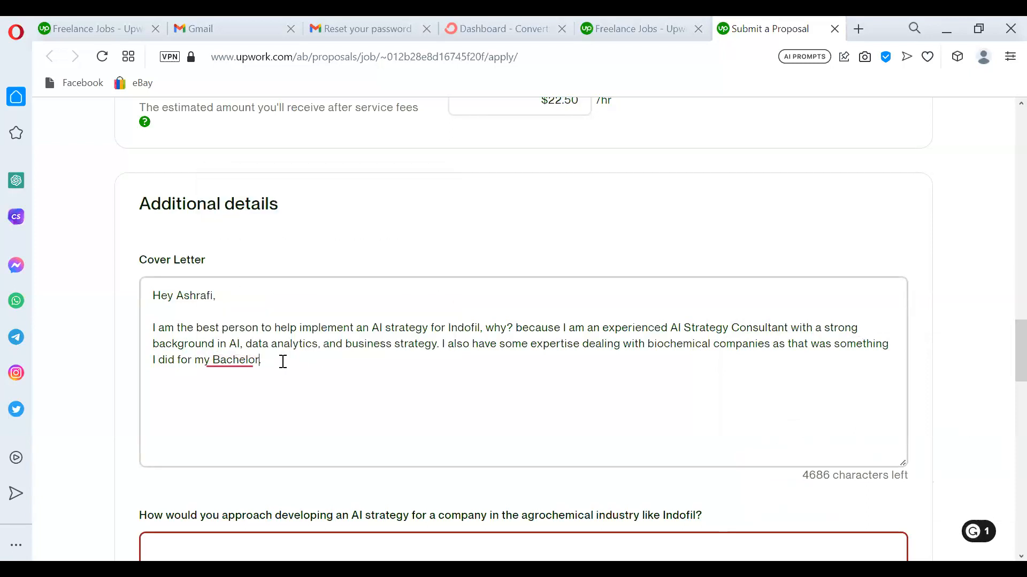
mouse_move(227, 357)
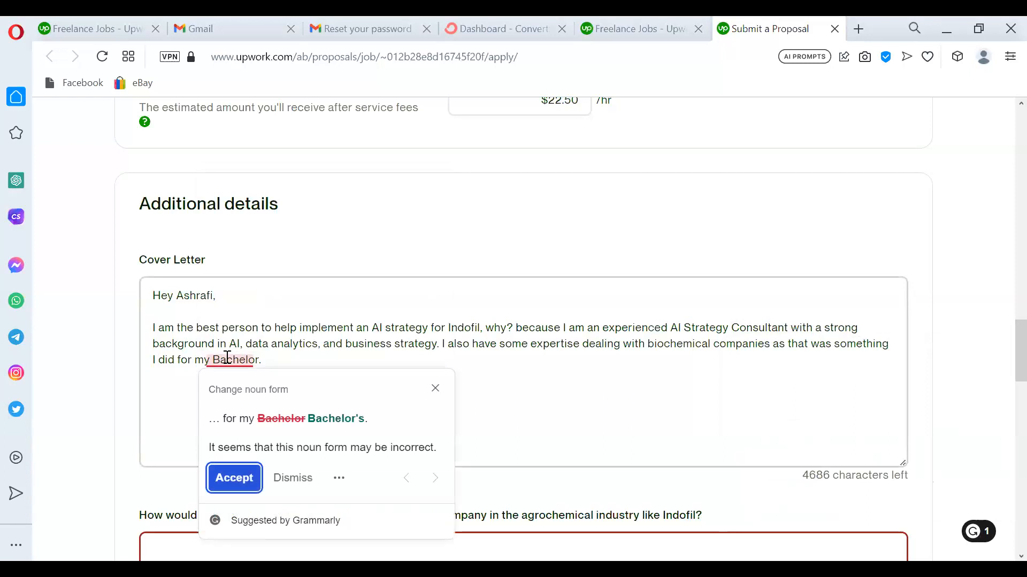
left_click(234, 478)
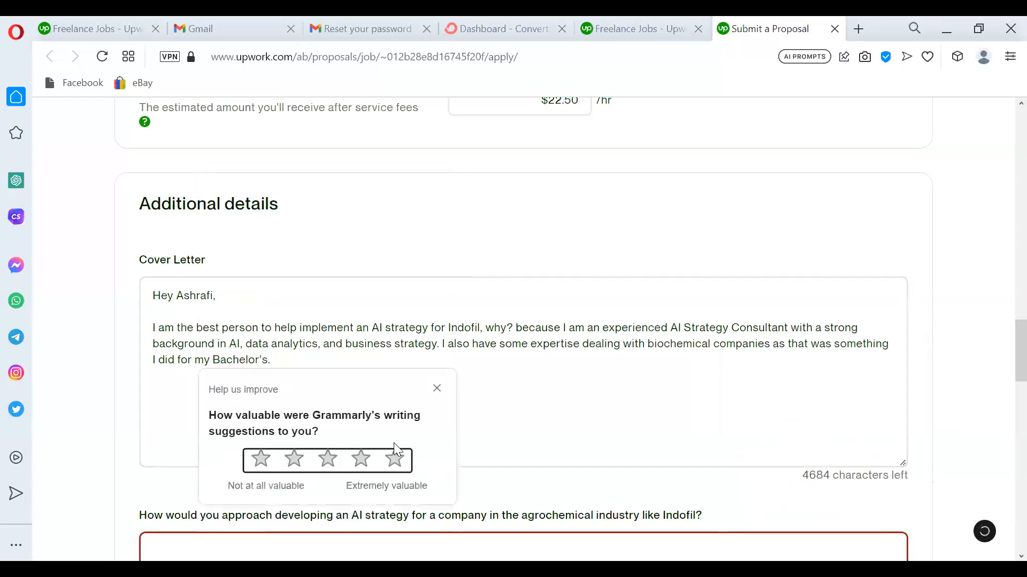
left_click(438, 388)
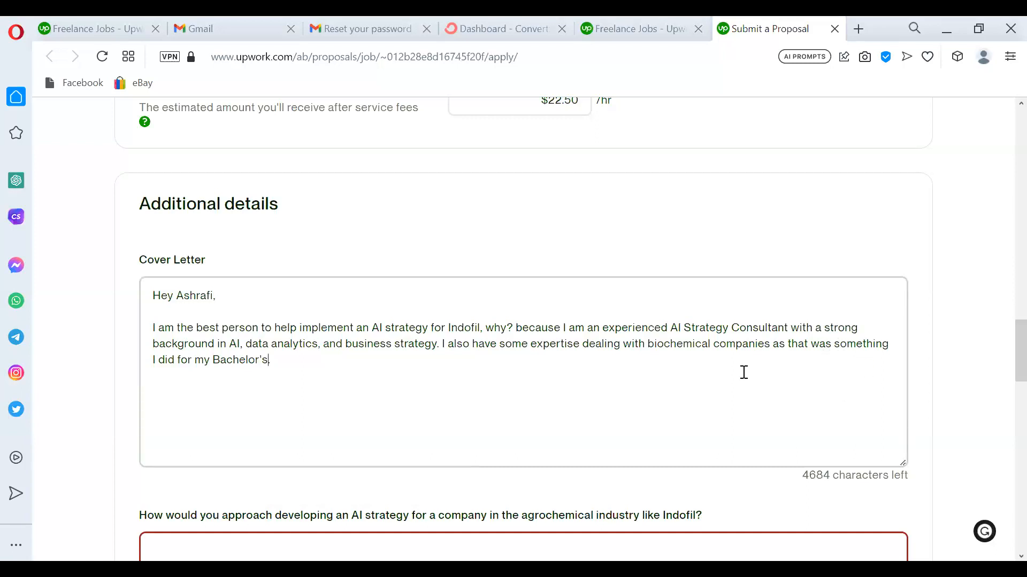
Insert 'Indofil' before 'implement', replace the redundant 'for Indofil,' with a comma, and capitalize 'Because'.
left_click_drag(1003, 351, 1005, 209)
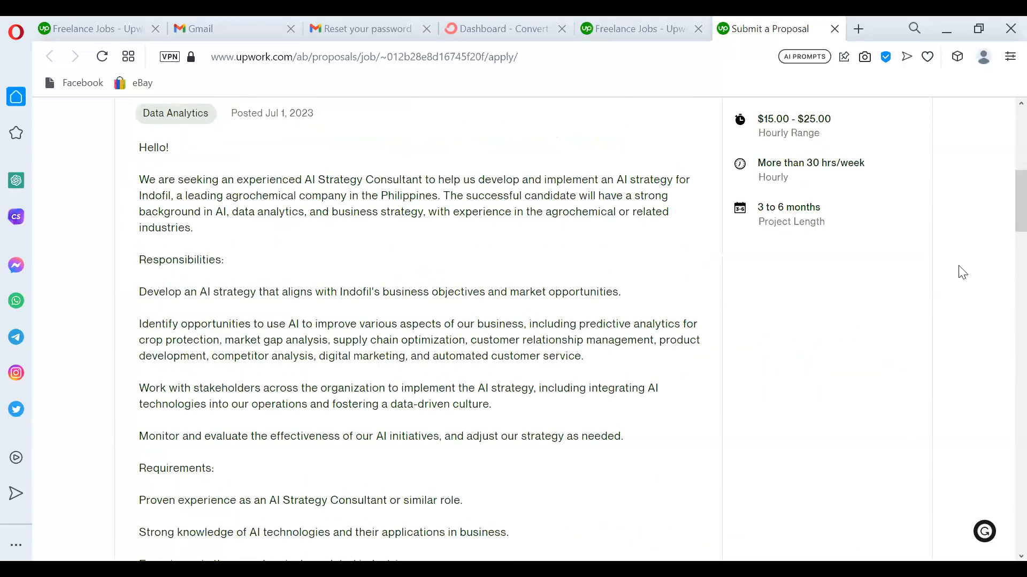
left_click_drag(1002, 219, 1002, 356)
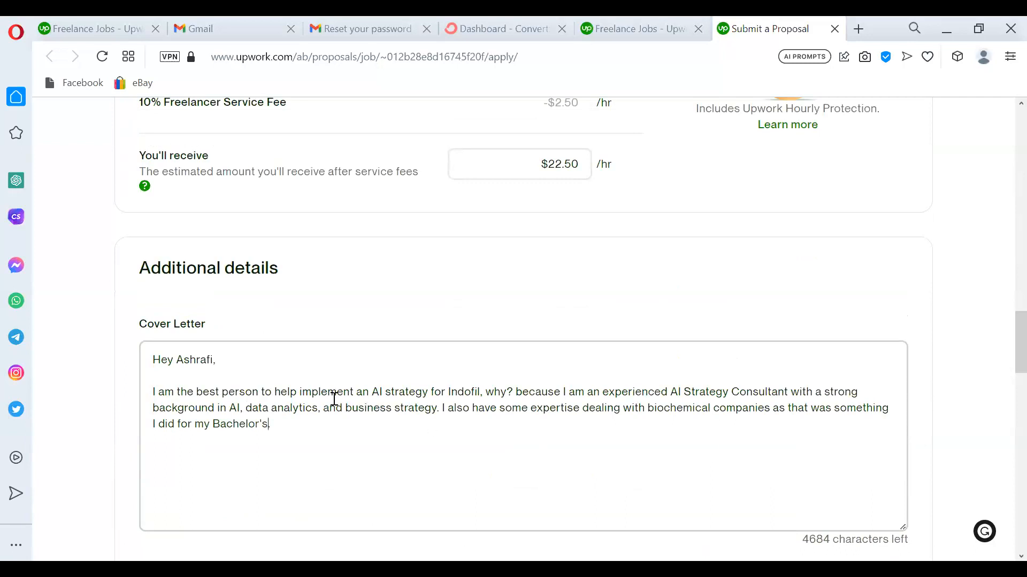
left_click(300, 391)
type("Indofi")
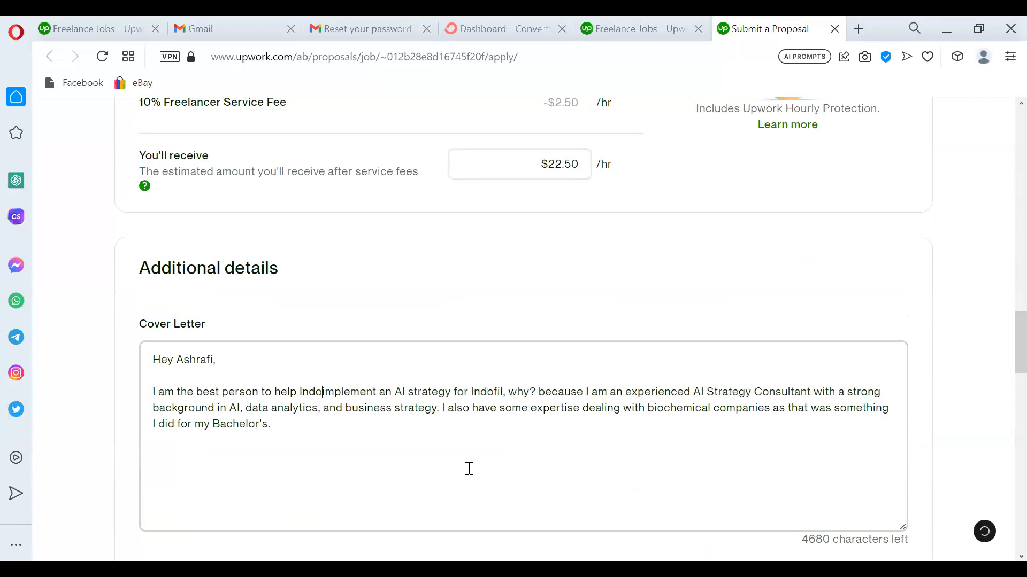
type("l")
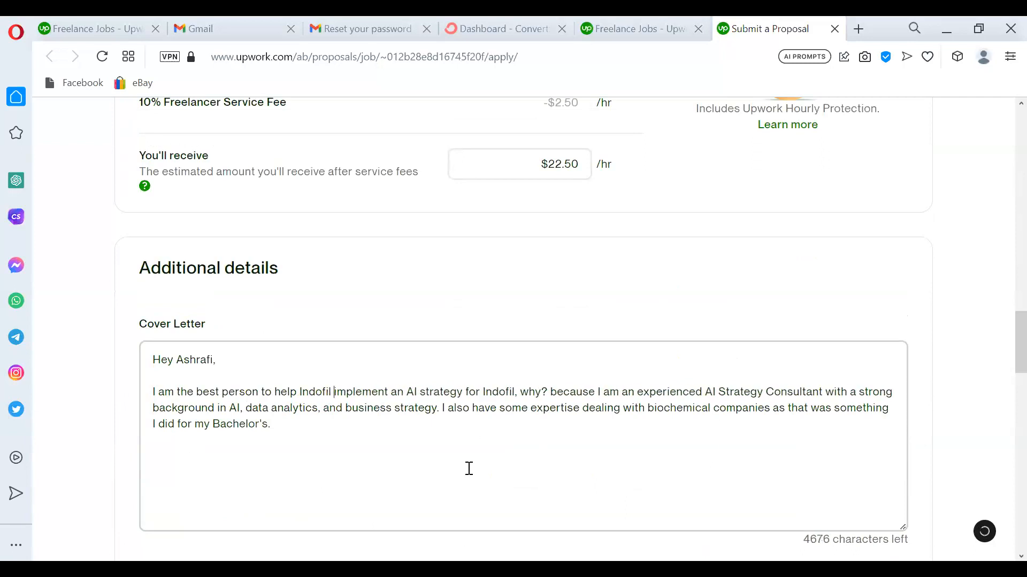
left_click(522, 392)
key("BackSpace")
key("BackSpace")
key("BackSpace")
key("BackSpace")
key("BackSpace")
key("BackSpace")
key("BackSpace")
key("BackSpace")
key("BackSpace")
key("BackSpace")
key("BackSpace")
key("BackSpace")
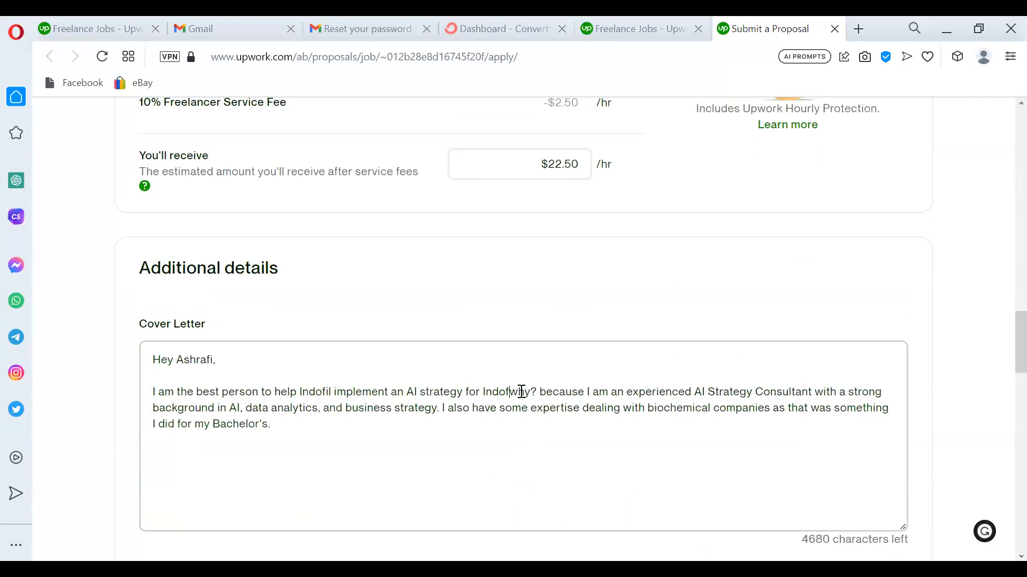
key("BackSpace")
key("BackSpace")
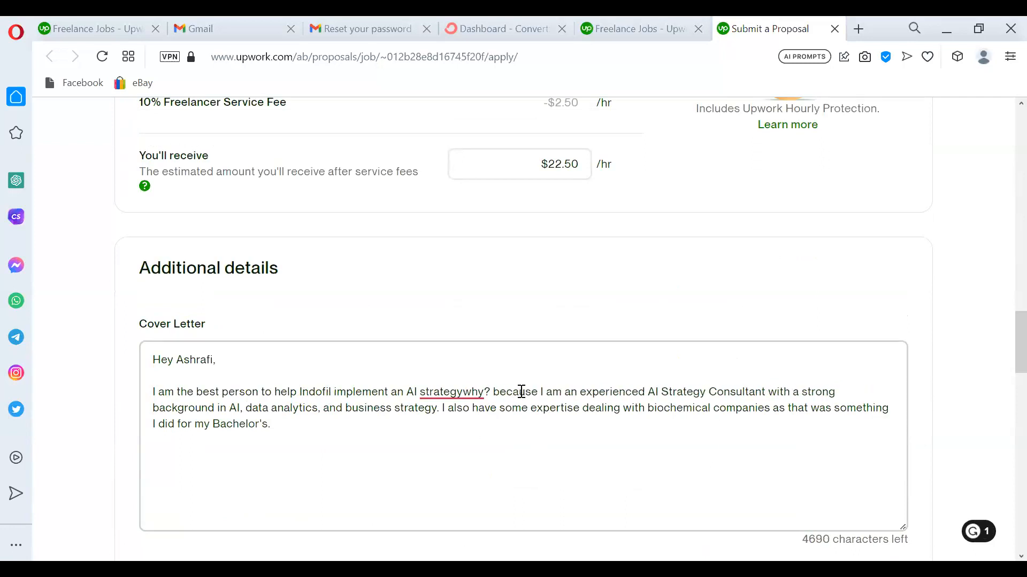
type(",")
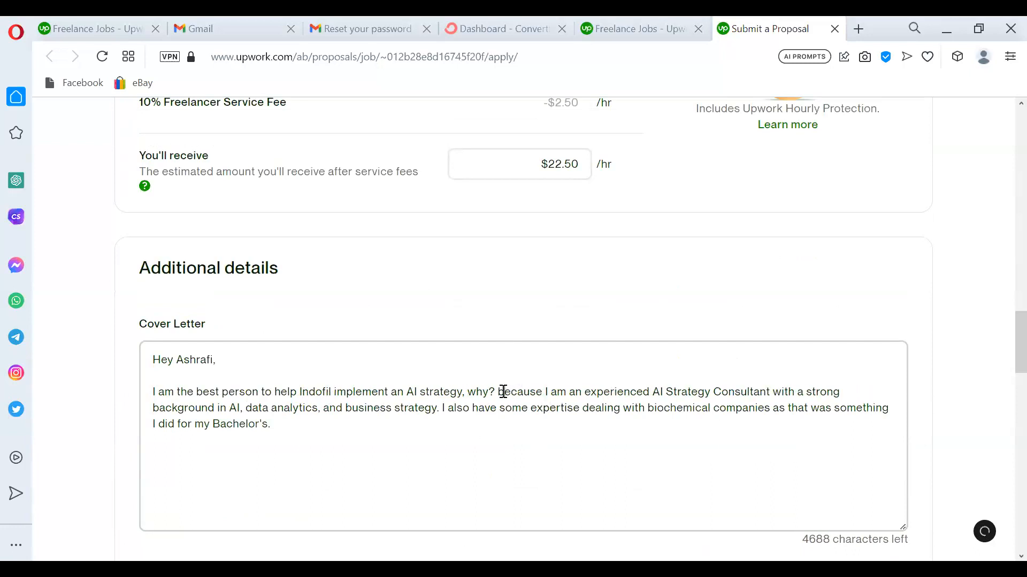
key("BackSpace")
type("B")
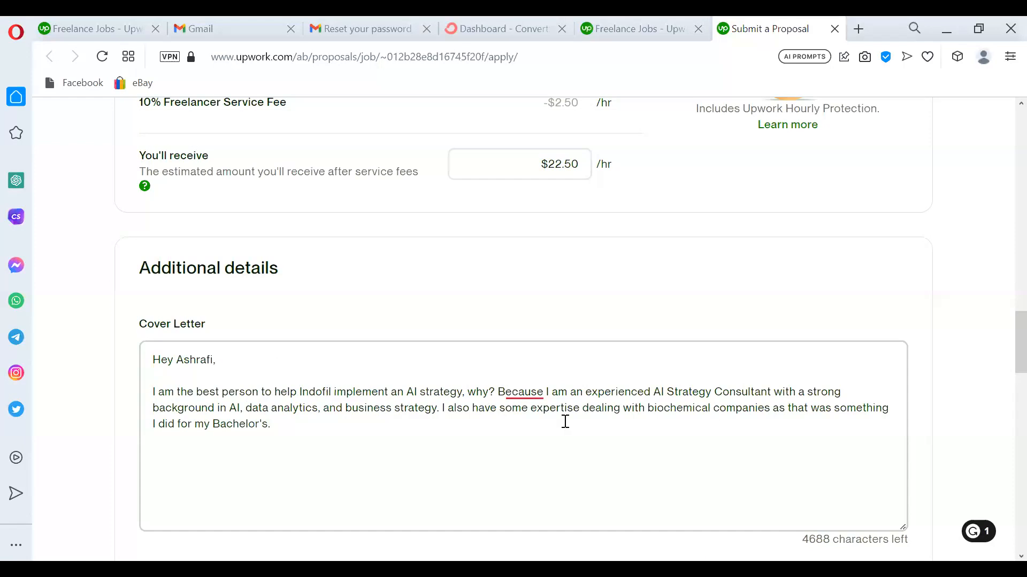
left_click(649, 395)
Scroll up to read the Indofil AI strategy job's Responsibilities and Requirements.
scroll(1004, 351, "up", 15)
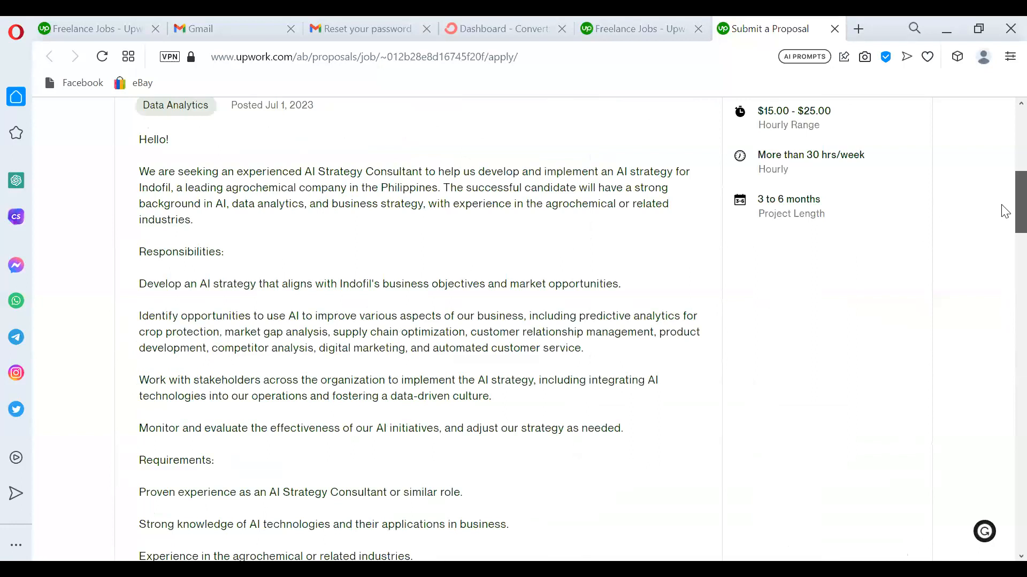
scroll(1003, 211, "up", 1)
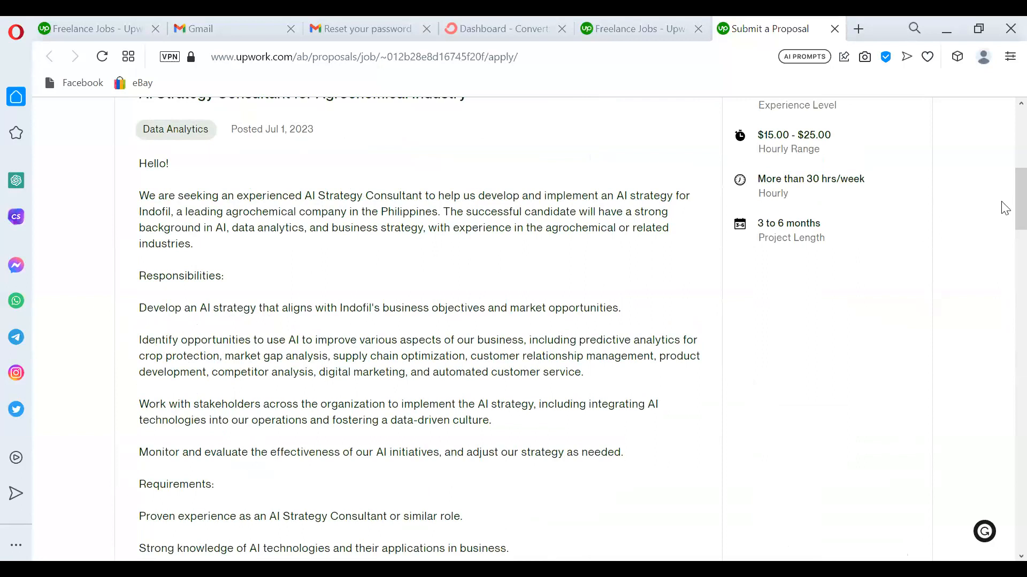
left_click_drag(1005, 196, 1002, 225)
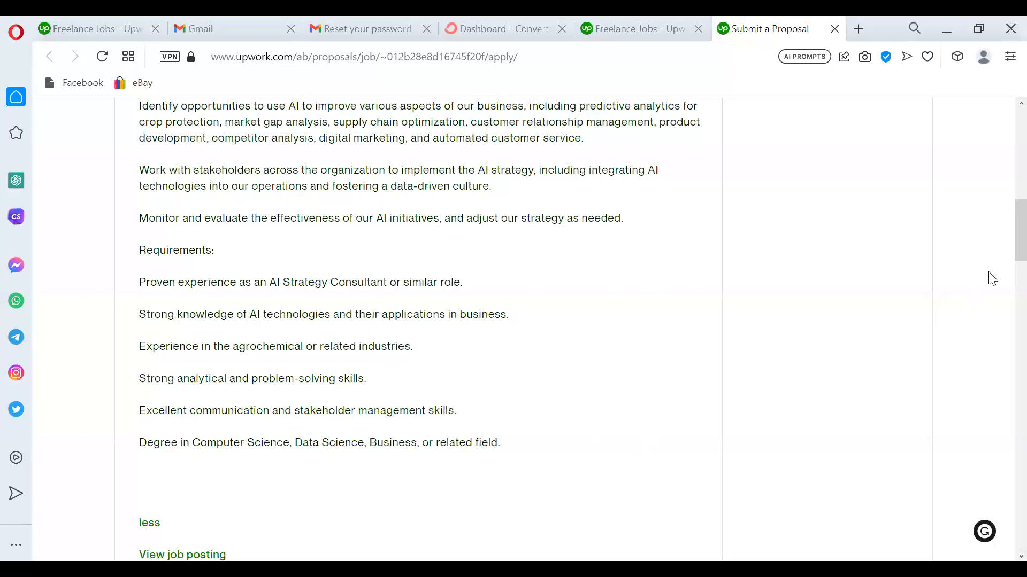
scroll(1002, 244, "up", 4)
left_click_drag(1001, 218, 1002, 220)
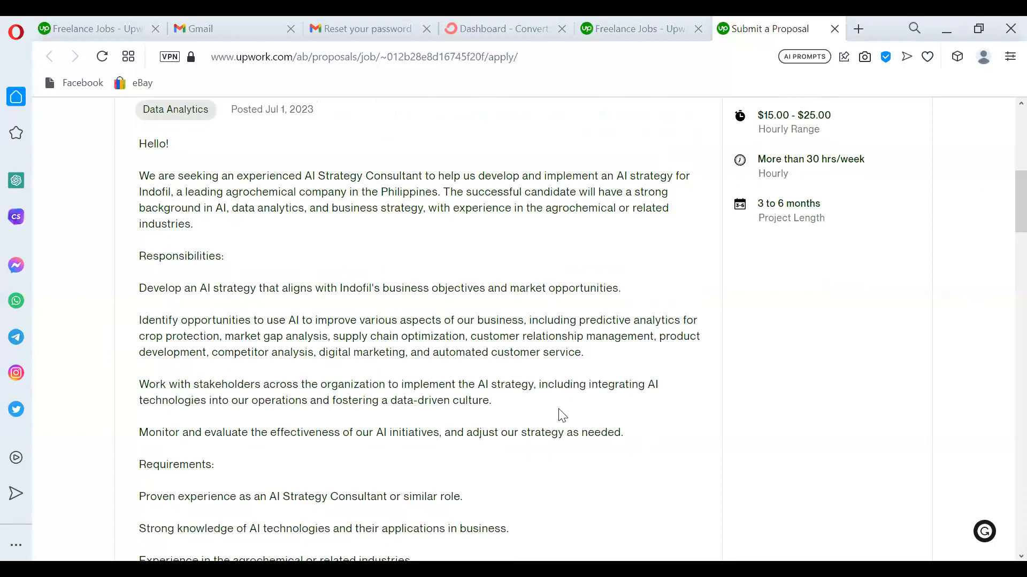
Copy the four Responsibilities paragraphs, from developing Indofil's AI strategy to monitoring its initiatives.
left_click_drag(625, 433, 135, 294)
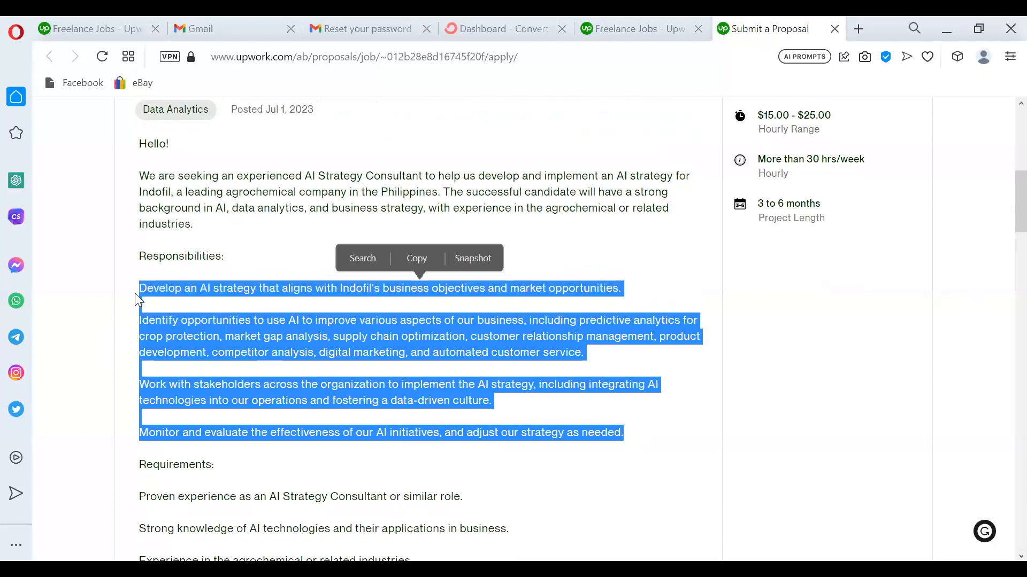
key("ctrl+c")
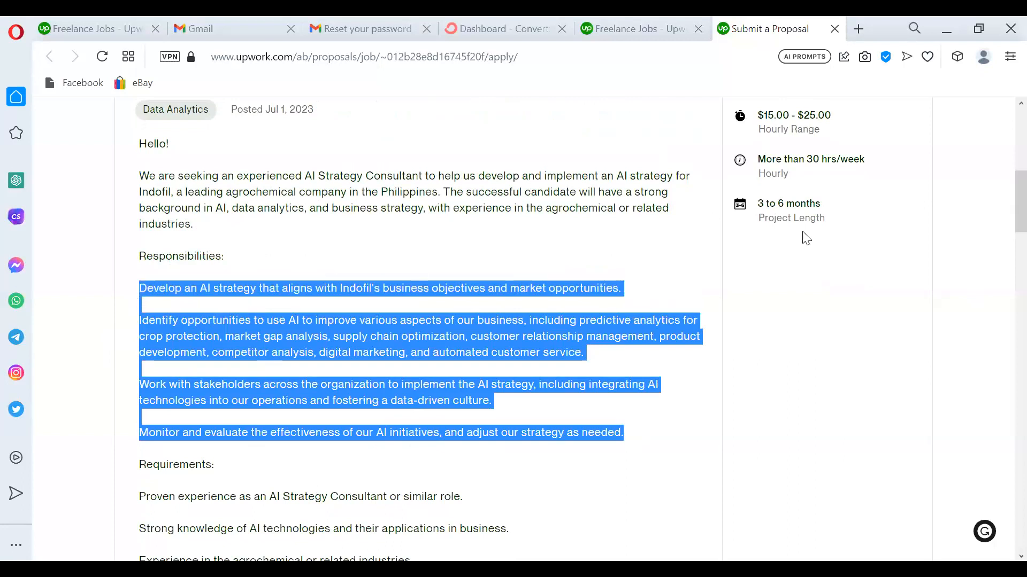
left_click(799, 332)
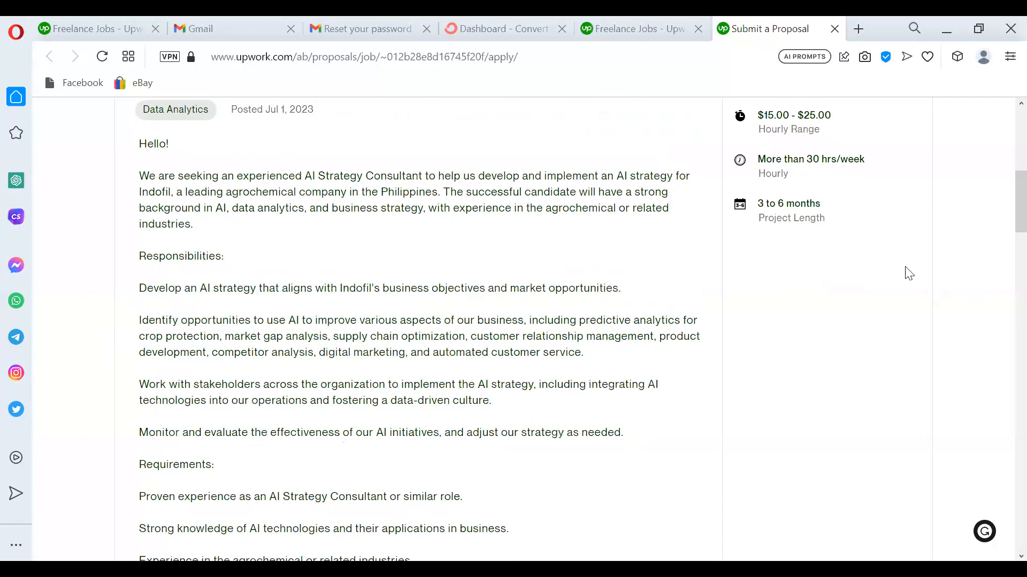
Paste the copied responsibilities as a new paragraph after 'Bachelor's.' in the cover letter.
left_click_drag(1004, 224, 1004, 375)
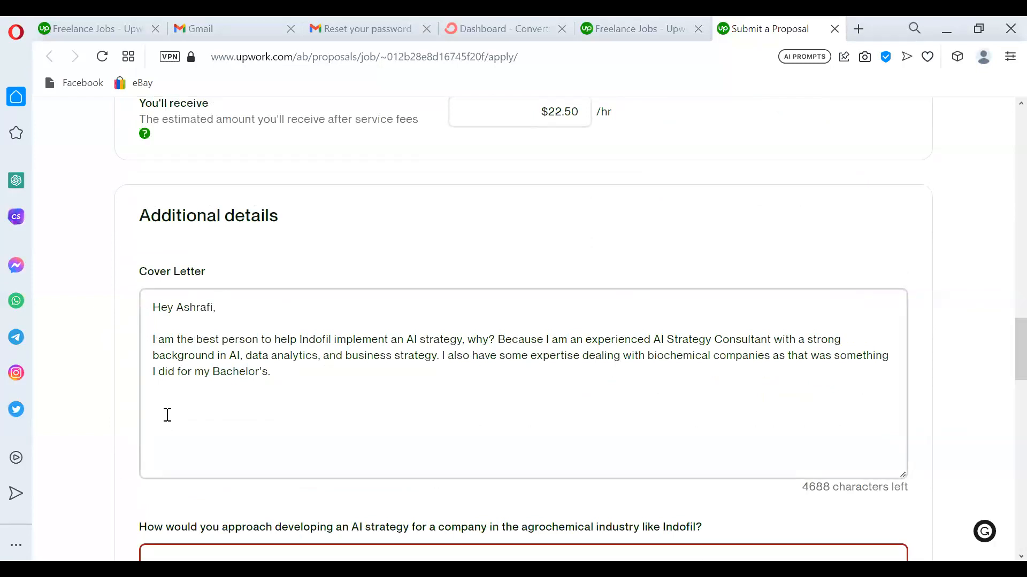
left_click(279, 373)
key("Return")
key("Return")
key("ctrl+v")
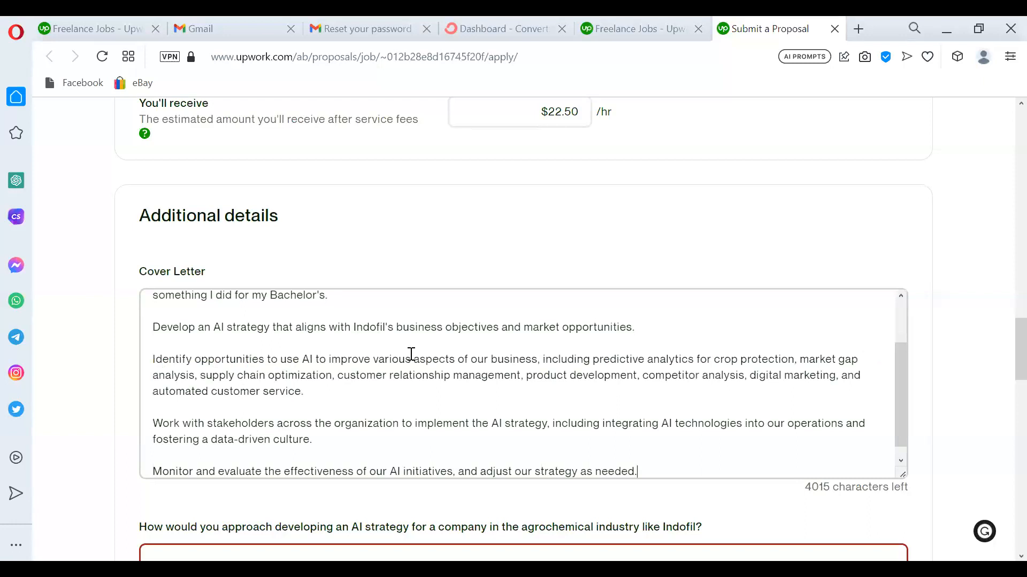
left_click_drag(897, 397, 901, 368)
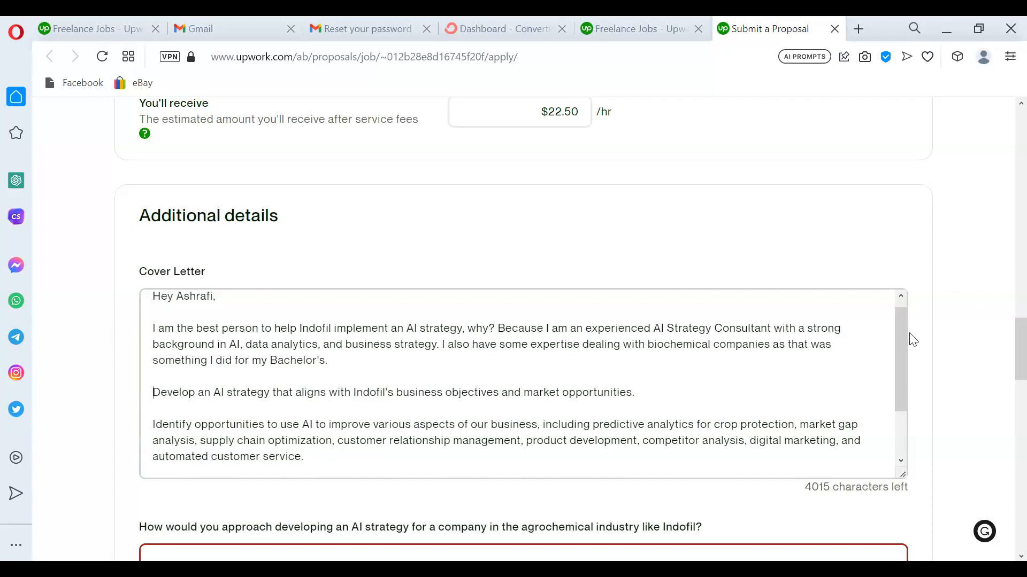
left_click_drag(903, 350, 907, 418)
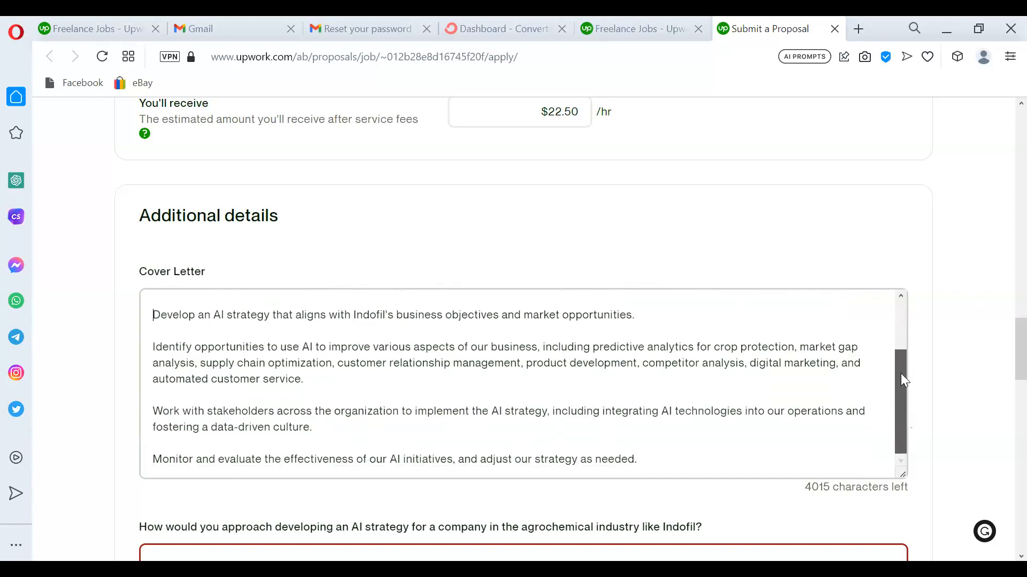
left_click_drag(904, 380, 901, 345)
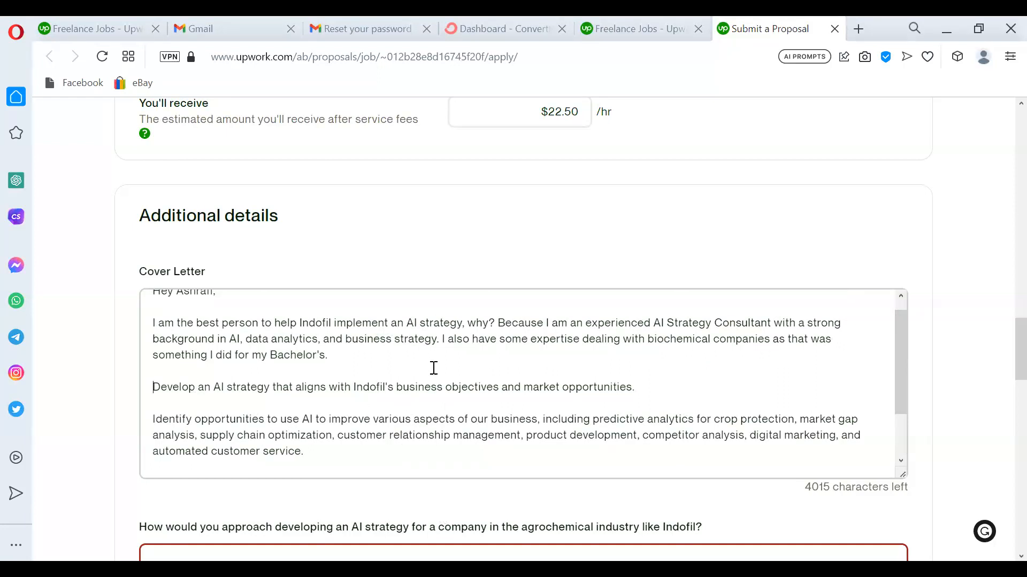
left_click_drag(1004, 362, 1004, 222)
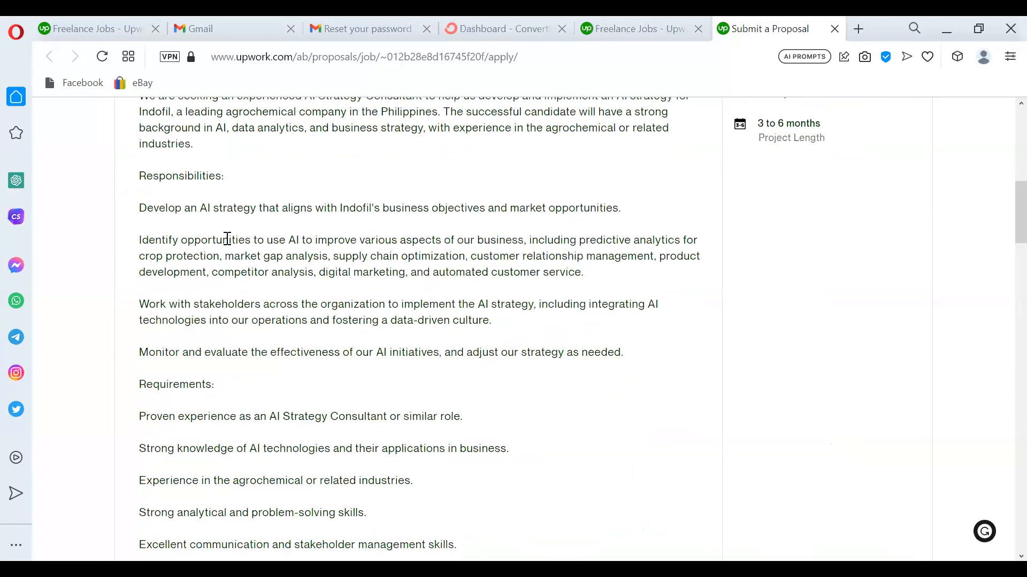
left_click_drag(1002, 222, 1005, 355)
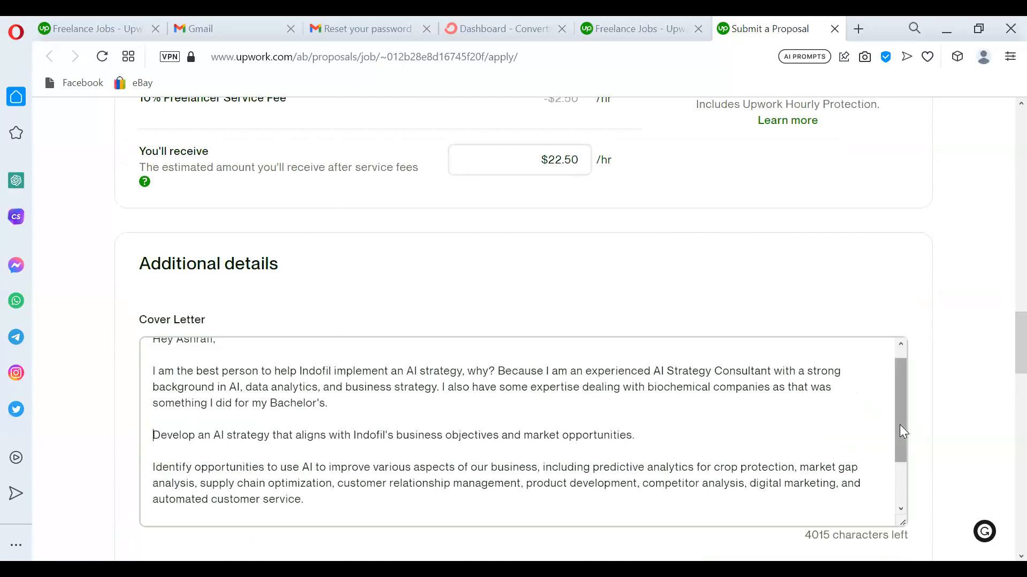
left_click_drag(900, 426, 903, 478)
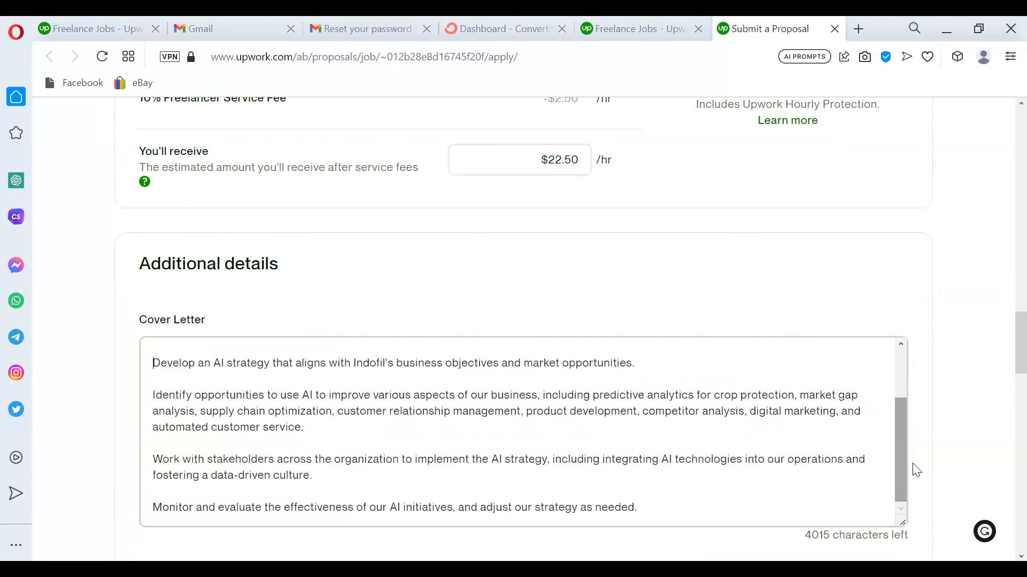
scroll(1003, 321, "up", 10)
scroll(1004, 225, "up", 7)
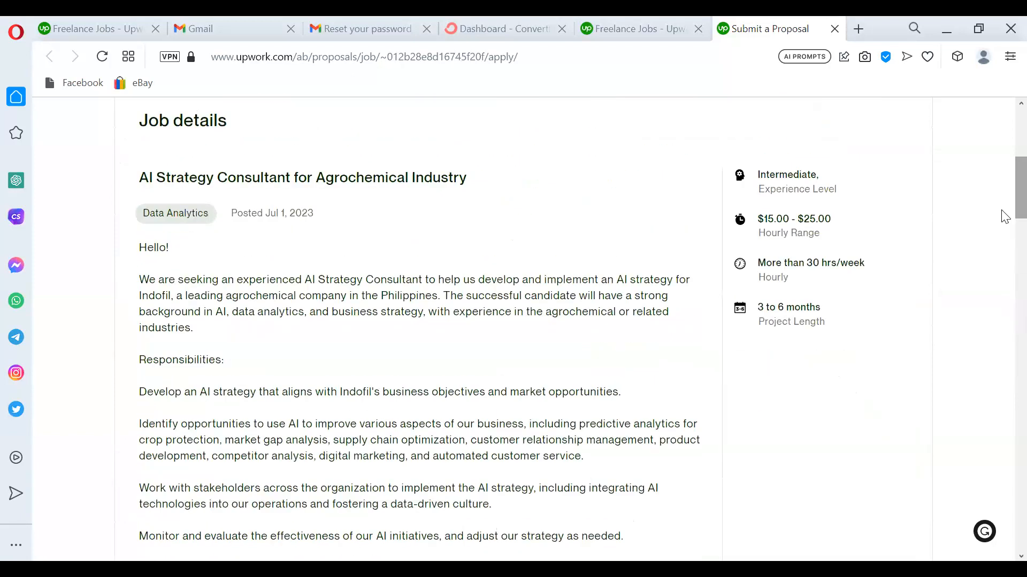
scroll(1004, 216, "down", 15)
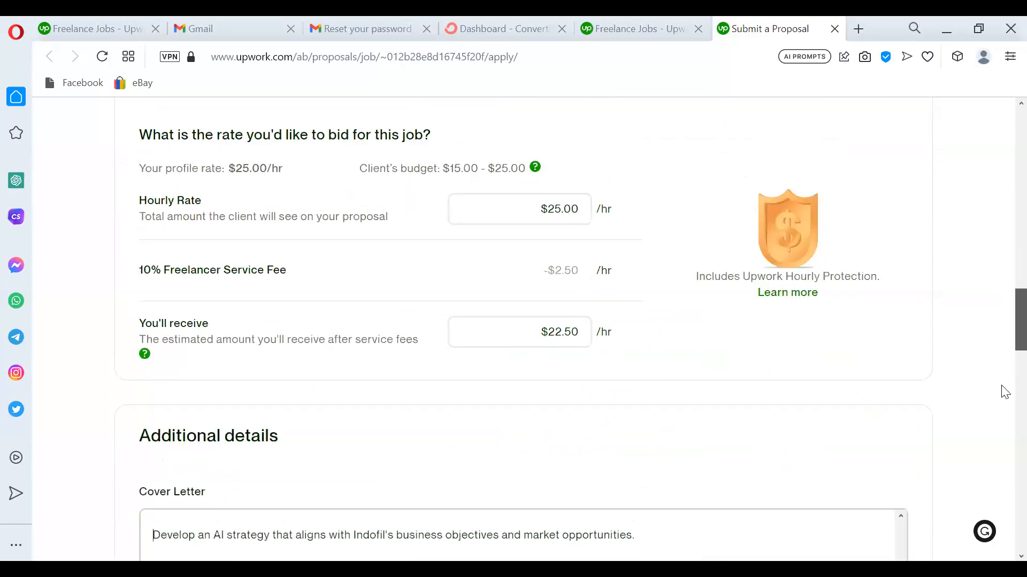
left_click_drag(1002, 379, 1001, 377)
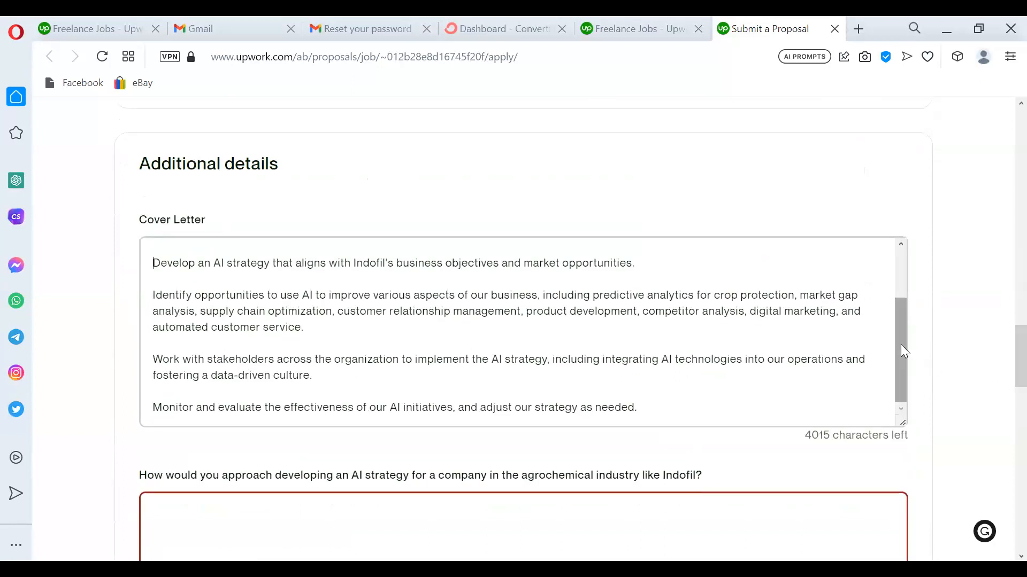
left_click_drag(901, 344, 901, 309)
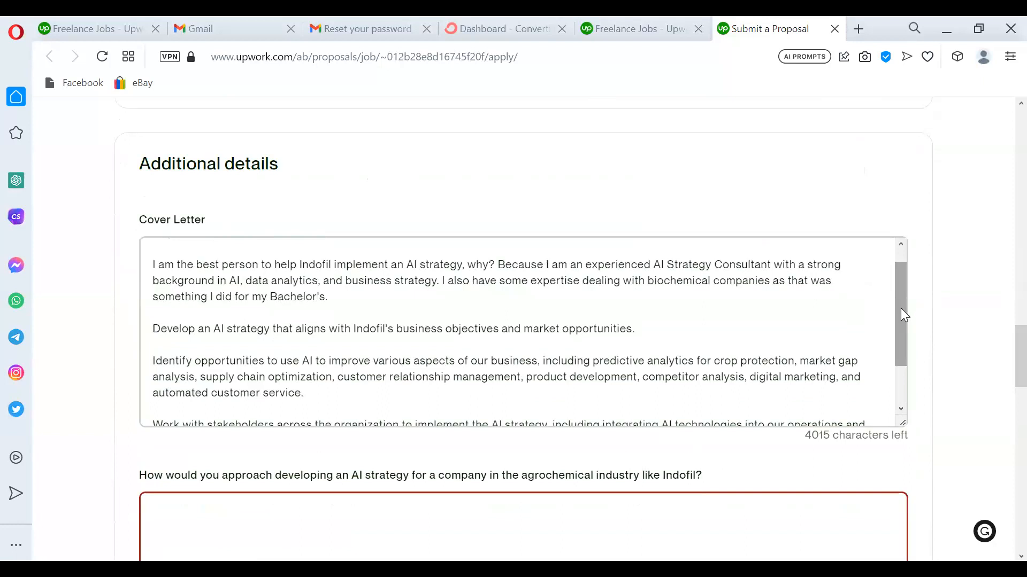
left_click_drag(646, 330, 550, 328)
Prefix the 'Develop' line with 'With Over 8 years of experience as a data analyst and 2 years experience'.
left_click(419, 328)
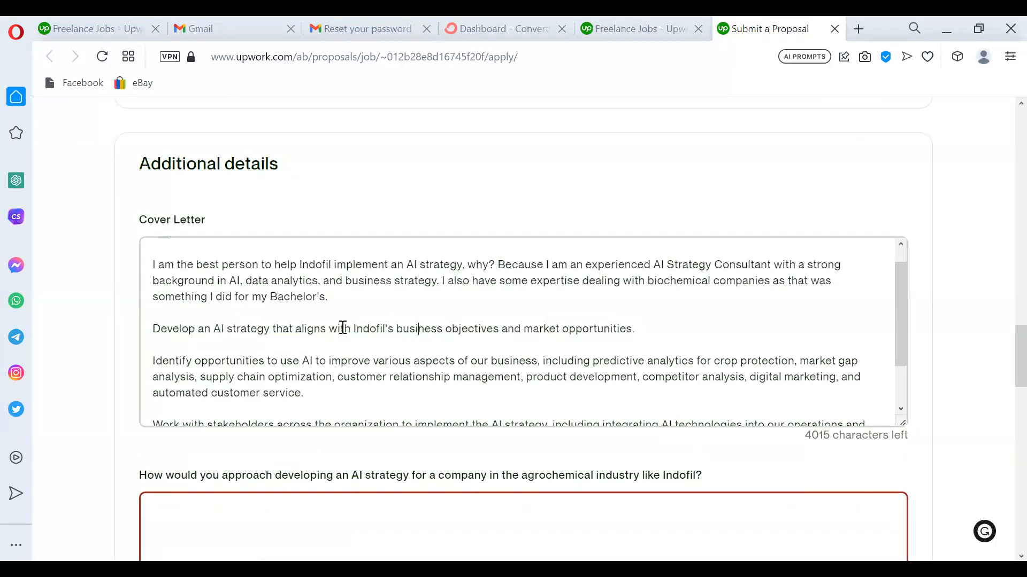
left_click(155, 329)
type("With Over ")
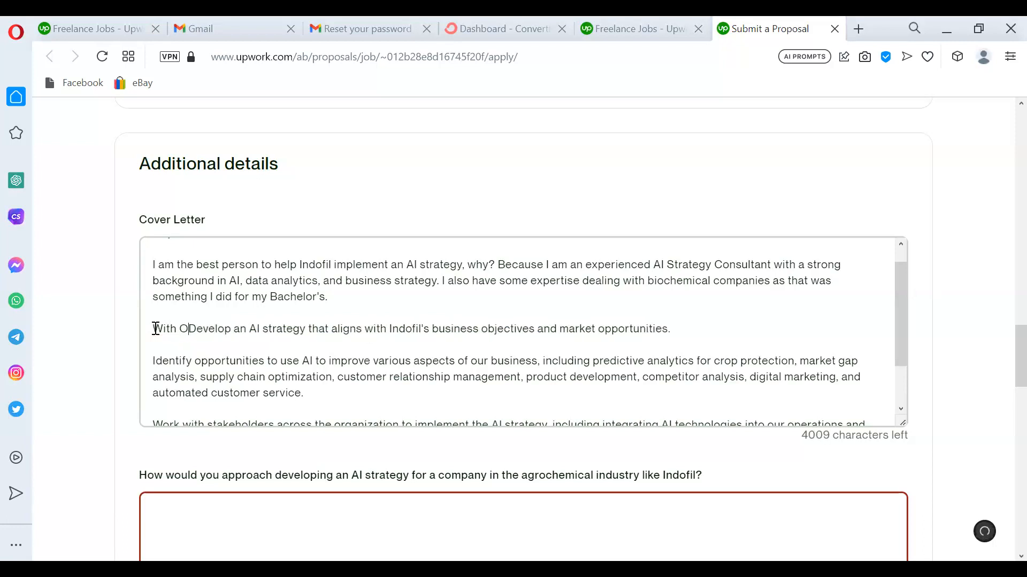
type("7")
key("BackSpace")
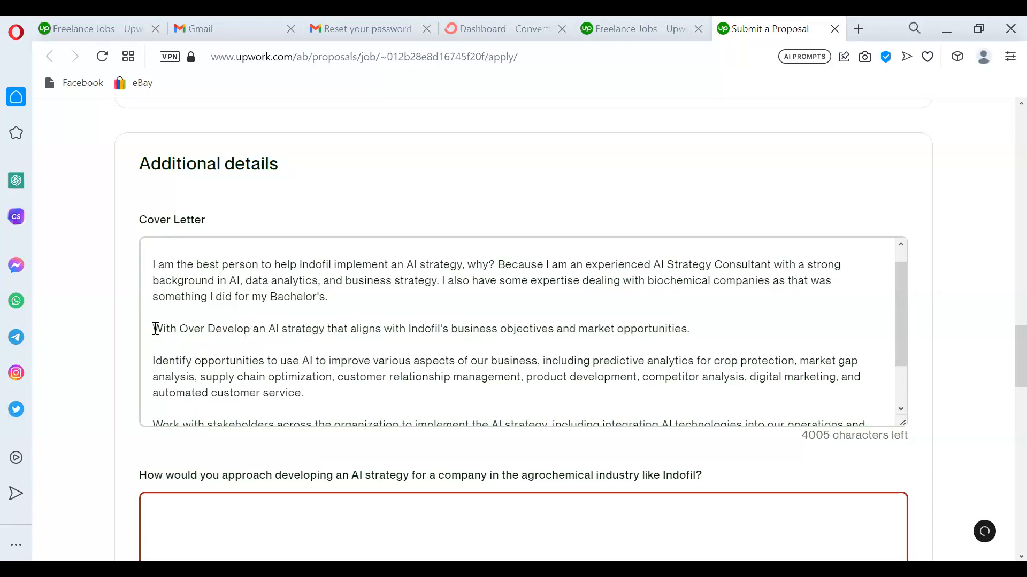
type("8 yea")
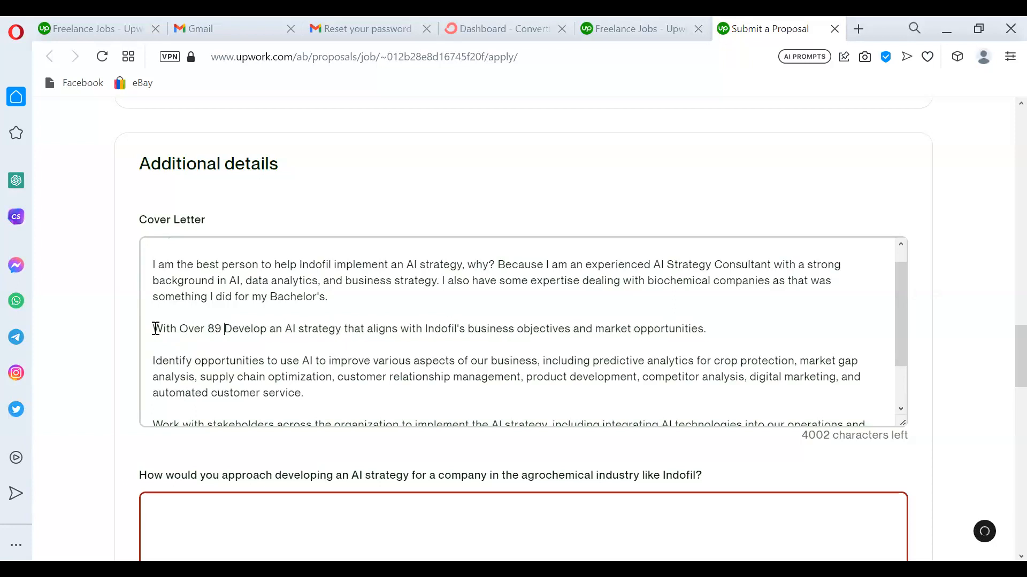
type("rs of ex")
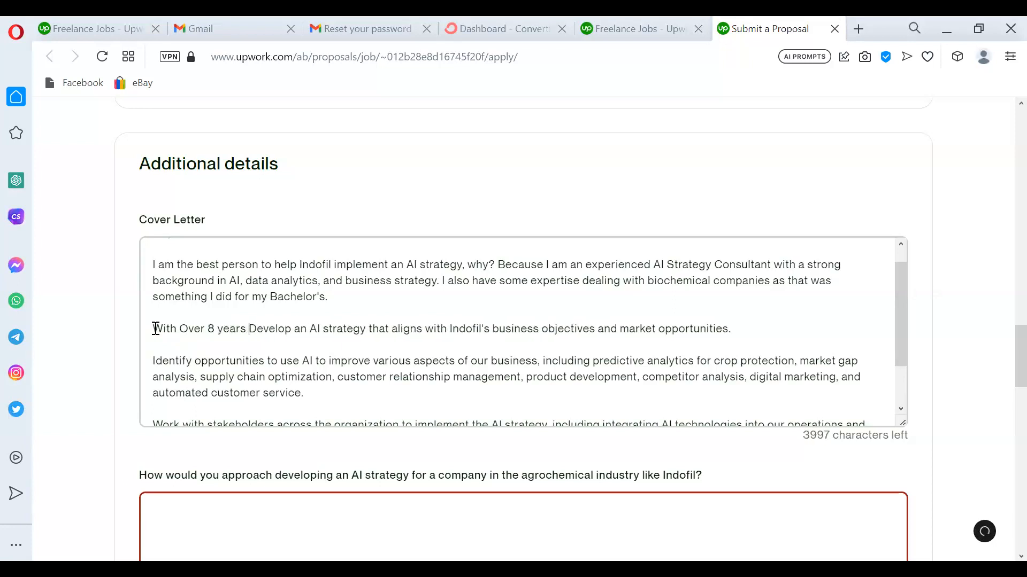
type("perience as ")
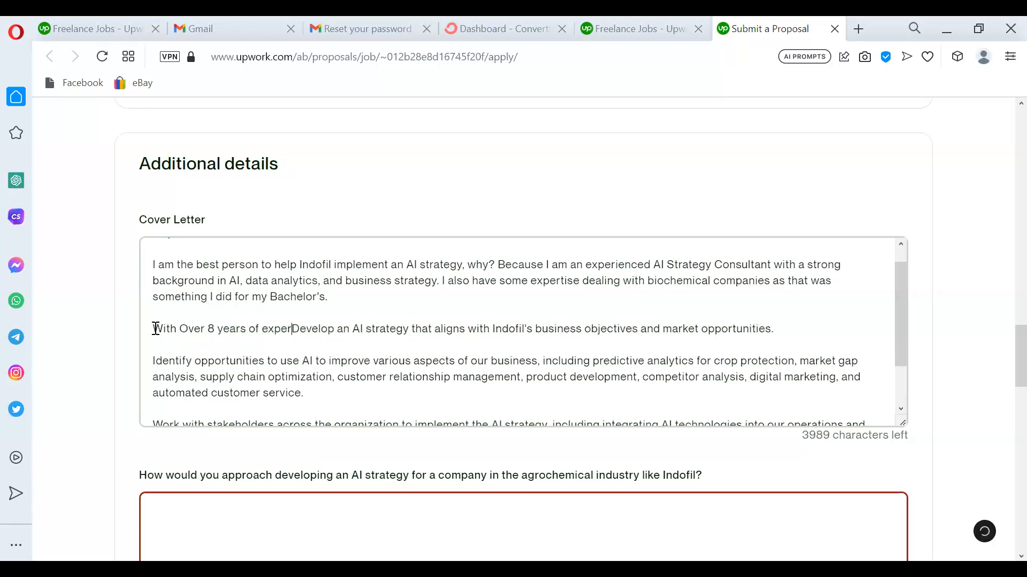
type("a data ")
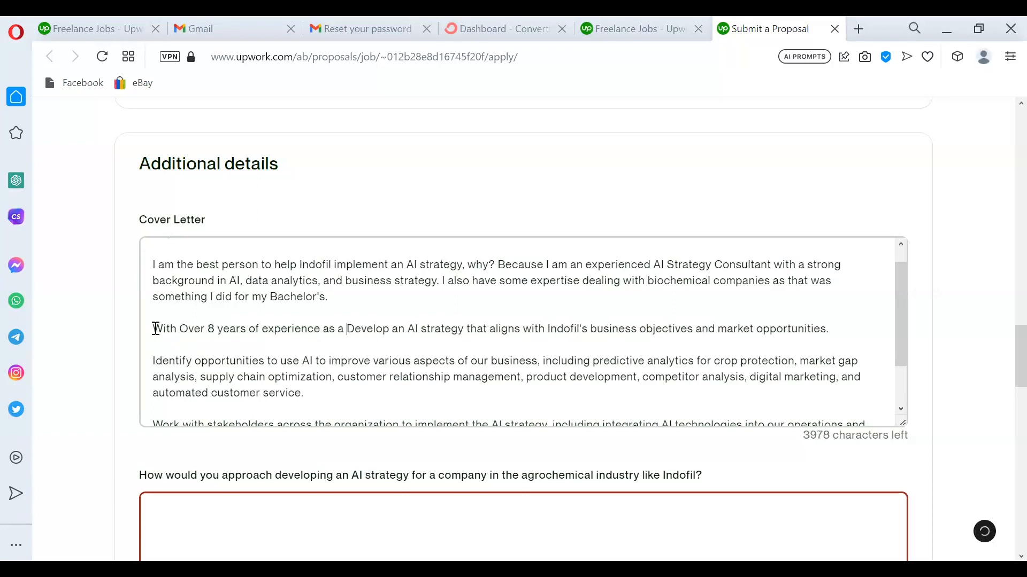
type("analy")
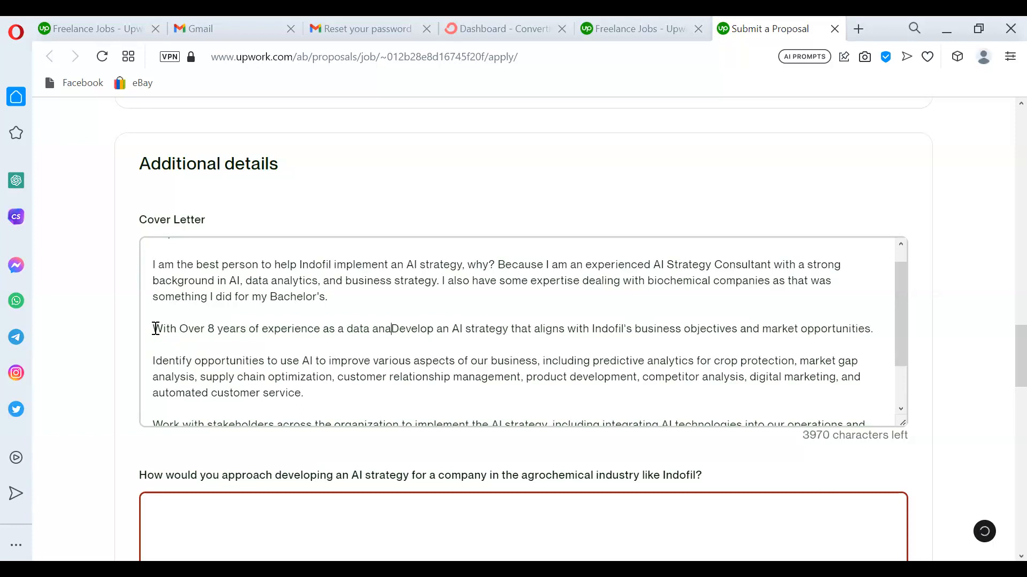
type("st and 2 ")
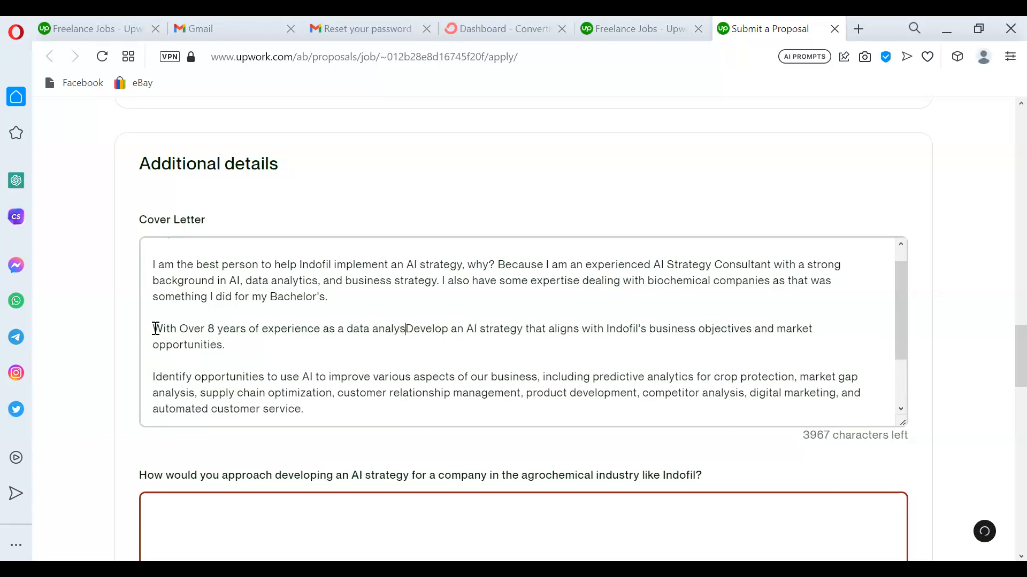
type("years ")
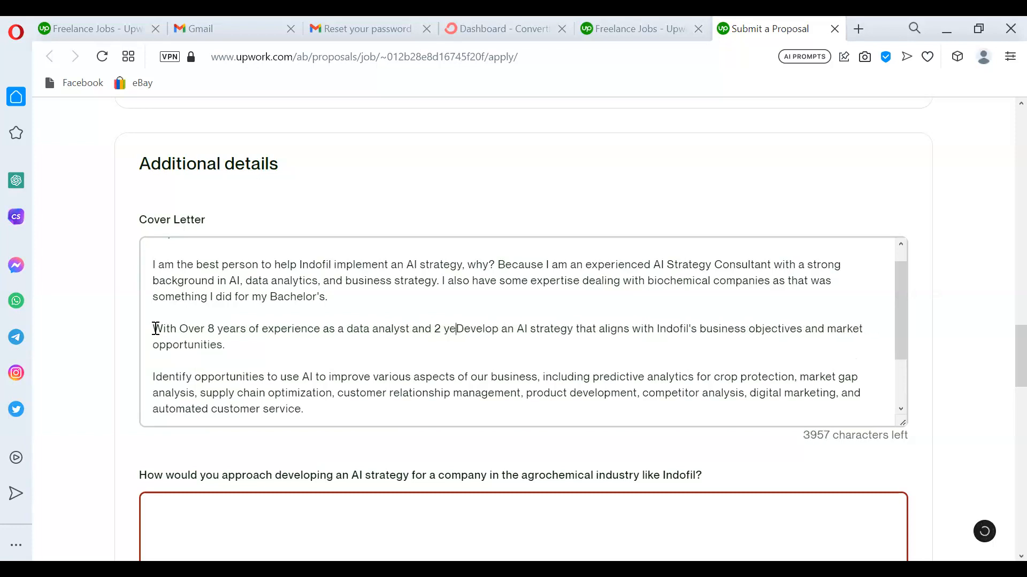
type("expereibn")
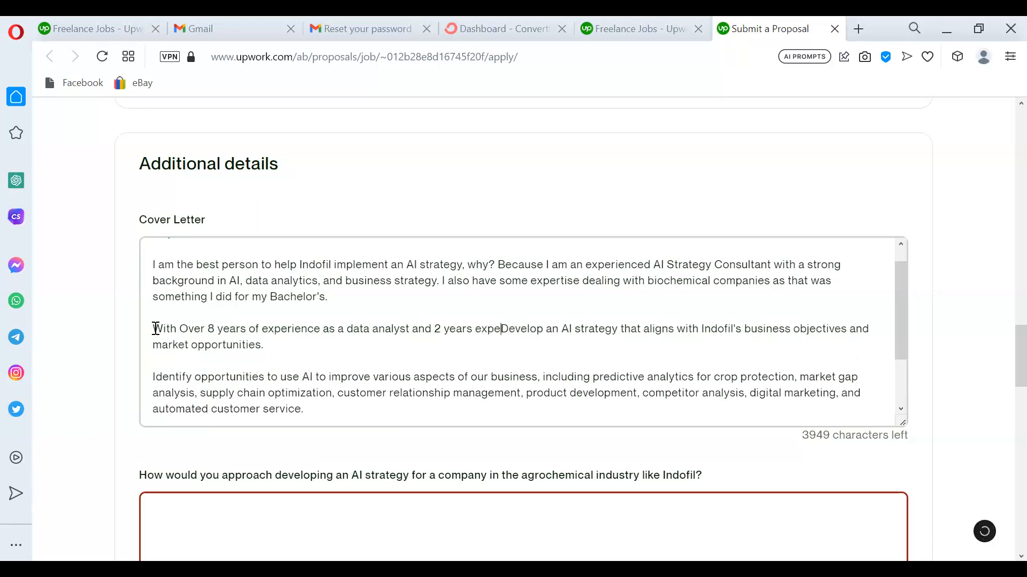
key("BackSpace")
key("BackSpace")
key("BackSpace")
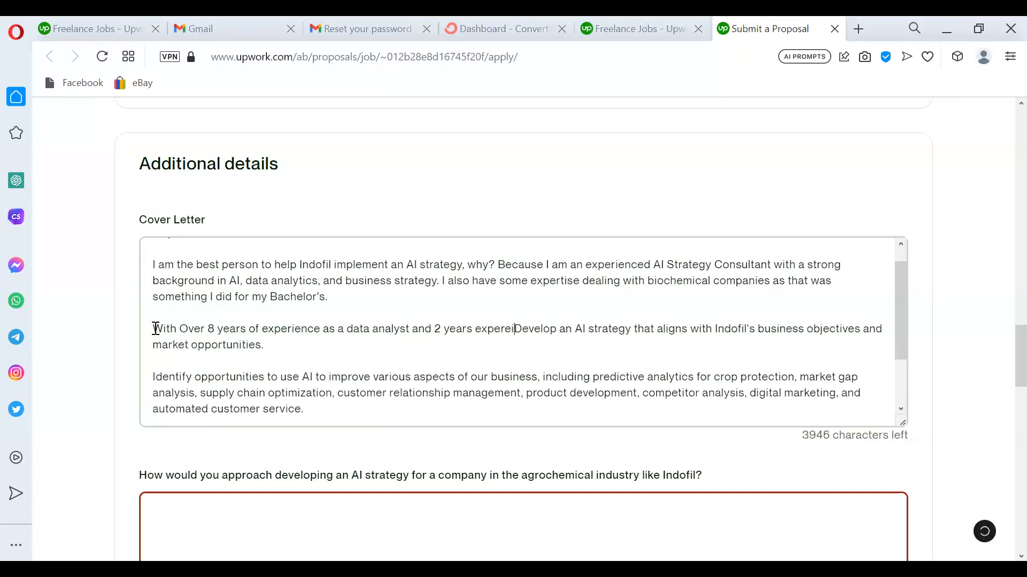
type("rience")
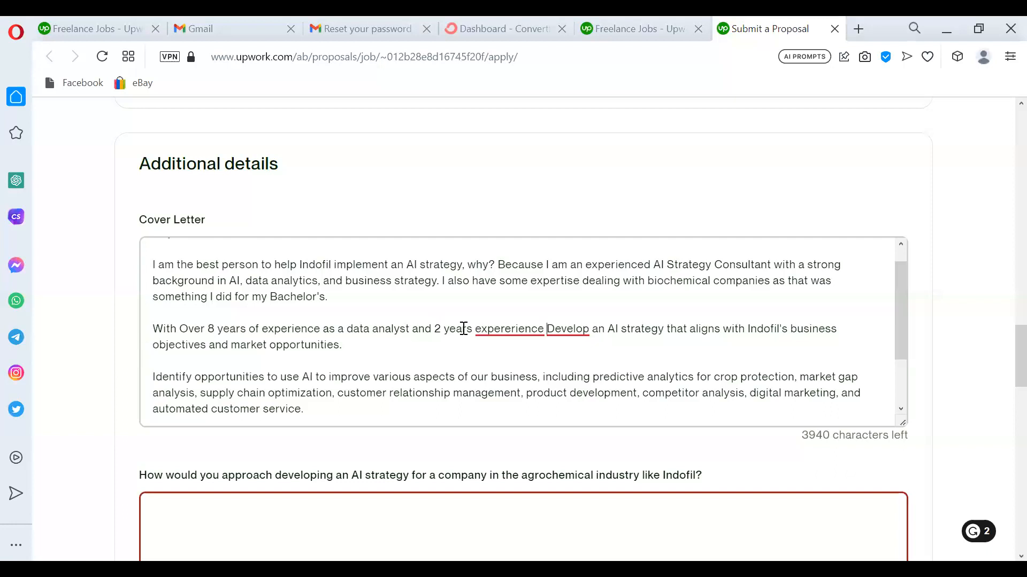
Accept the 'experience' spelling fix and extend the line with 'in AI, I believe i am the right person to'.
mouse_move(514, 329)
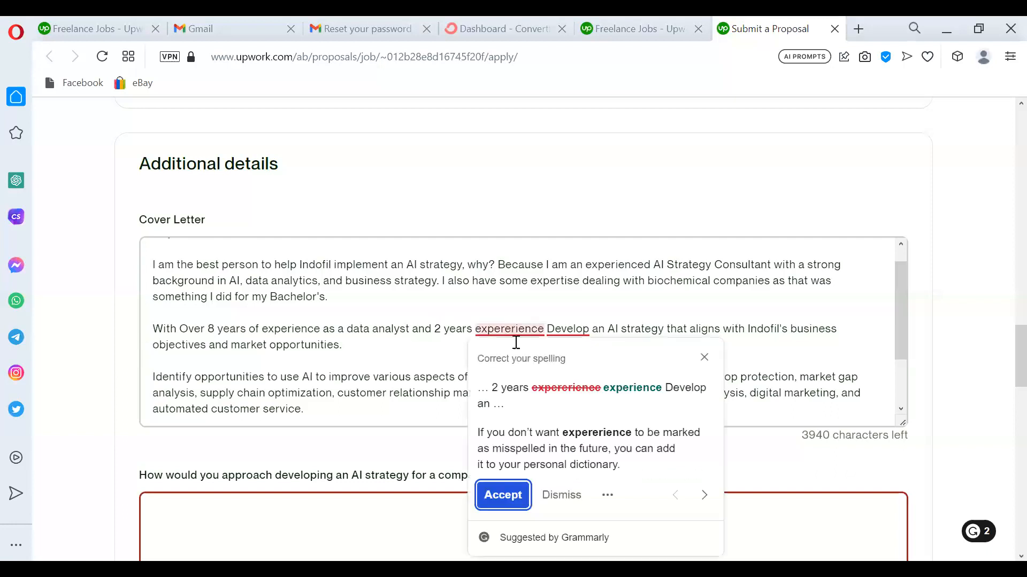
left_click(514, 496)
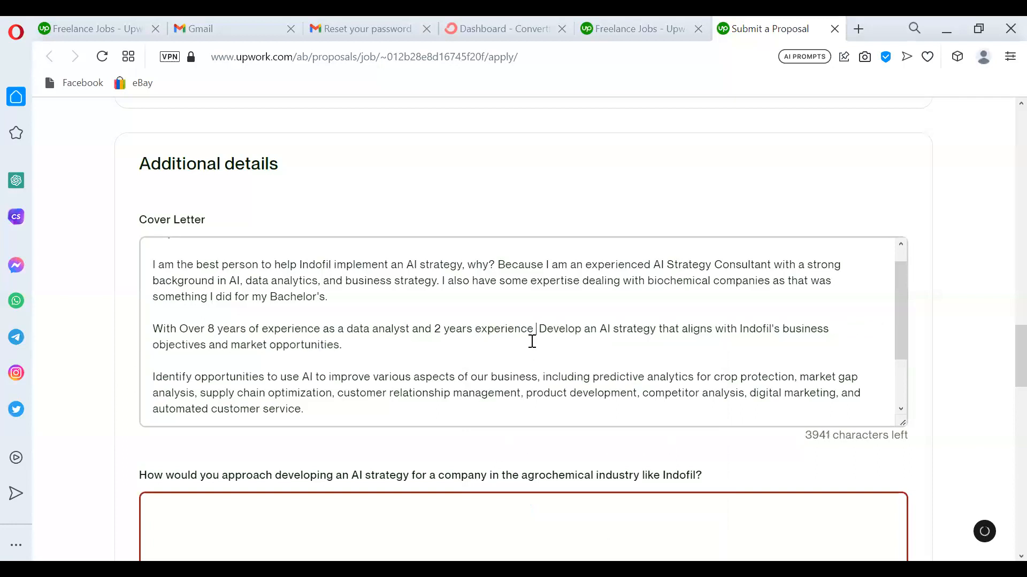
type("in AI ")
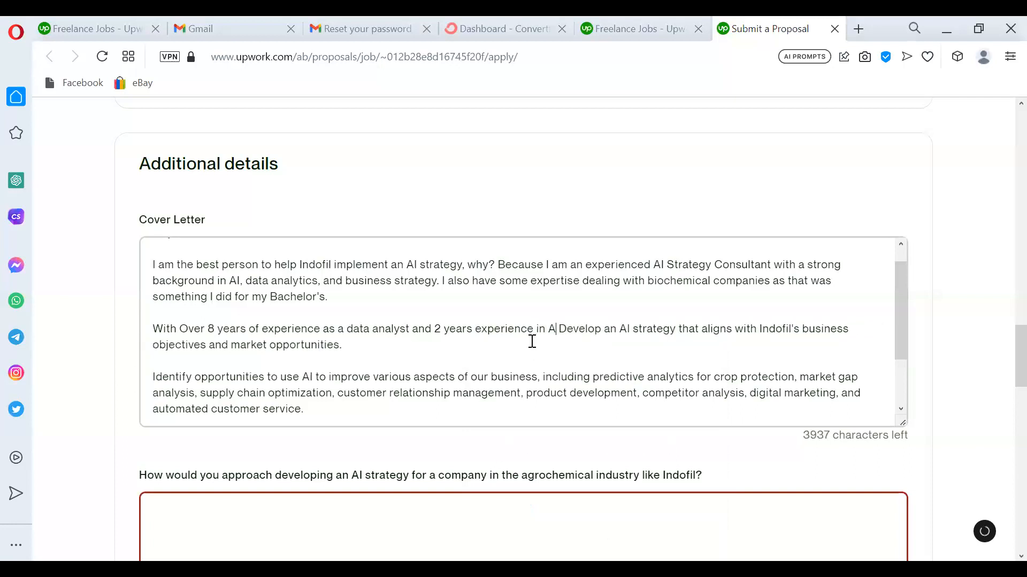
type(", i be")
type("ieve")
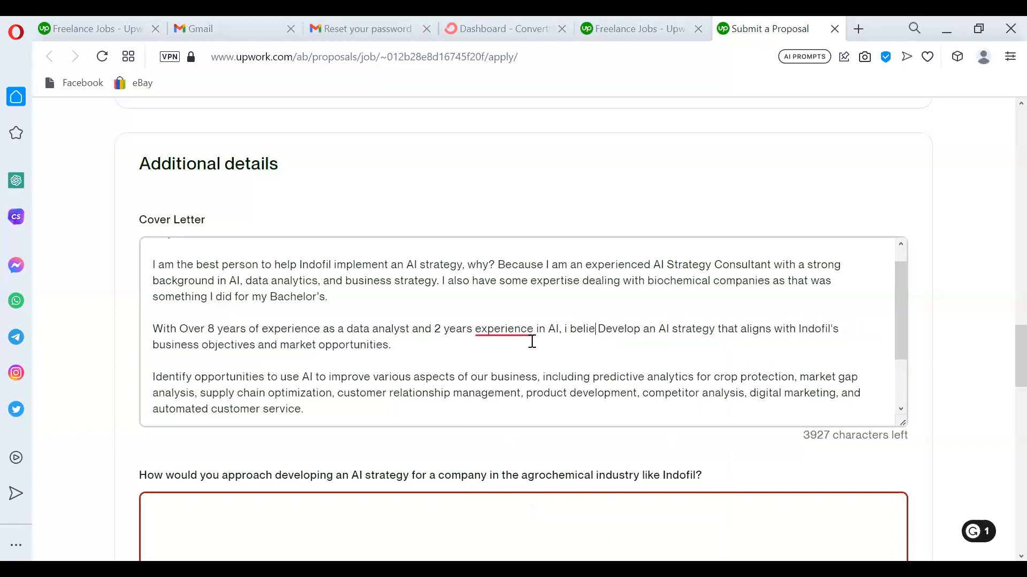
key("BackSpace")
key("BackSpace")
key("BackSpace")
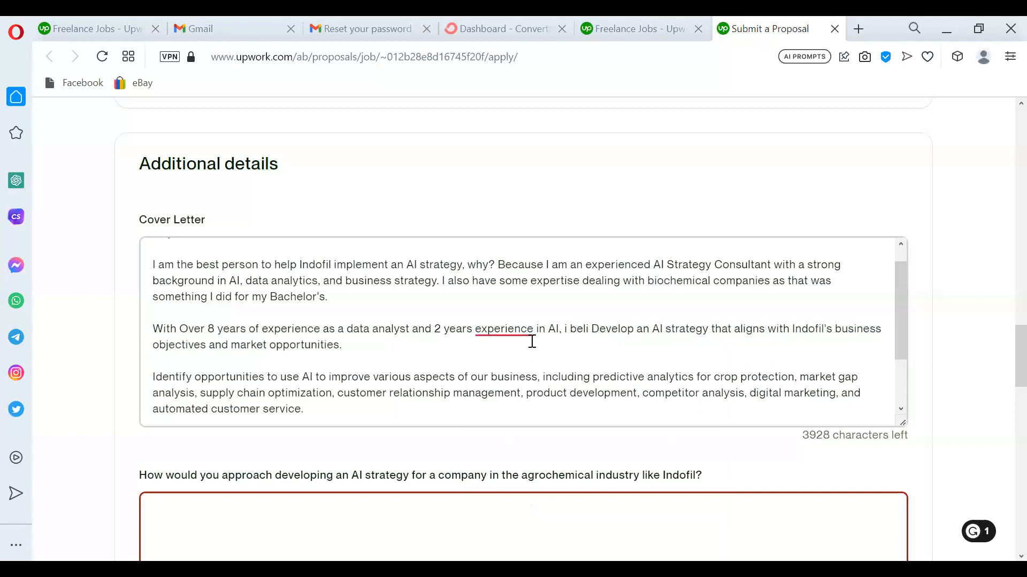
type("eve i ")
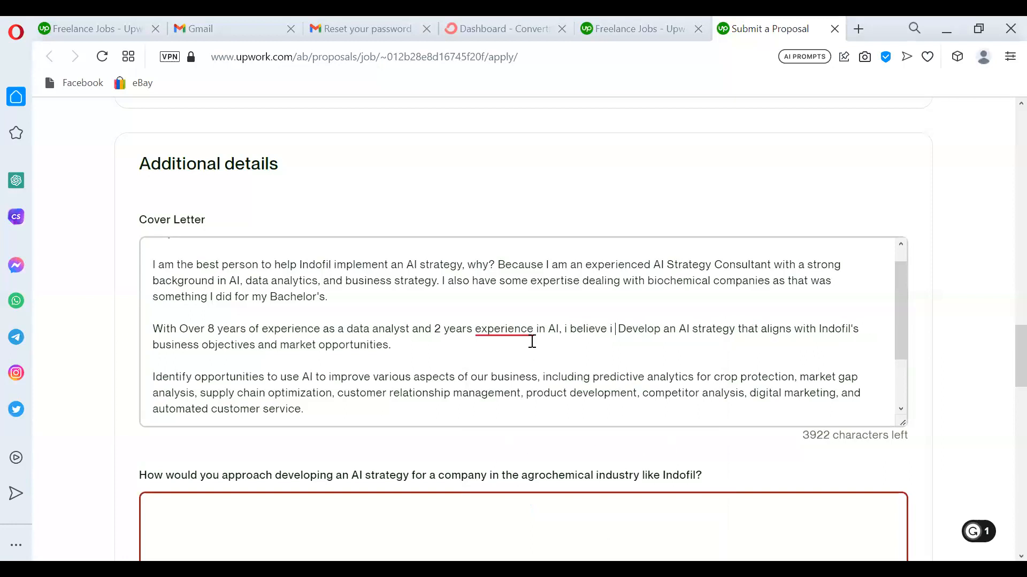
type("am the righ")
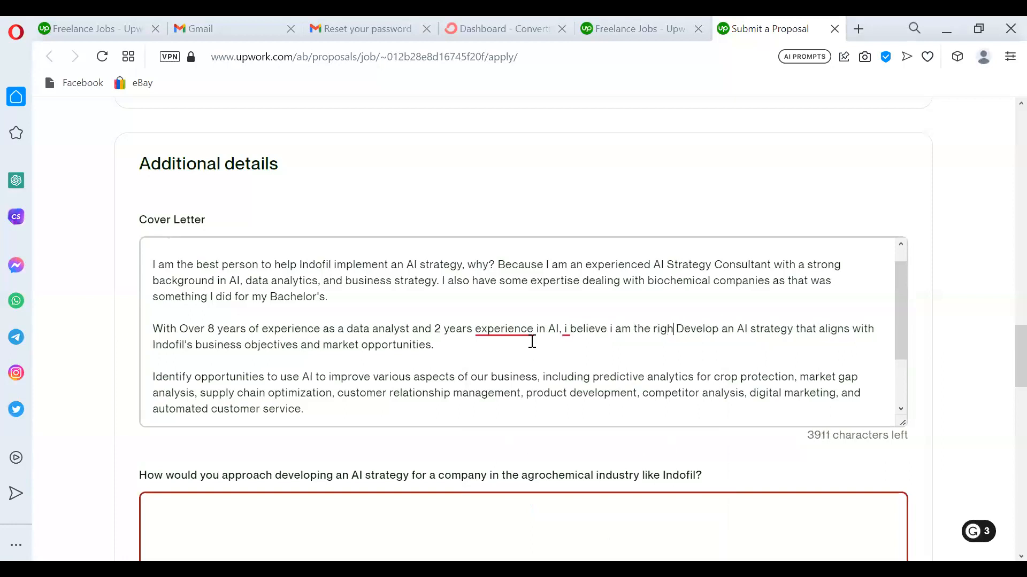
type("t persom to")
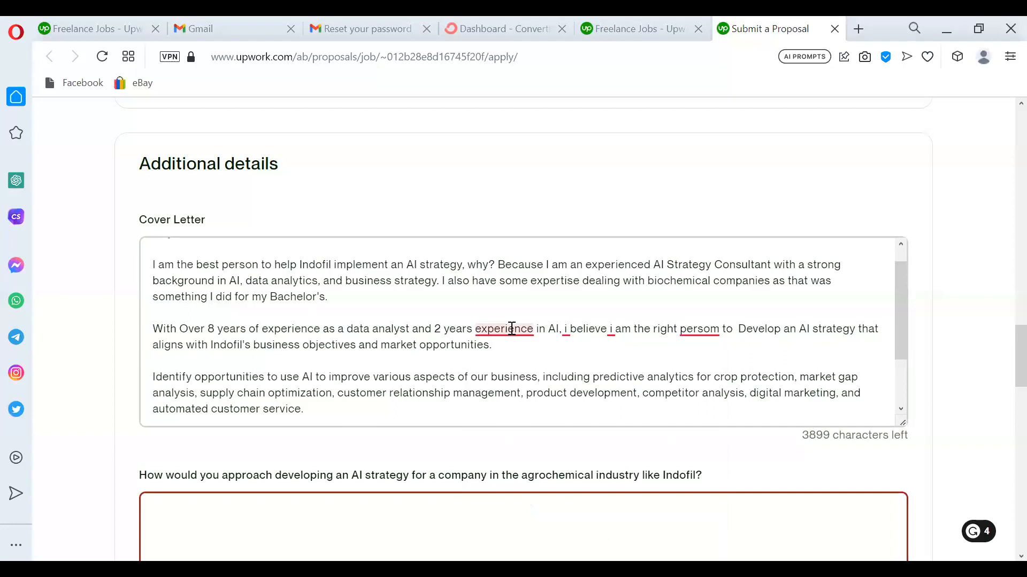
Apply Grammarly fixes: add 'of' before experience, capitalize 'I', and correct 'persom' to 'person'.
mouse_move(512, 328)
left_click(502, 463)
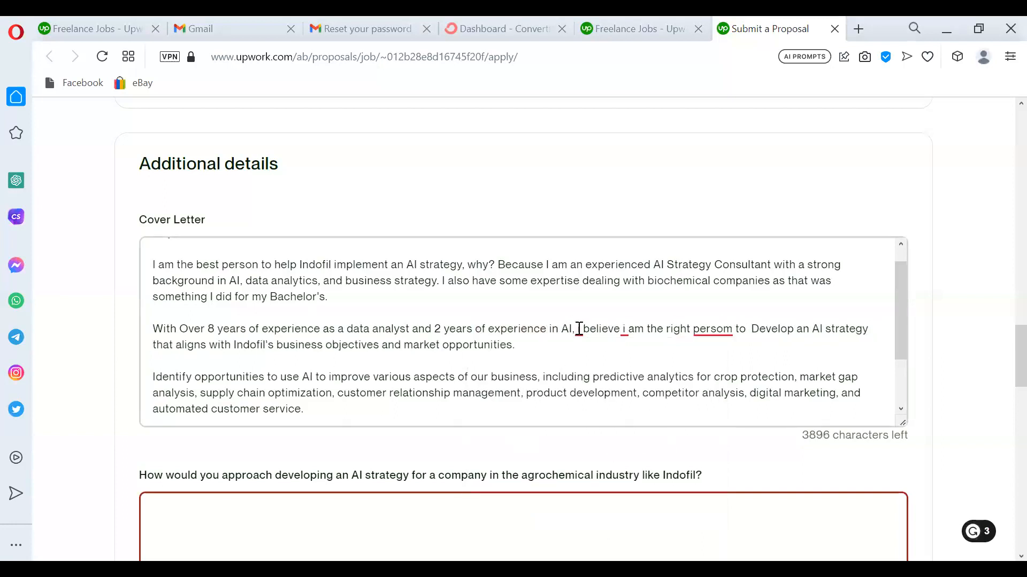
mouse_move(579, 329)
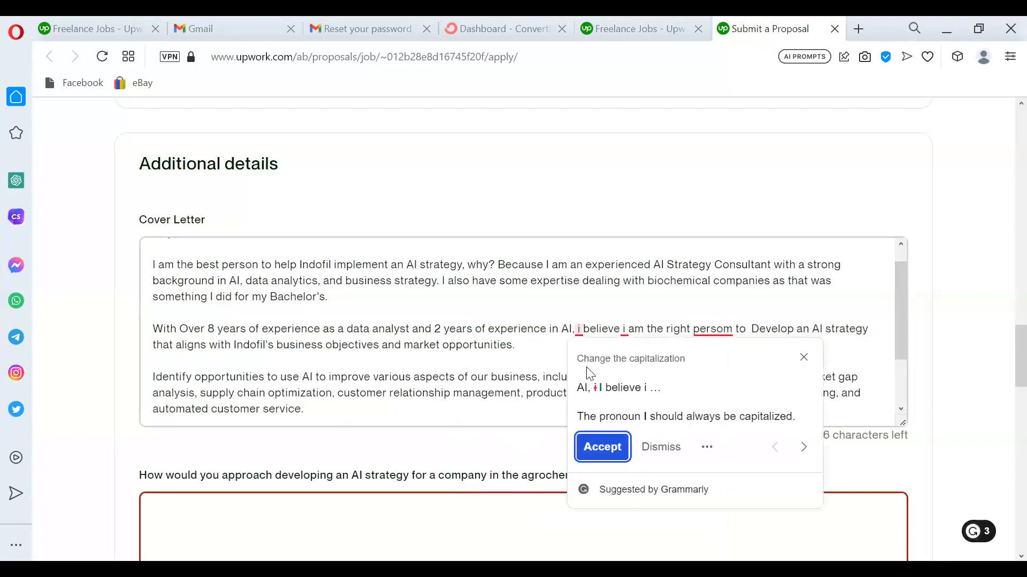
left_click(606, 453)
mouse_move(719, 329)
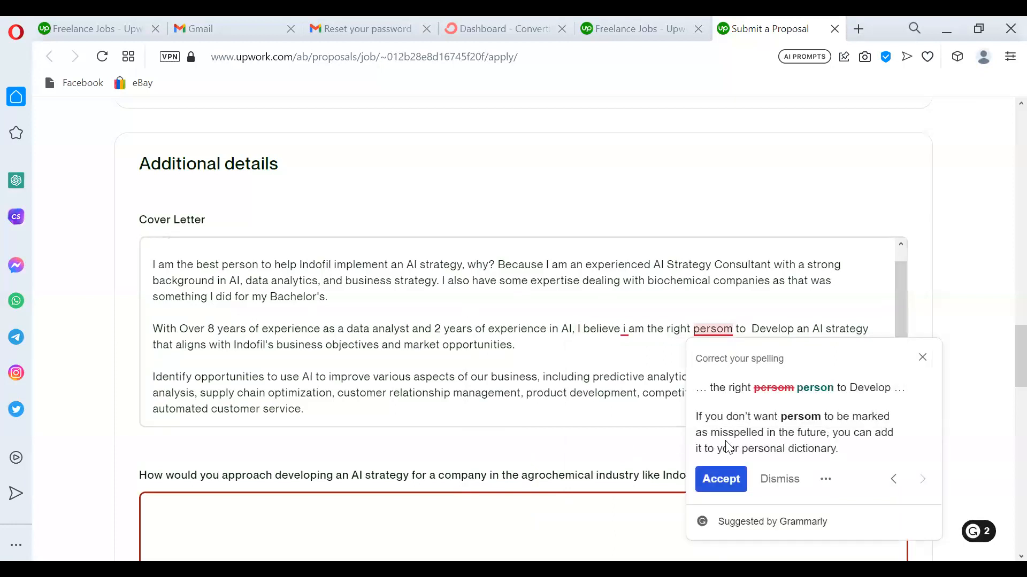
left_click(719, 479)
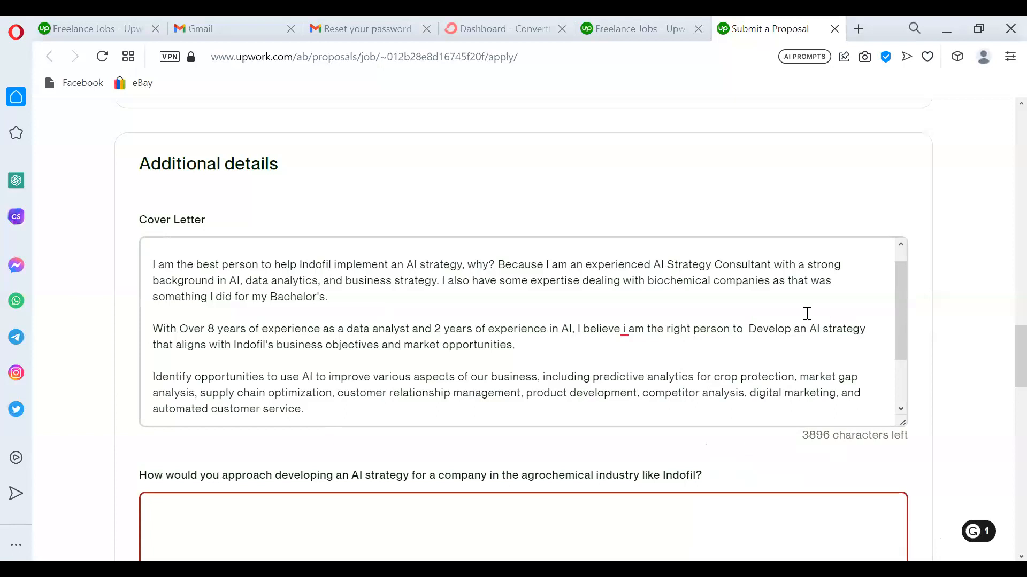
mouse_move(902, 324)
left_mouse_down()
mouse_move(904, 373)
mouse_move(890, 325)
left_mouse_up()
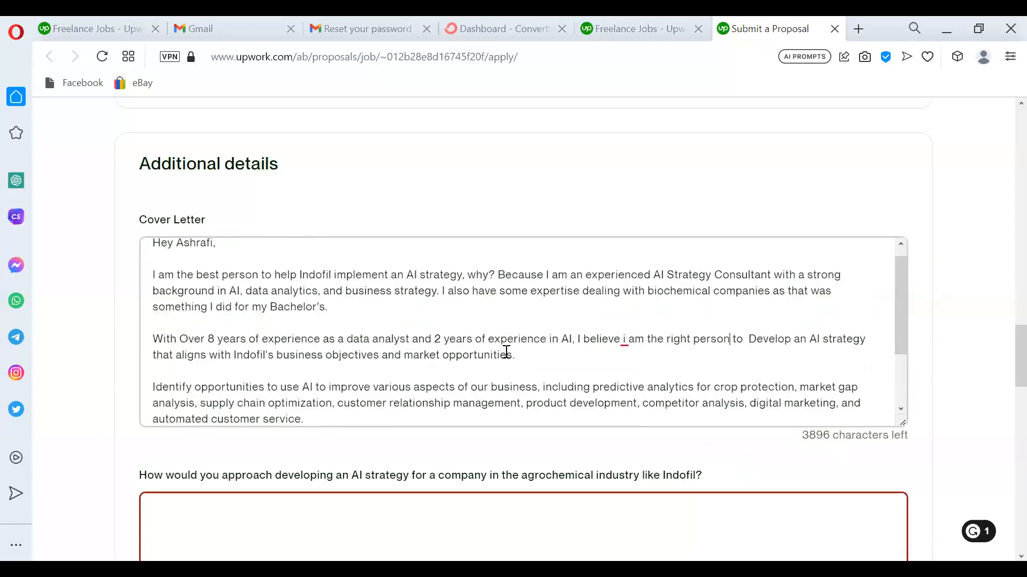
Accept Grammarly's capitalization fix so the line reads 'I believe I am the right person'.
mouse_move(624, 339)
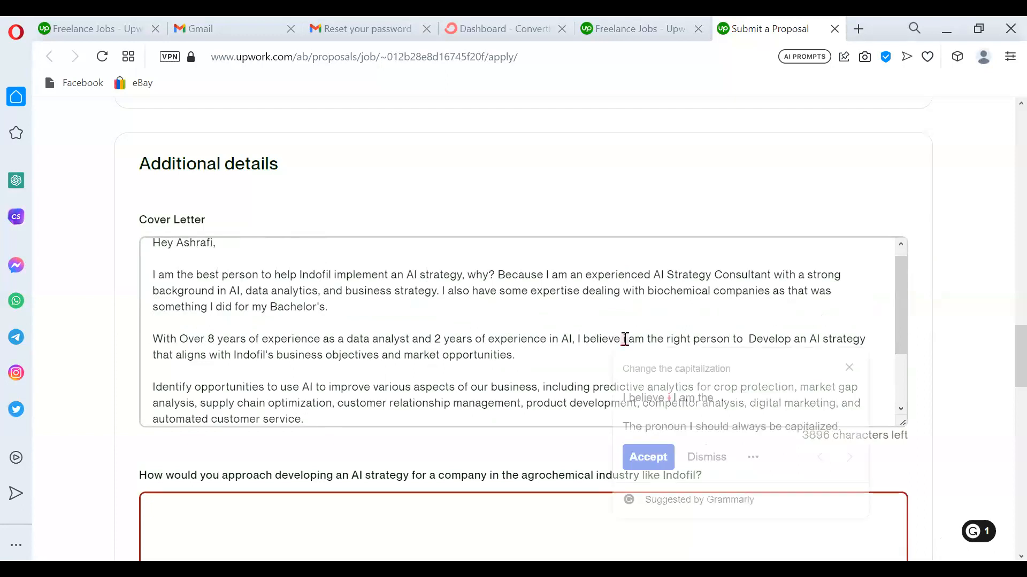
left_click(648, 457)
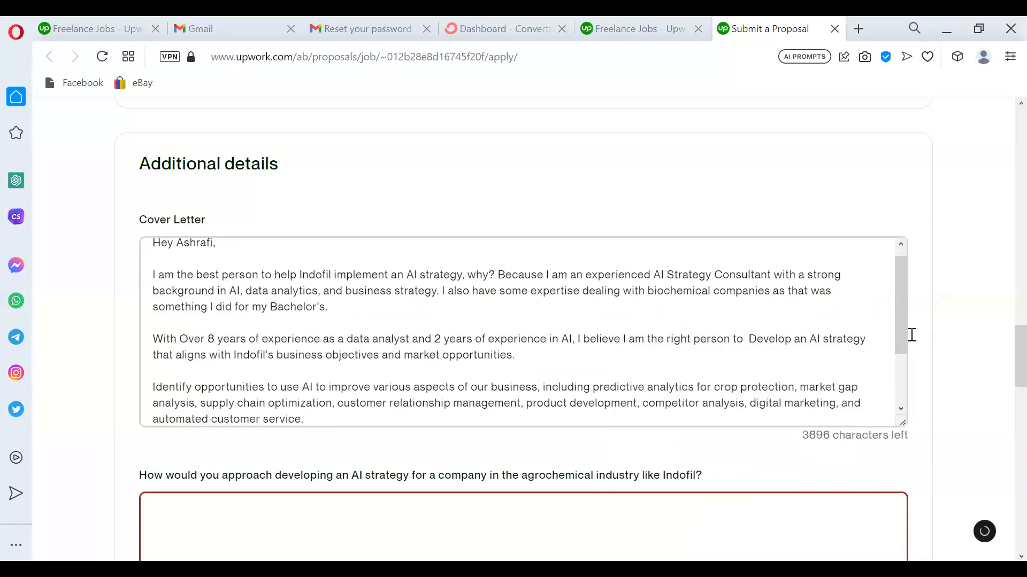
left_click_drag(1010, 355, 1005, 193)
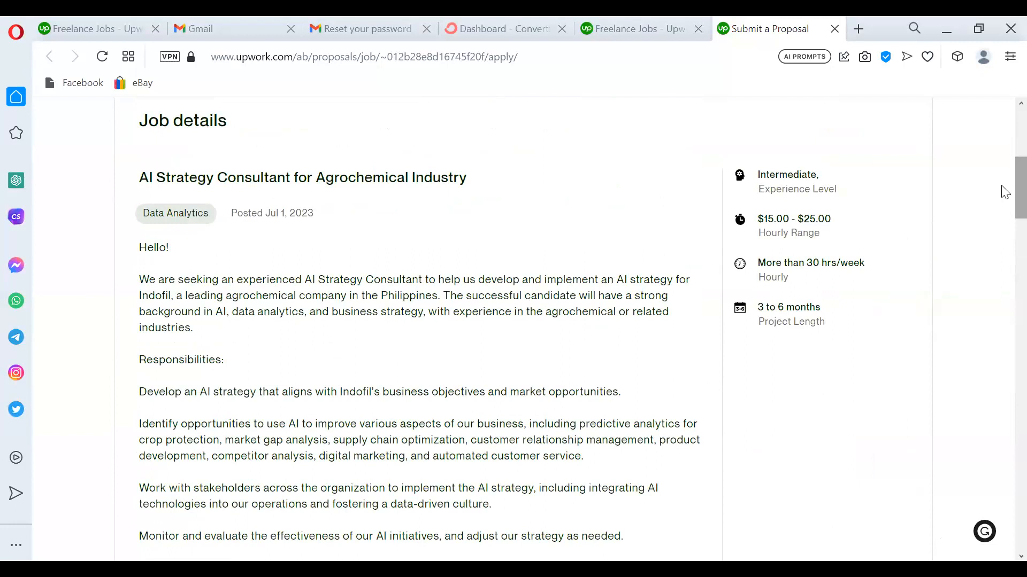
scroll(1003, 140, "up", 6)
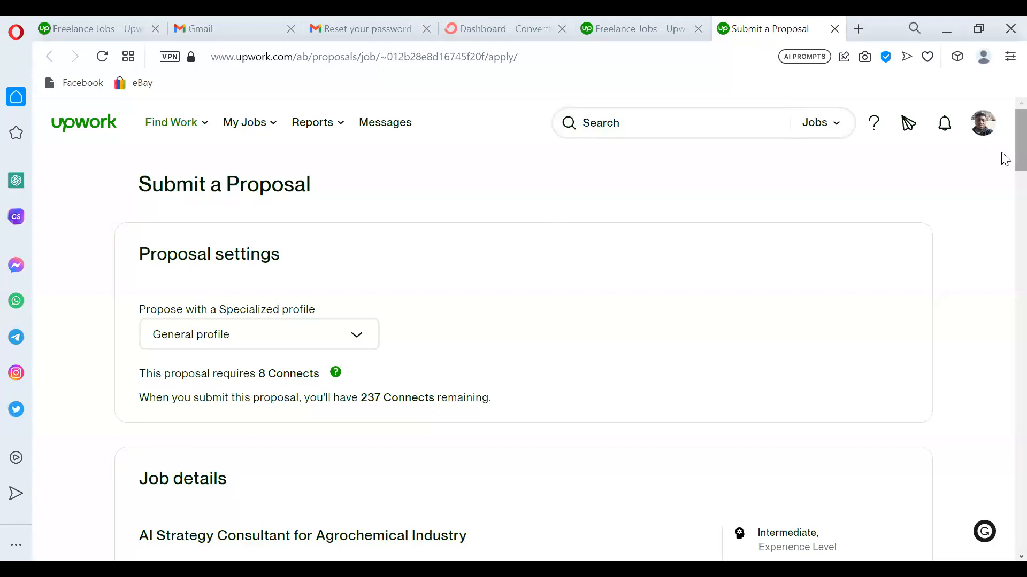
scroll(1004, 159, "down", 3)
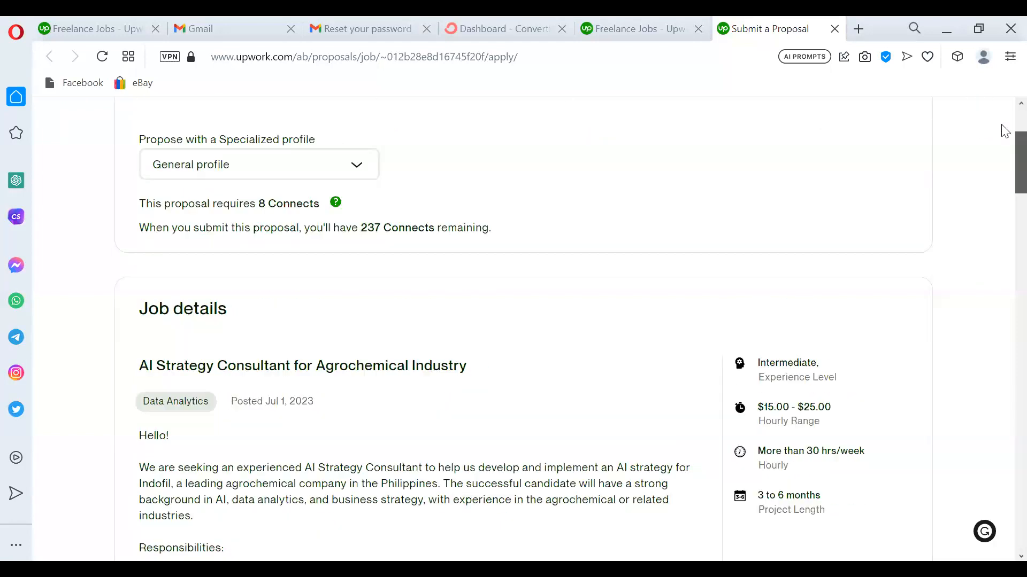
scroll(1002, 128, "up", 3)
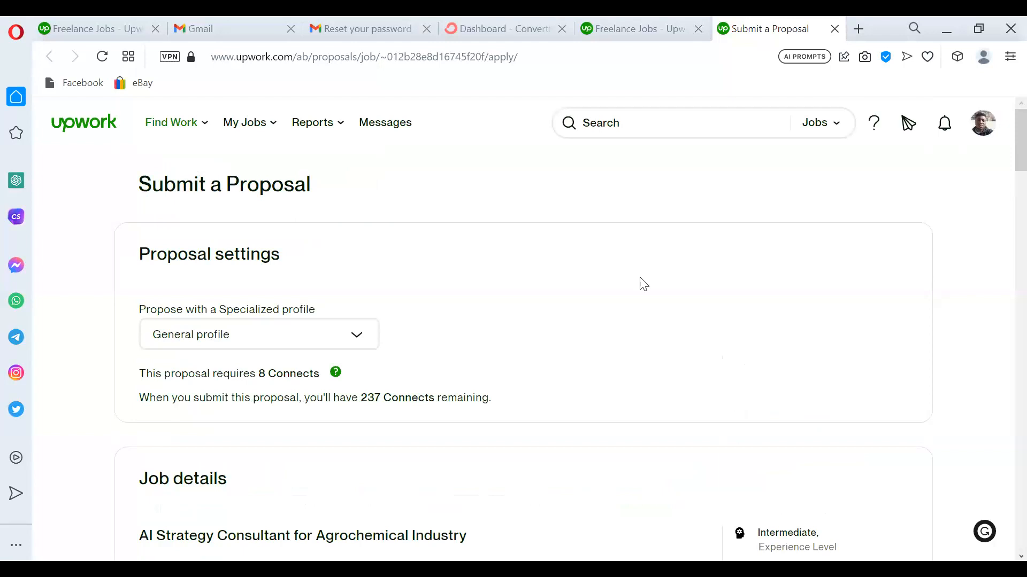
scroll(1002, 152, "down", 12)
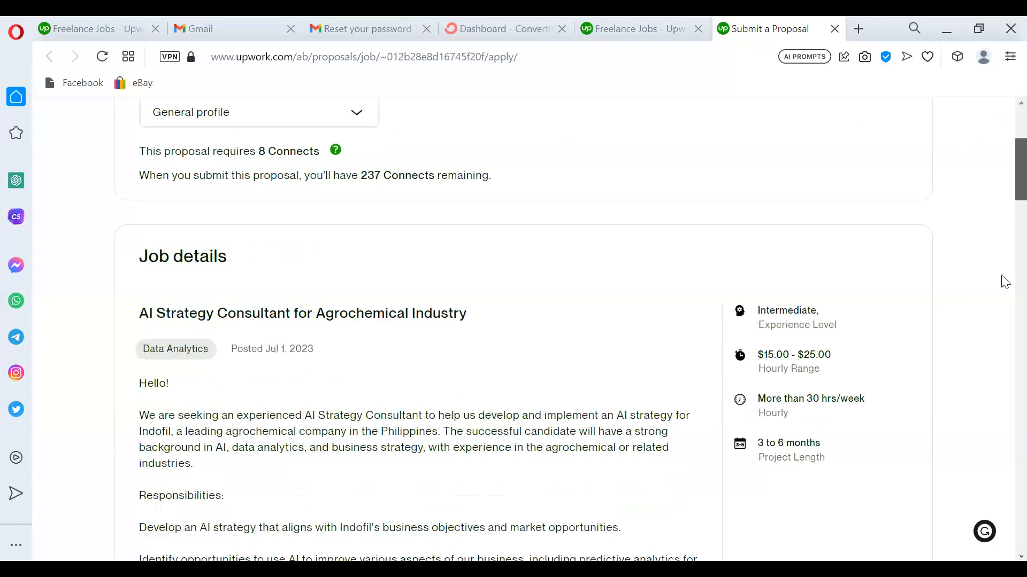
scroll(1003, 233, "up", 6)
scroll(1005, 350, "down", 5)
scroll(1004, 364, "down", 10)
scroll(1002, 366, "up", 3)
scroll(1001, 385, "down", 4)
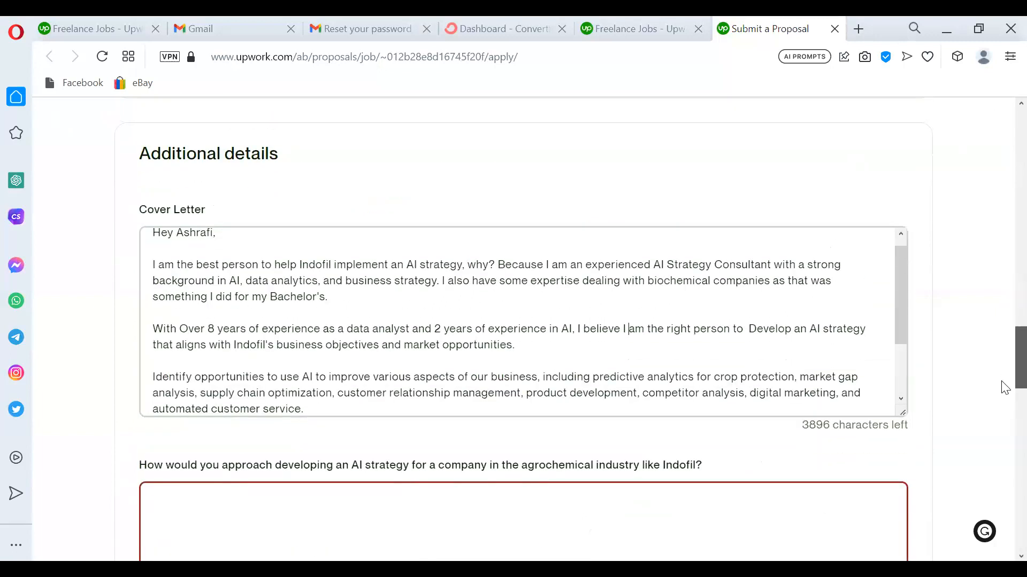
left_click(224, 346)
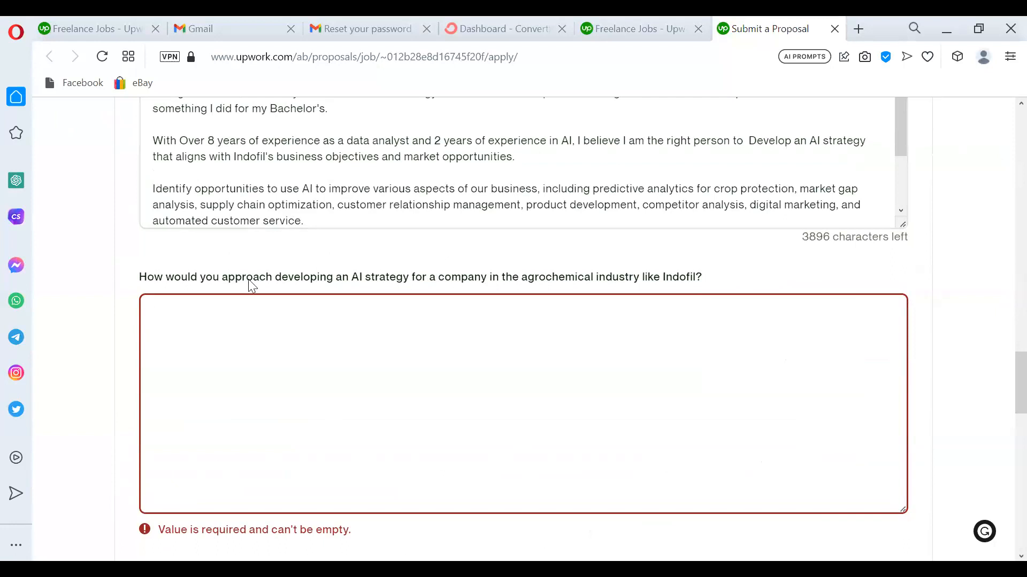
left_click(326, 327)
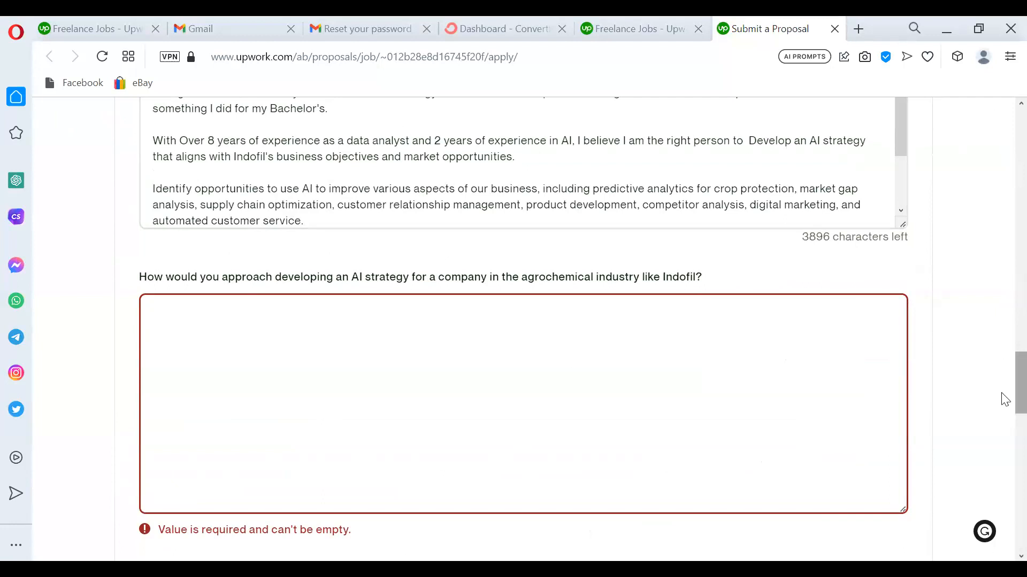
scroll(1003, 423, "down", 5)
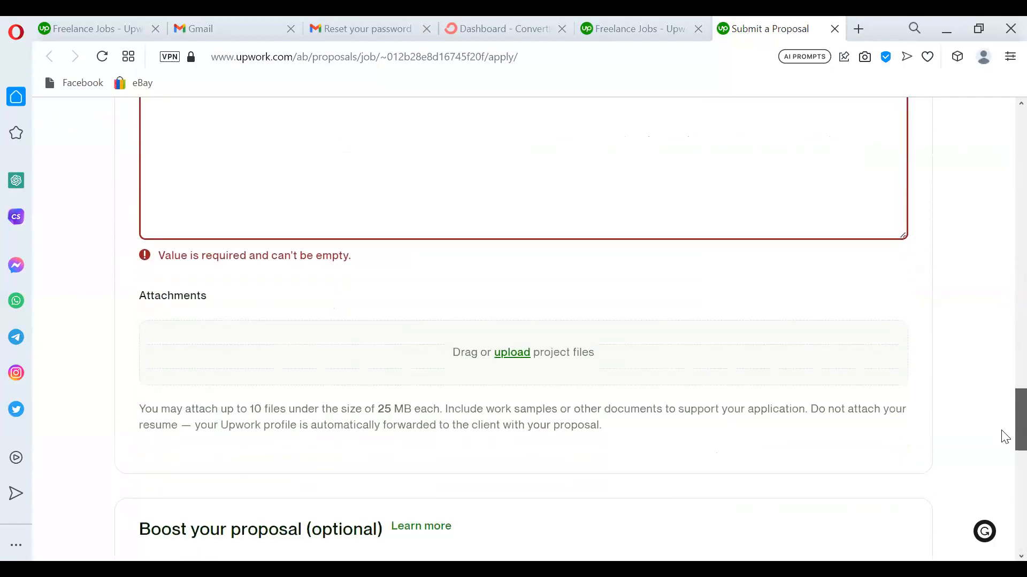
scroll(1005, 436, "down", 5)
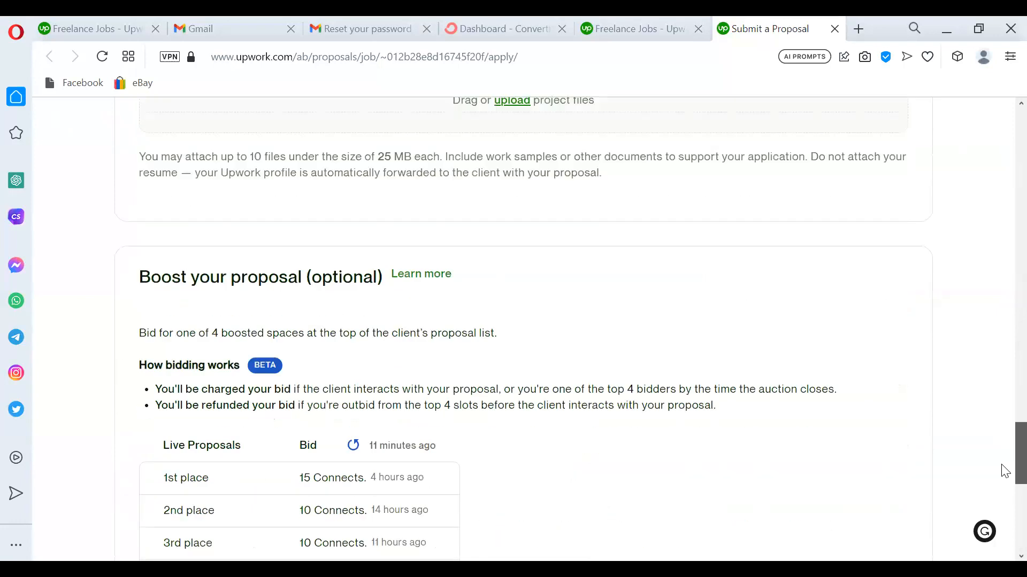
scroll(1005, 472, "down", 1)
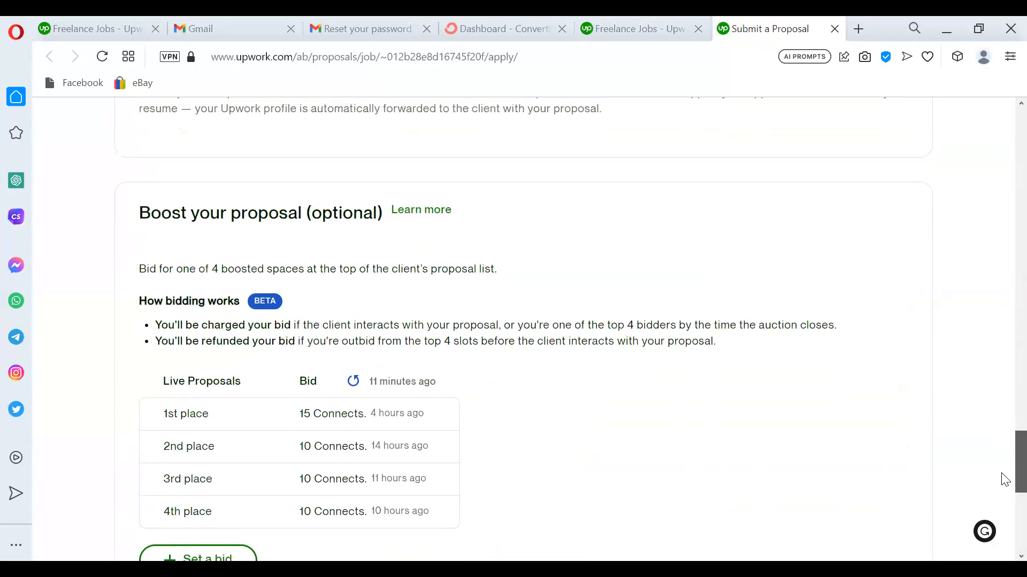
scroll(1005, 472, "down", 1)
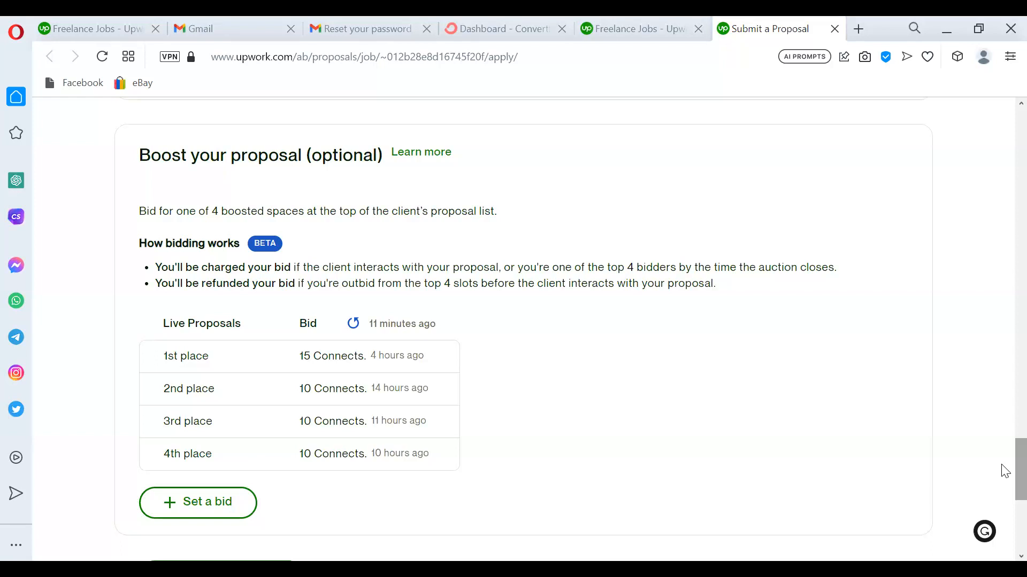
scroll(1005, 472, "down", 2)
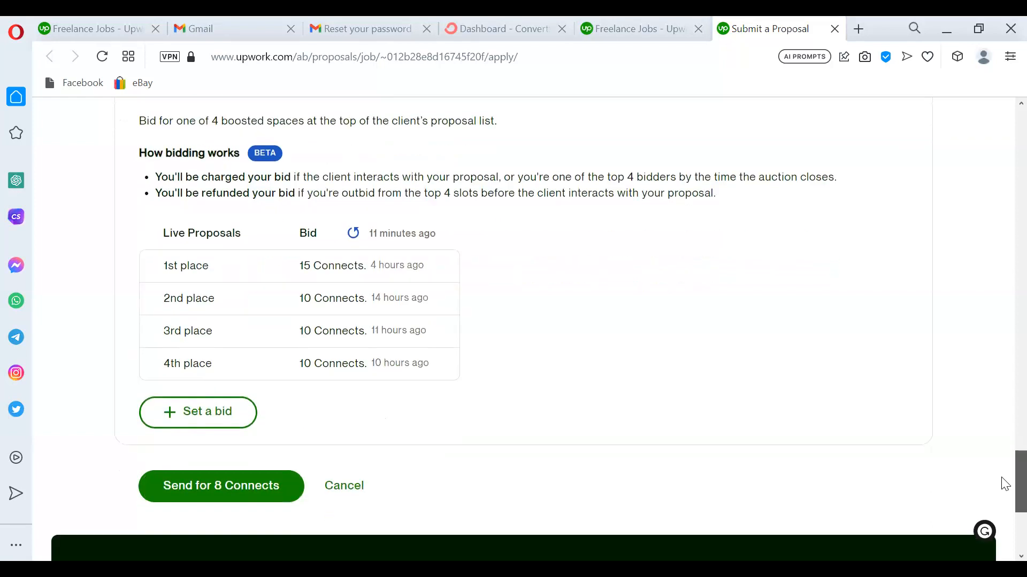
scroll(1001, 374, "up", 20)
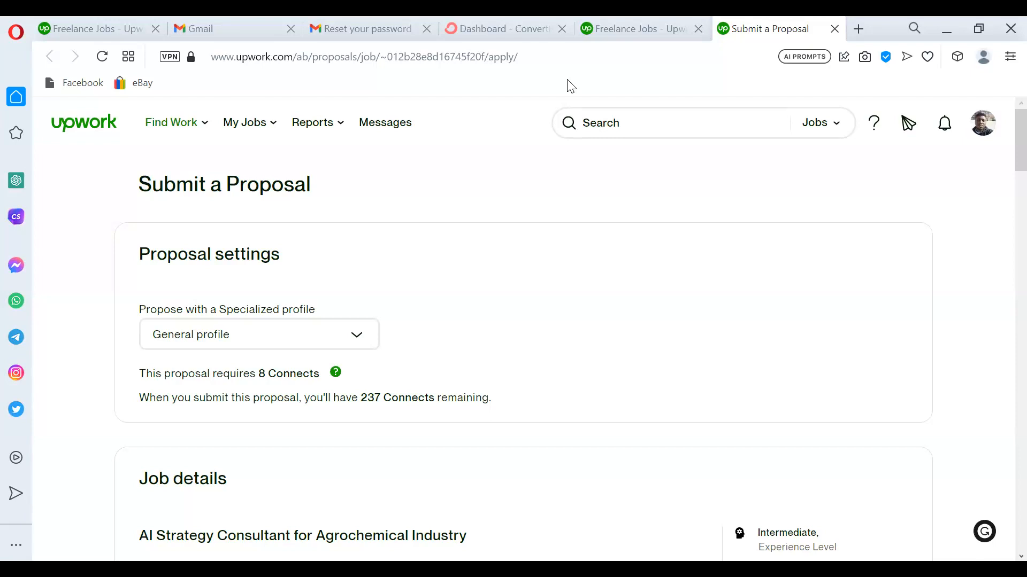
Search Google for 'weworkremotely' in a new tab and open the We Work Remotely site.
left_click(860, 30)
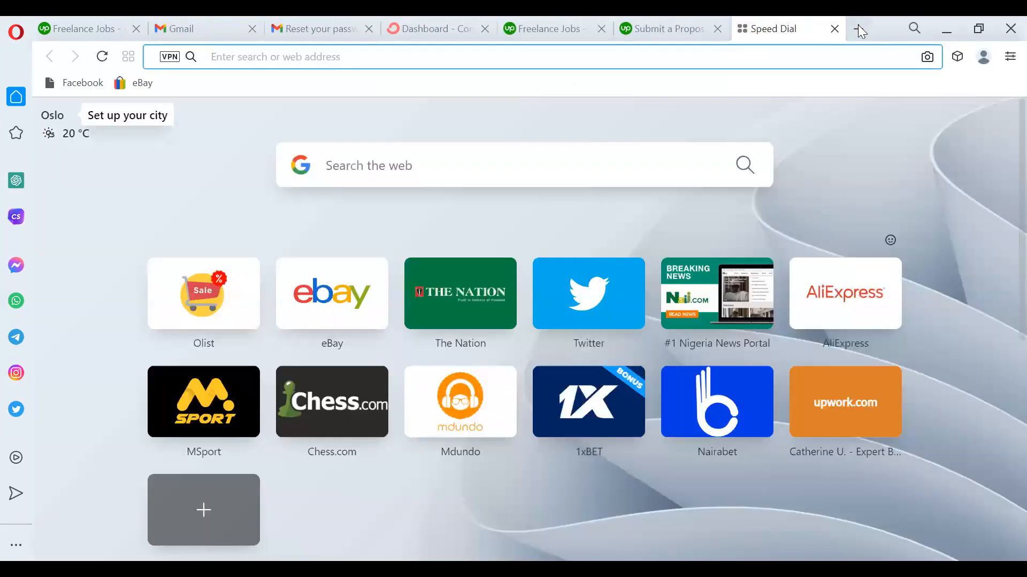
type("e")
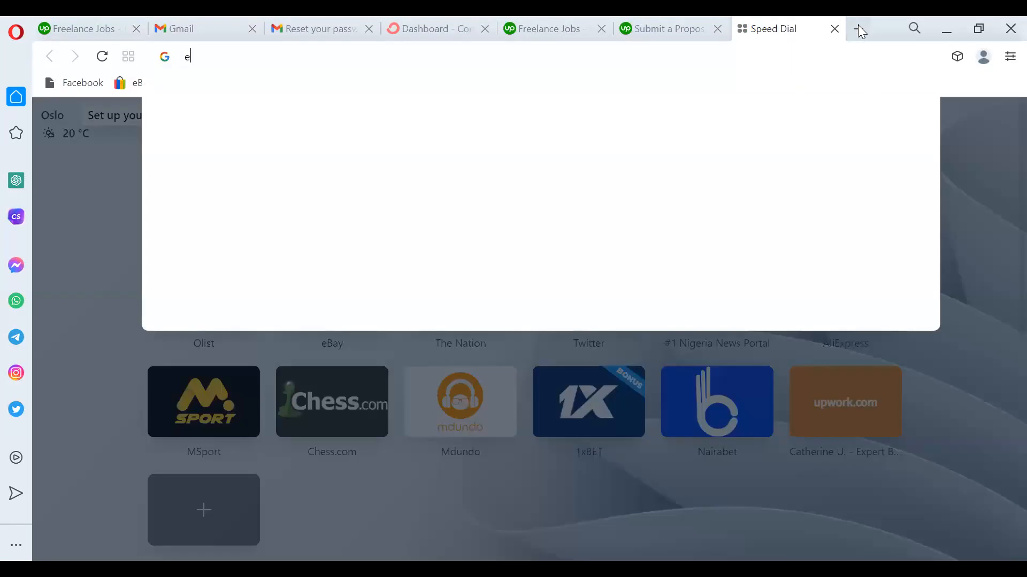
key("BackSpace")
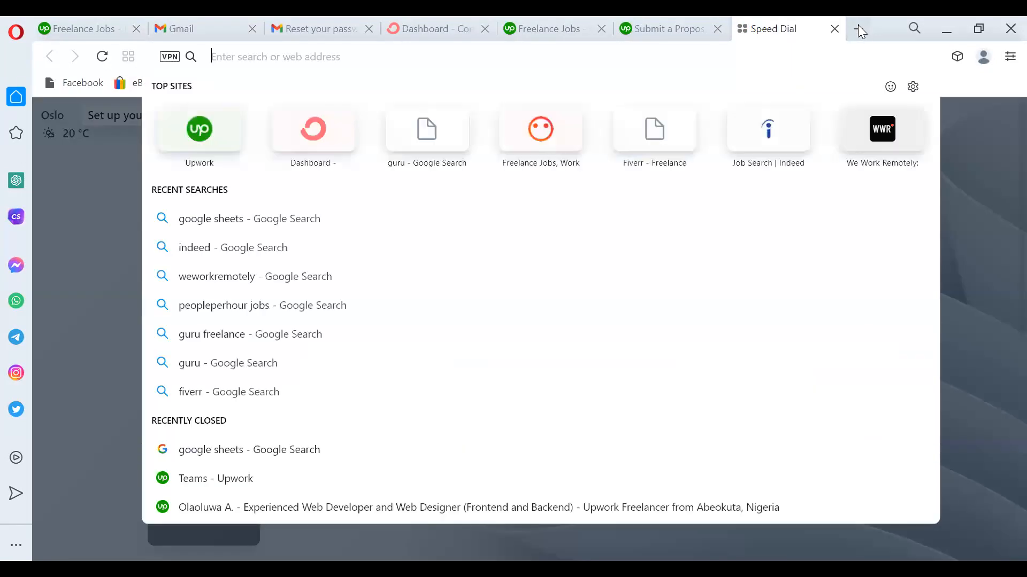
type("we")
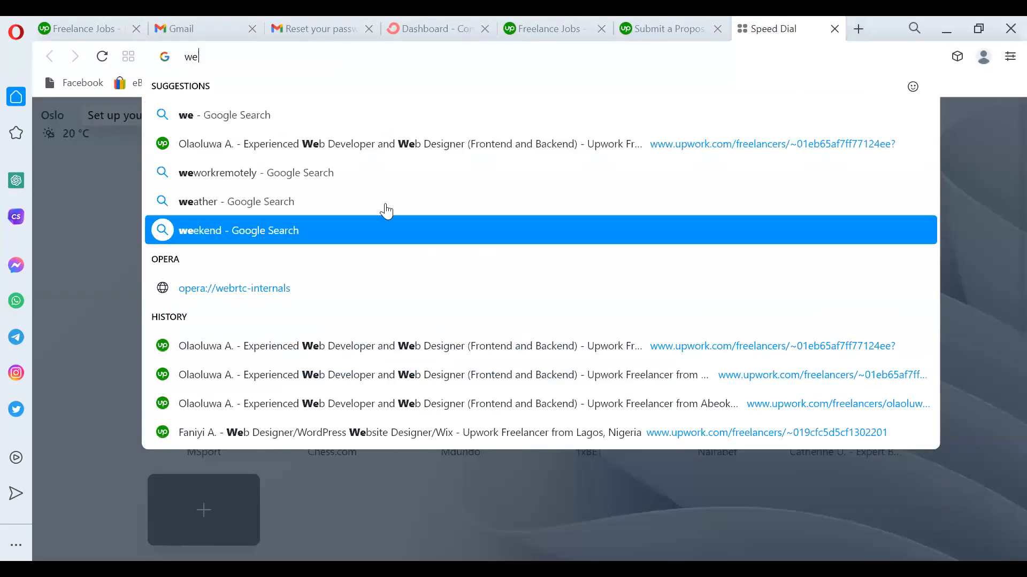
left_click(363, 181)
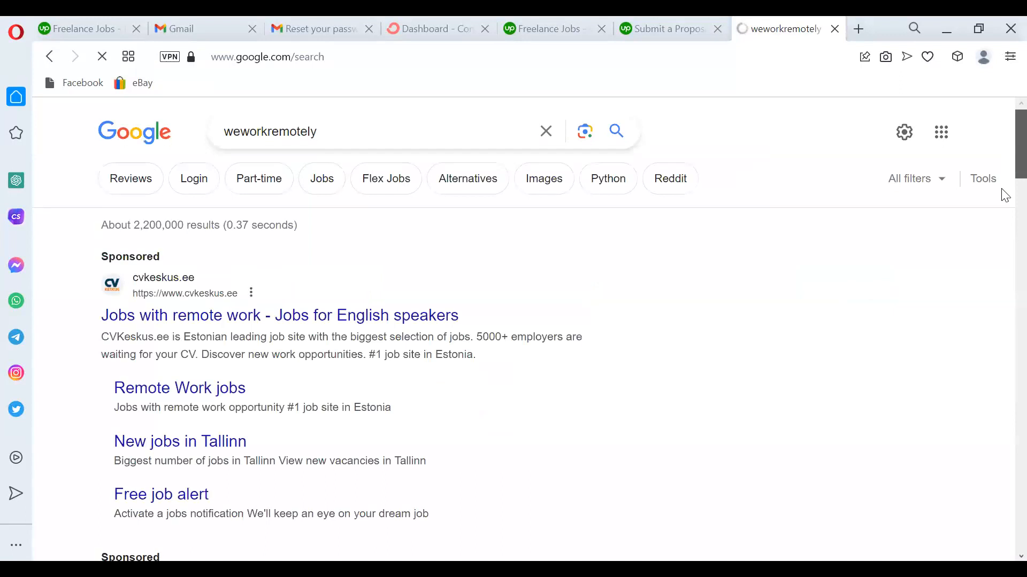
scroll(1004, 193, "down", 6)
scroll(1003, 238, "down", 4)
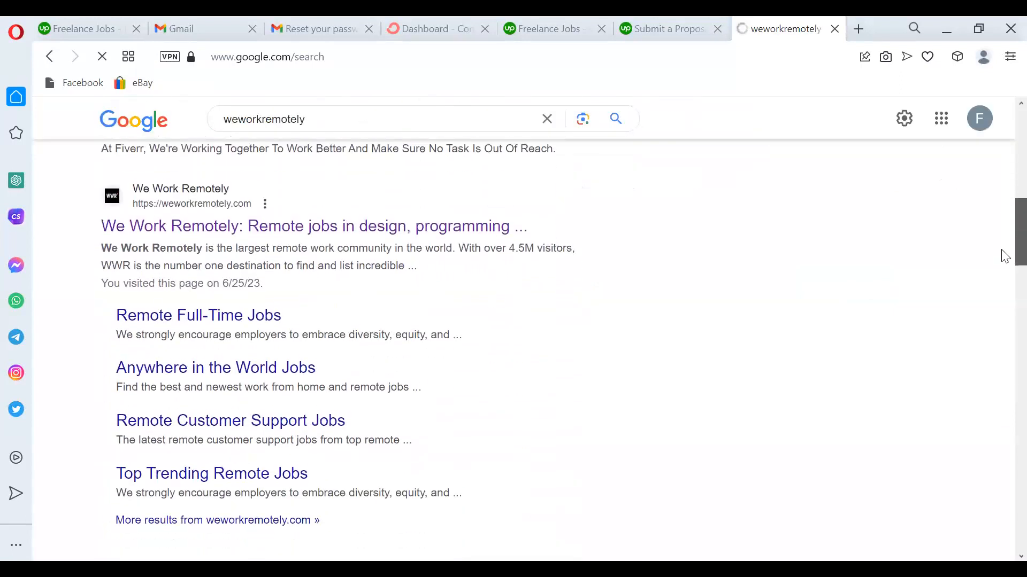
left_click(240, 225)
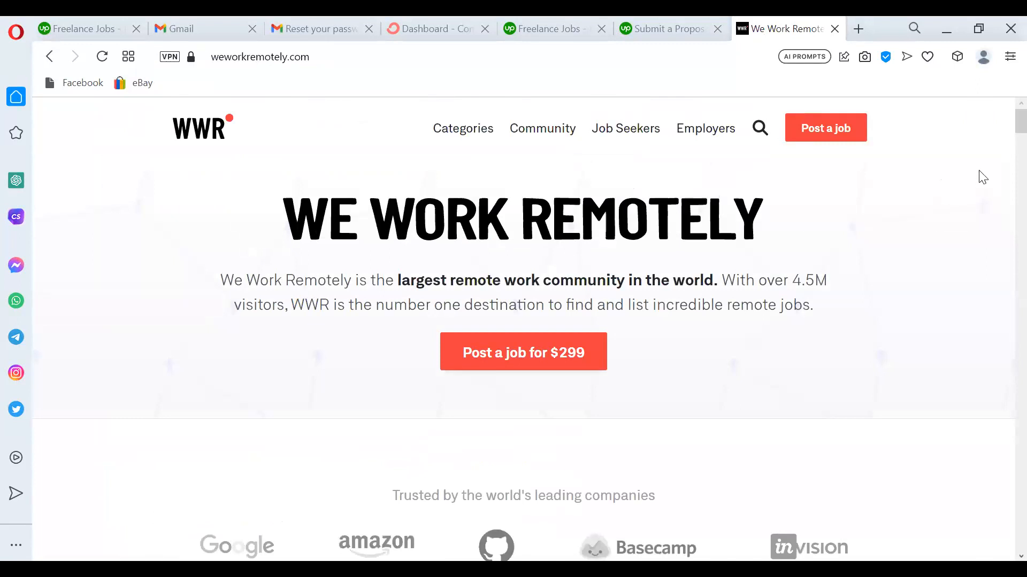
Search 'flexjobs' in a new tab, then go back to the We Work Remotely tab.
left_click(859, 32)
type("fl")
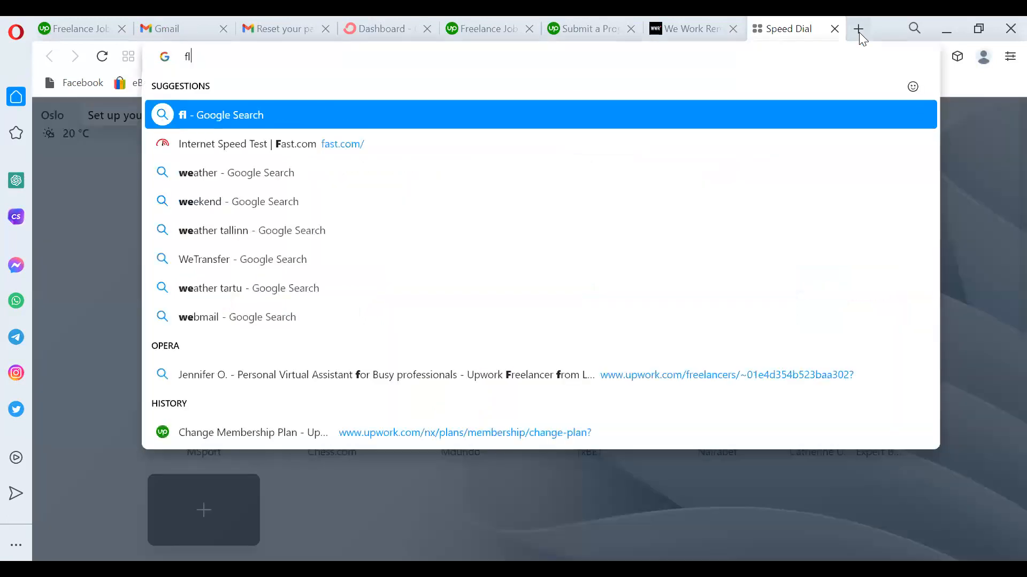
type("exjobs")
key("Return")
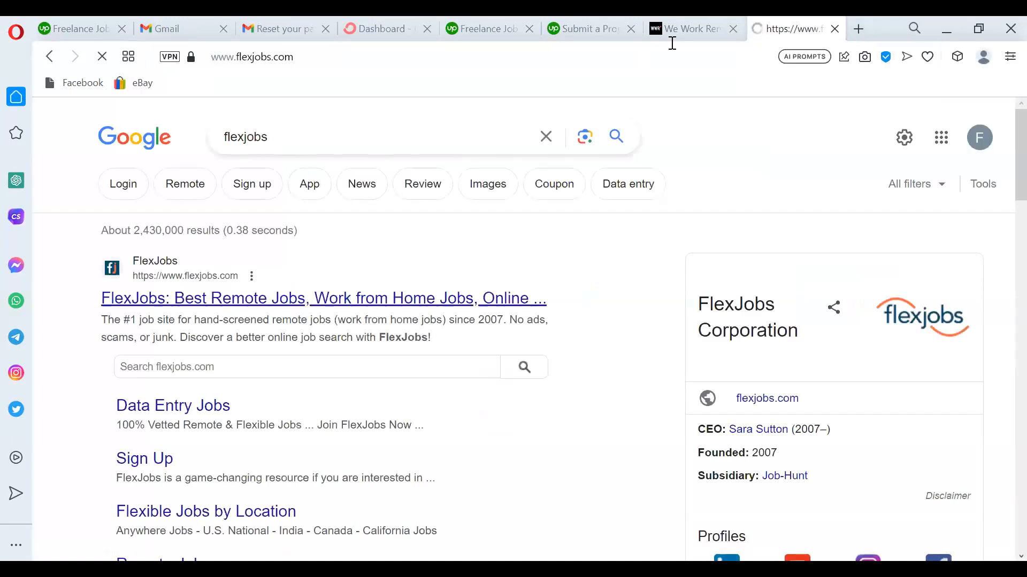
left_click(686, 33)
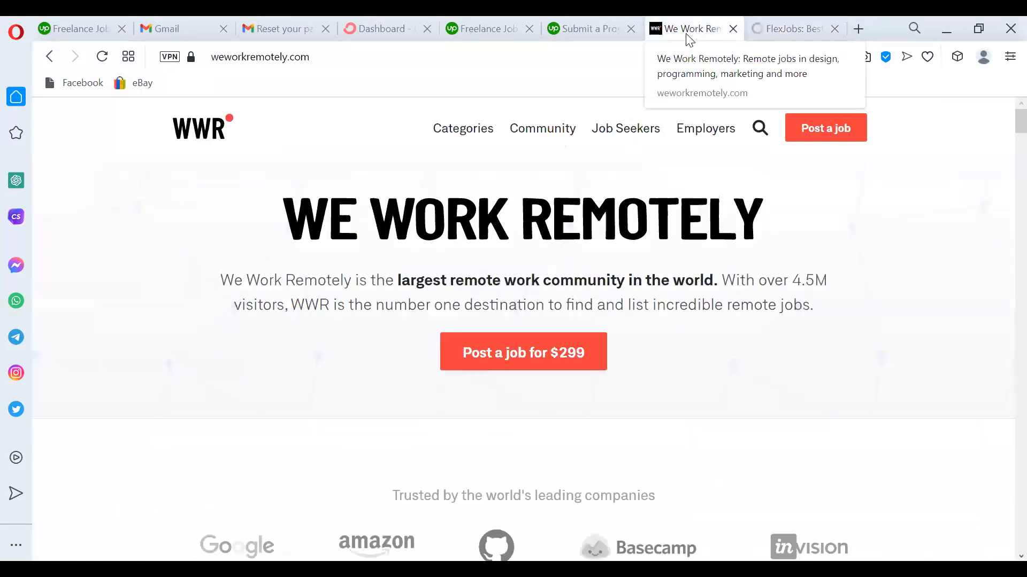
Search 'indeed' in another new tab and return to We Work Remotely.
left_click(859, 29)
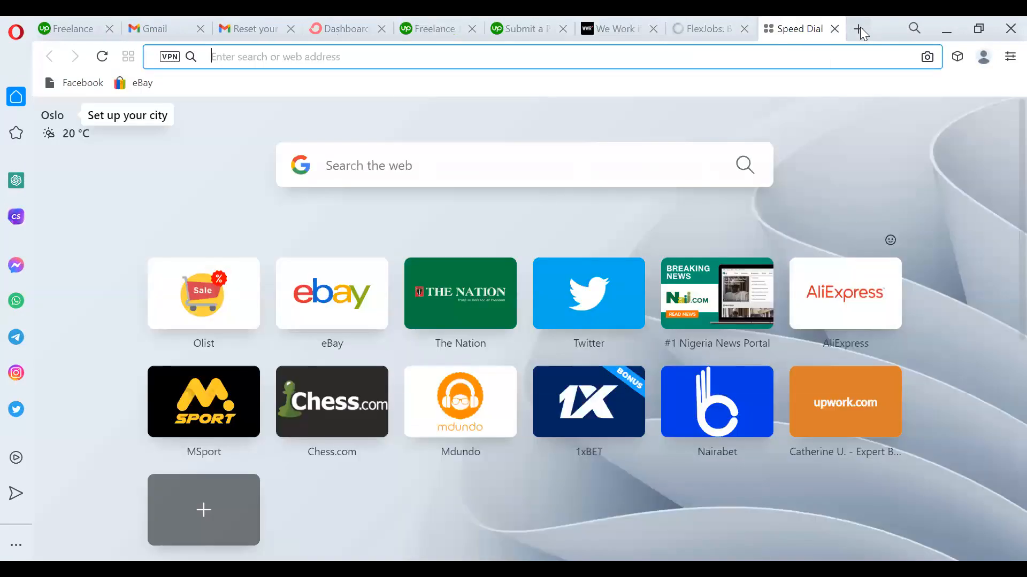
type("i")
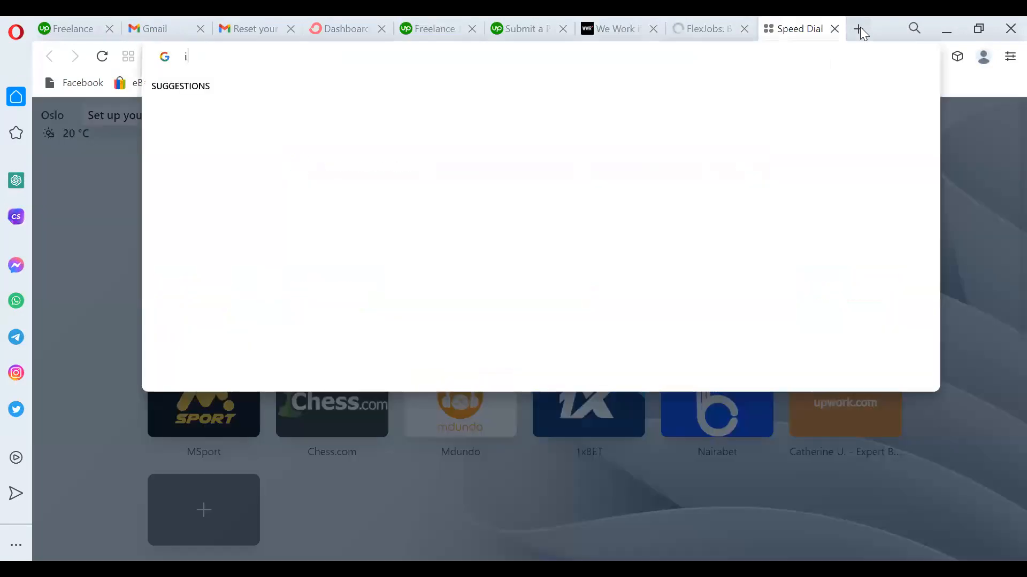
type("ndeed")
key("Return")
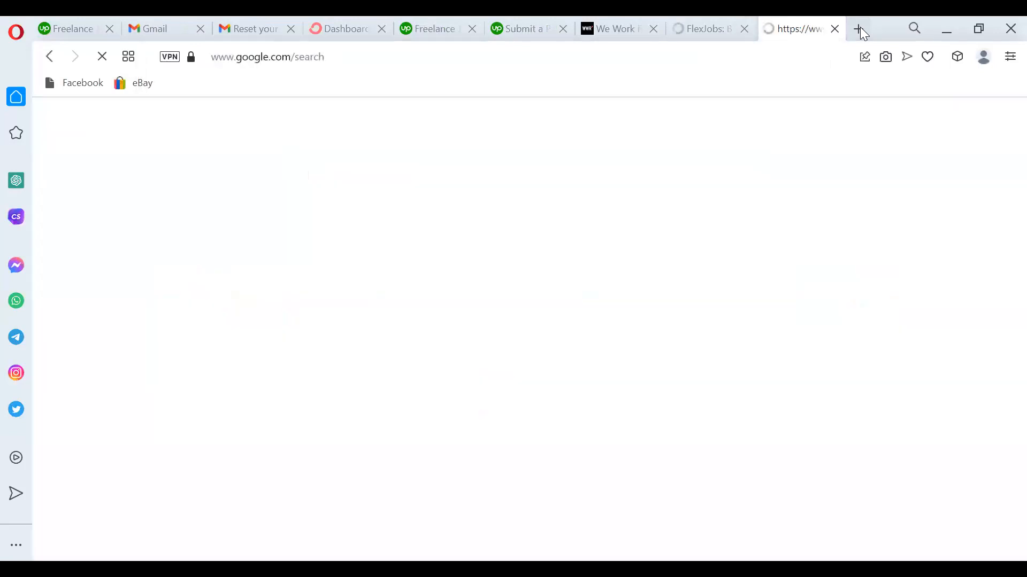
left_click(608, 29)
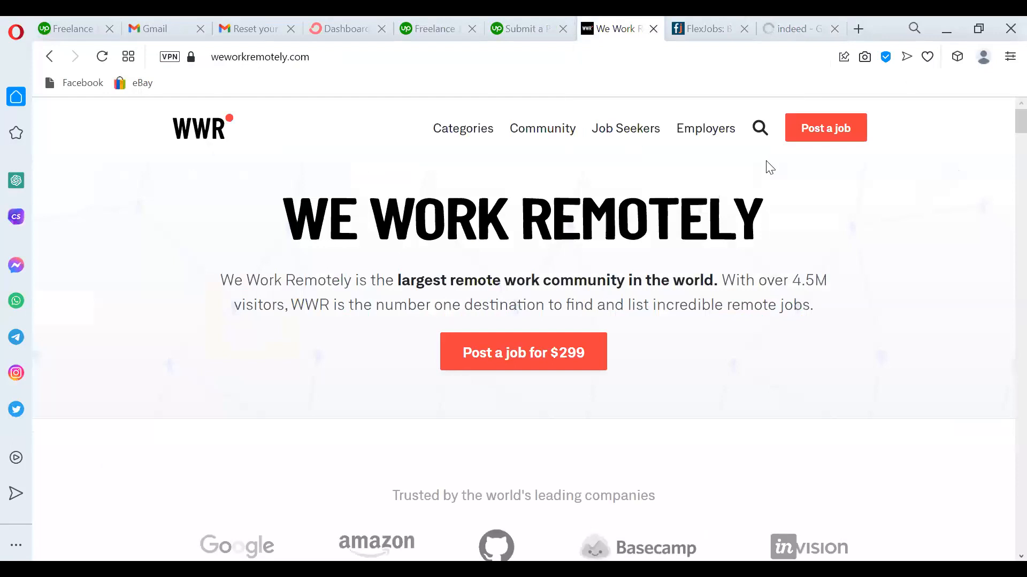
Scroll through the We Work Remotely listings past Product Jobs, then open a blank Speed Dial tab.
scroll(1004, 182, "down", 10)
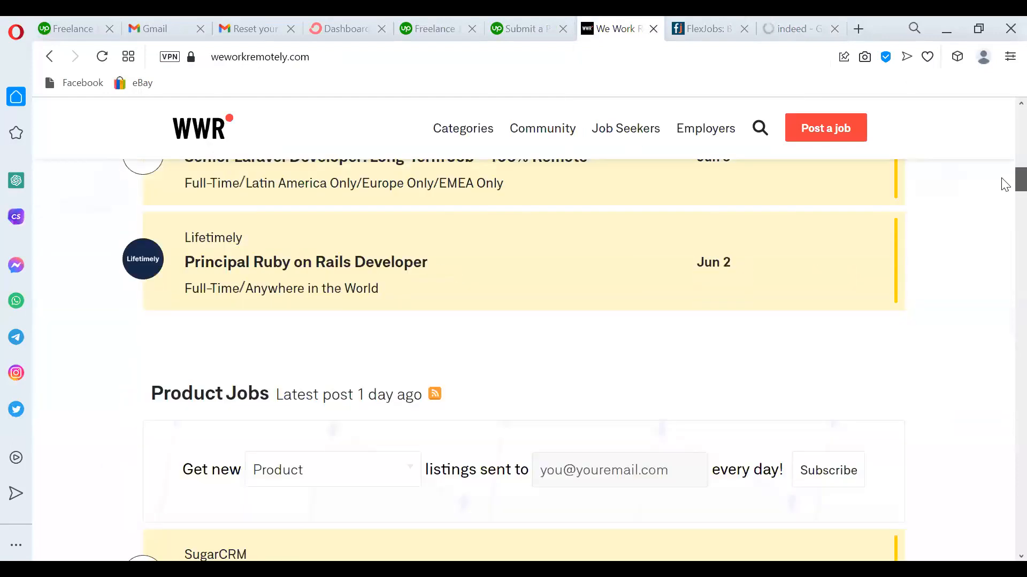
scroll(1005, 181, "up", 5)
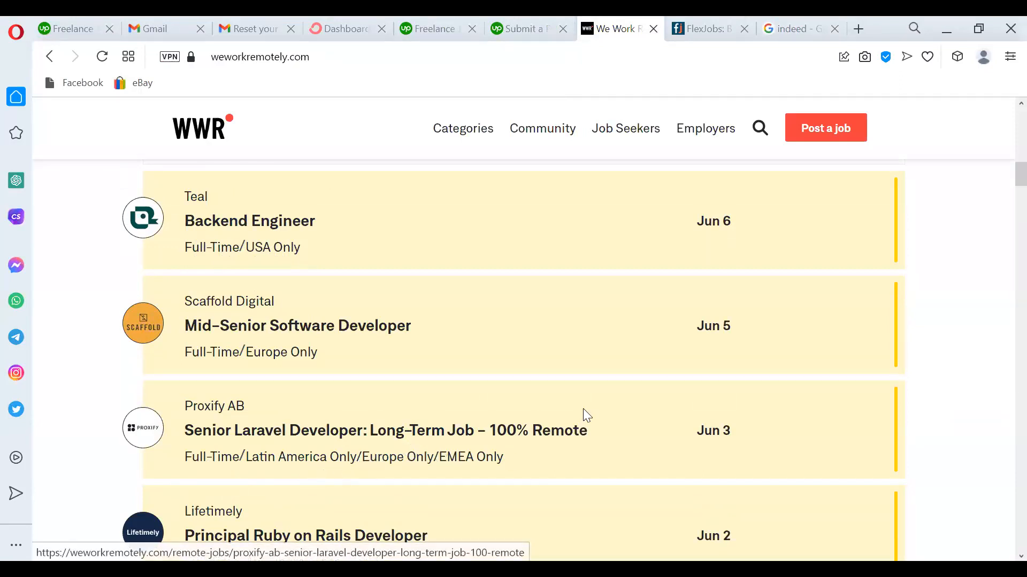
scroll(1003, 179, "down", 5)
scroll(1005, 179, "up", 2)
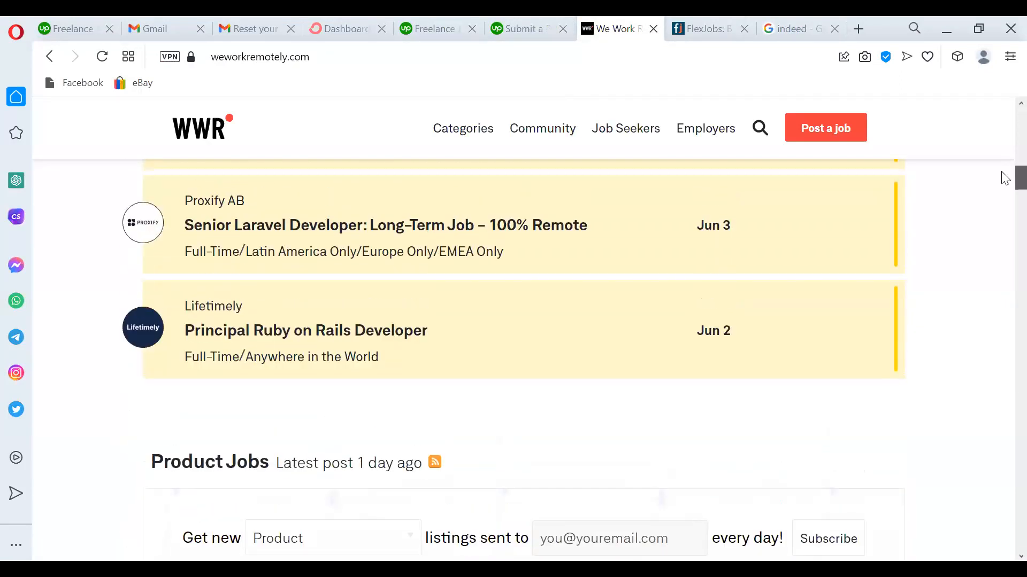
scroll(1002, 176, "up", 1)
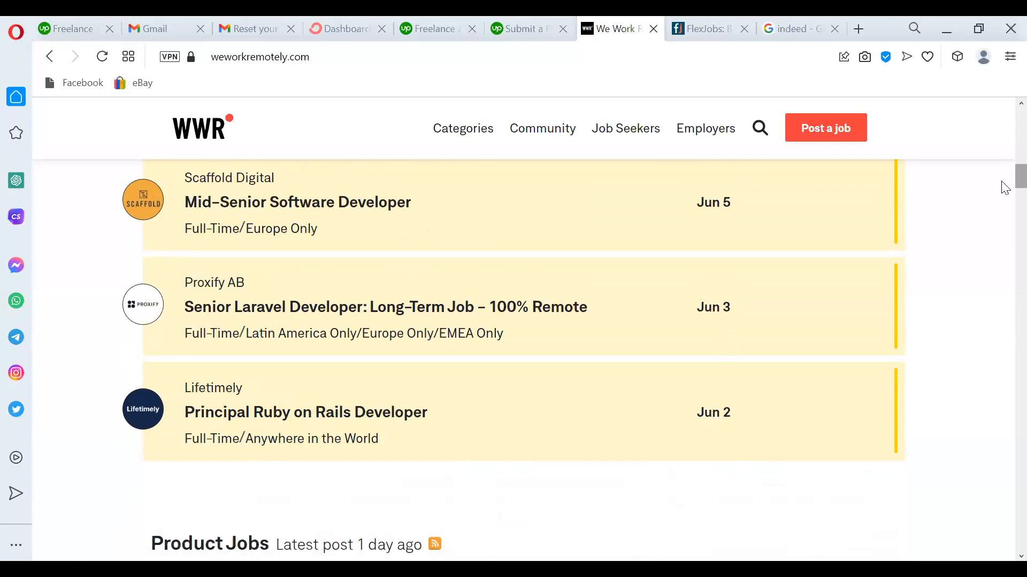
scroll(1003, 188, "down", 5)
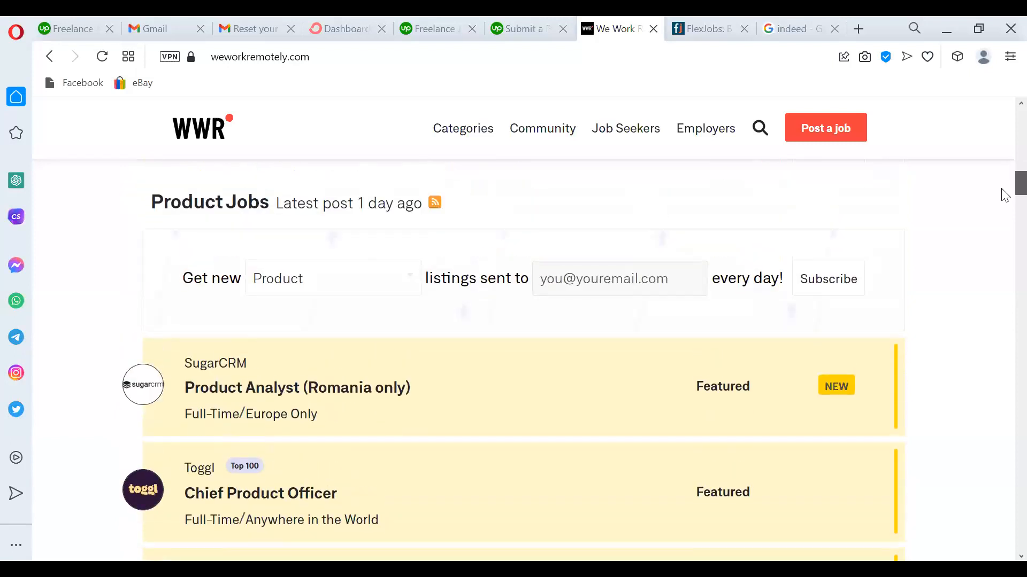
scroll(1005, 195, "down", 8)
scroll(1005, 197, "up", 2)
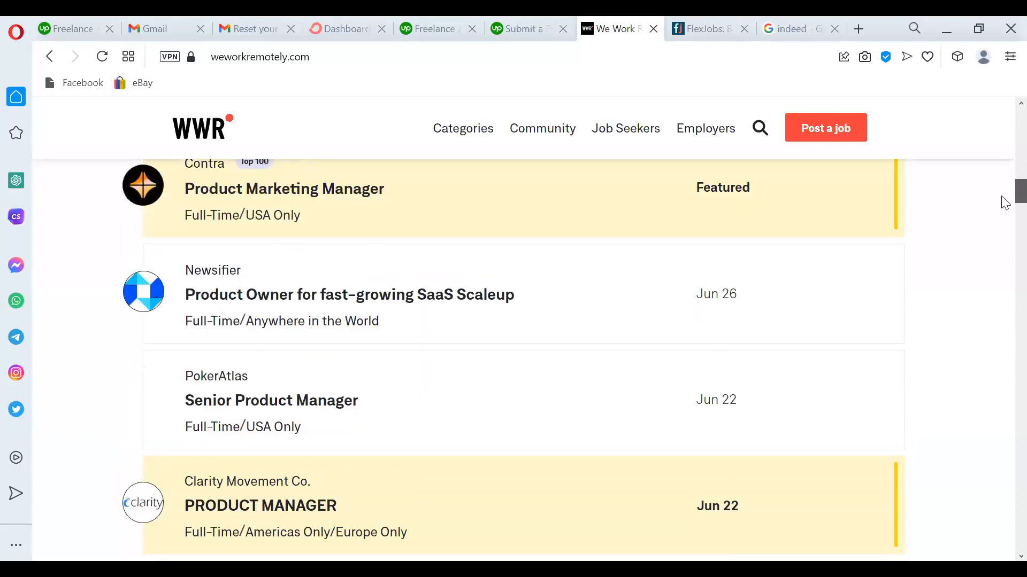
left_click_drag(1002, 197, 1001, 195)
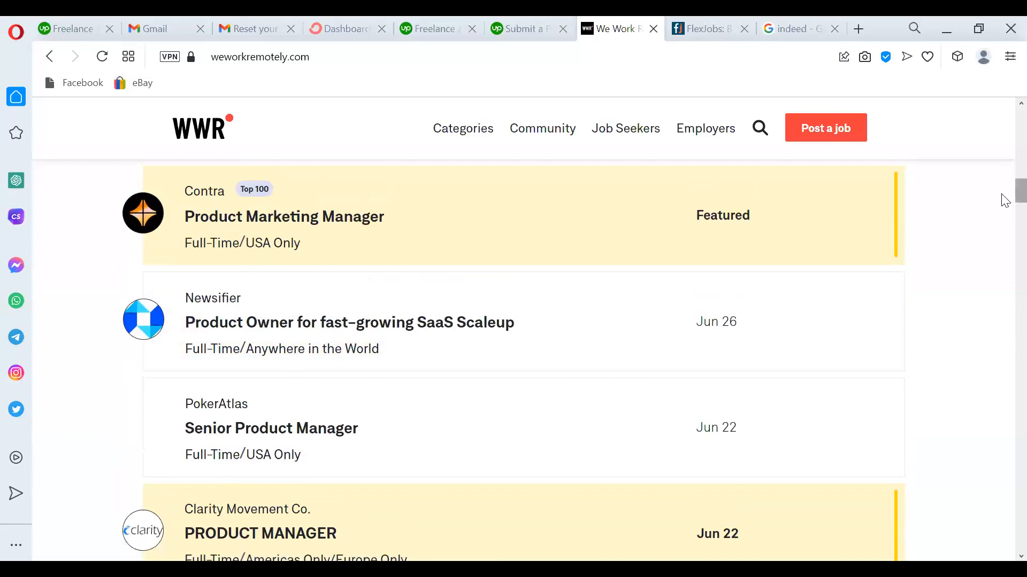
scroll(1003, 199, "up", 3)
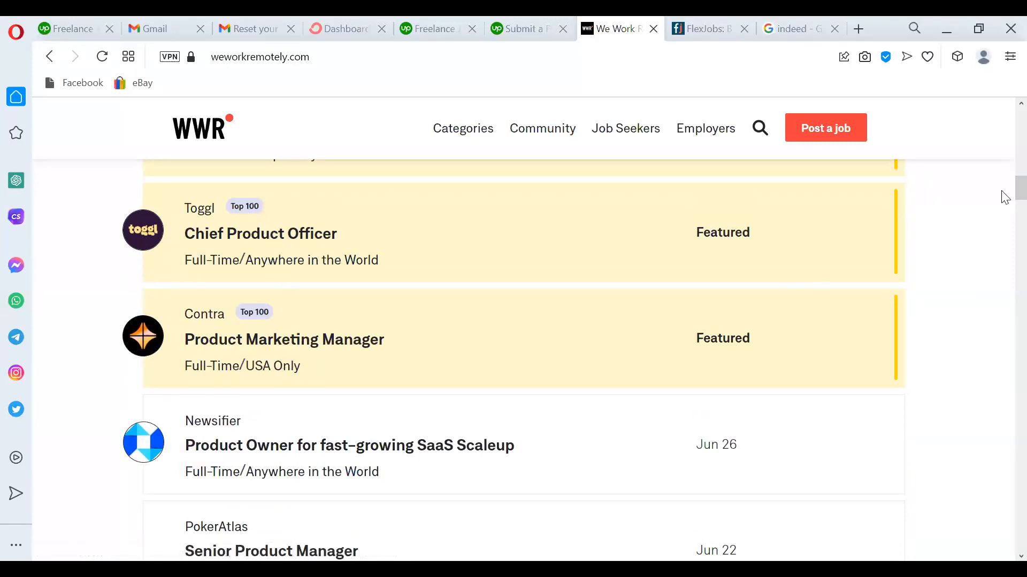
scroll(1005, 244, "down", 5)
scroll(1006, 244, "down", 5)
scroll(1006, 249, "up", 1)
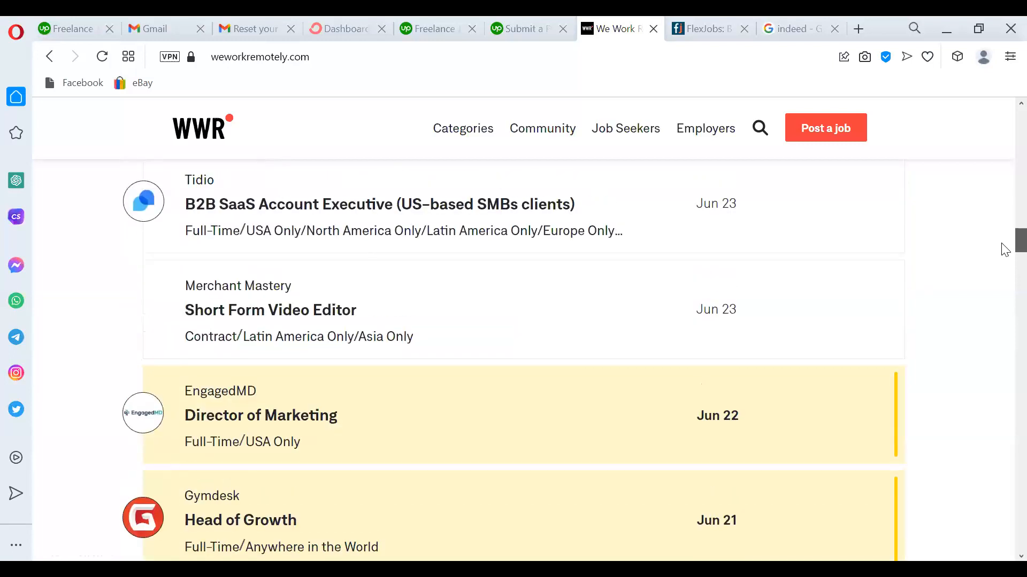
scroll(1005, 250, "up", 1)
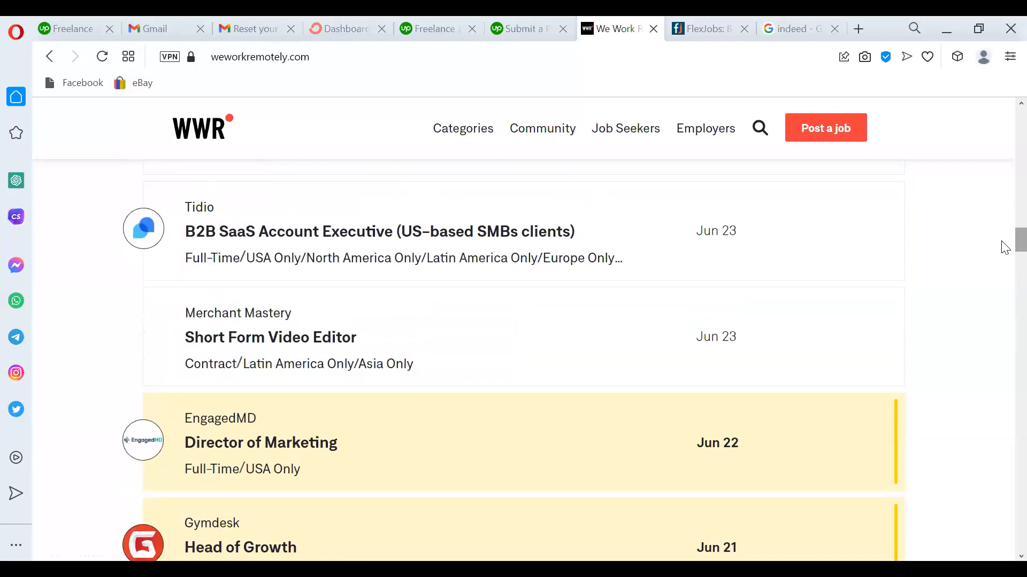
left_click(859, 27)
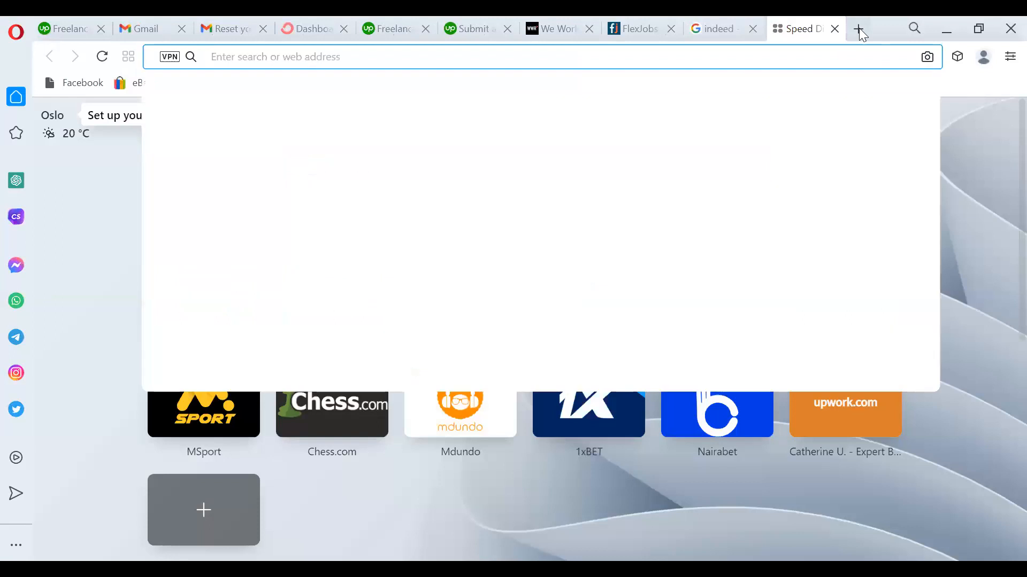
Search Google for remotive and open the Remotive homepage to browse its featured remote jobs.
type("remotive")
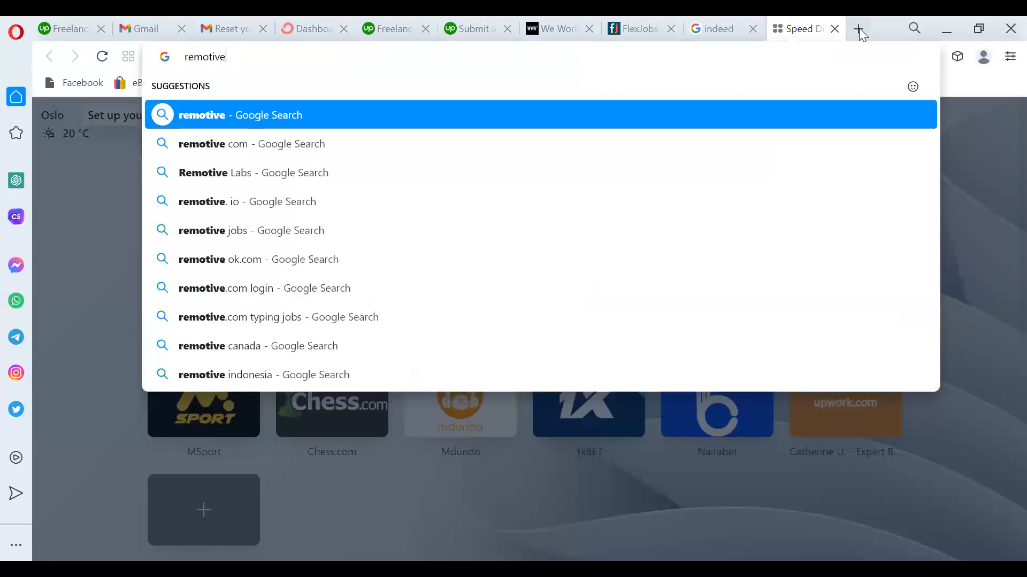
key("Return")
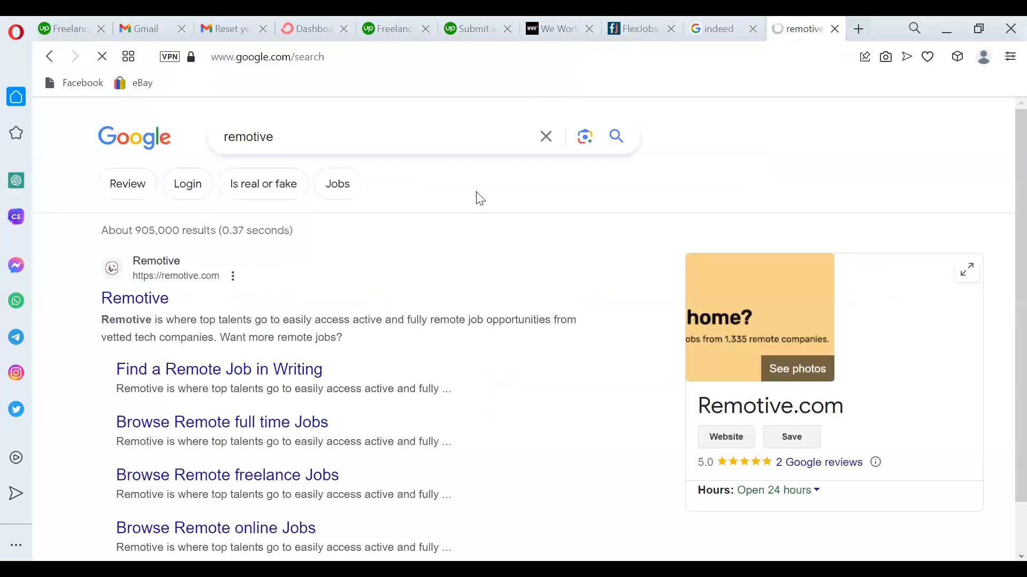
left_click(149, 300)
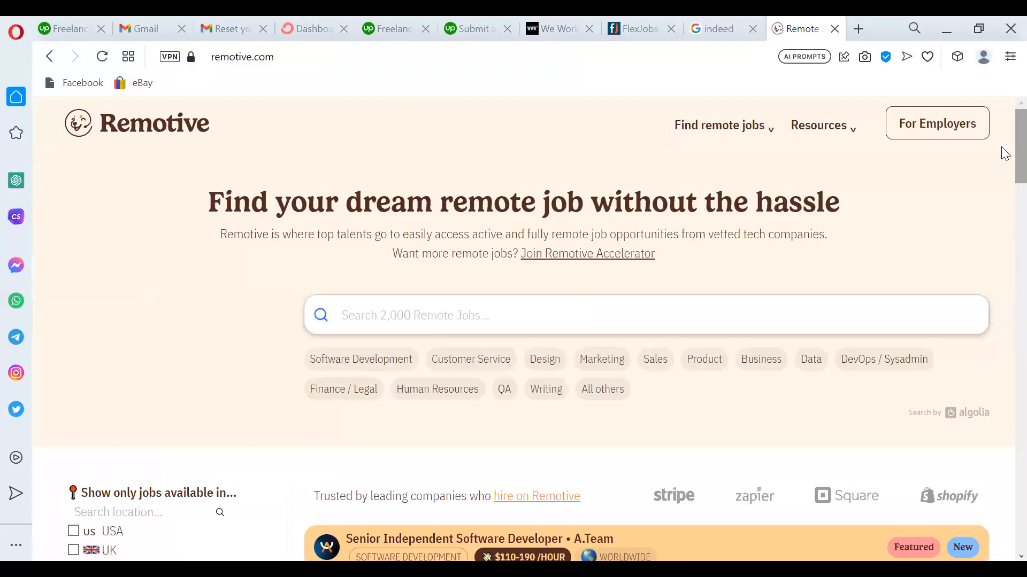
scroll(1005, 168, "down", 1)
scroll(1001, 179, "down", 5)
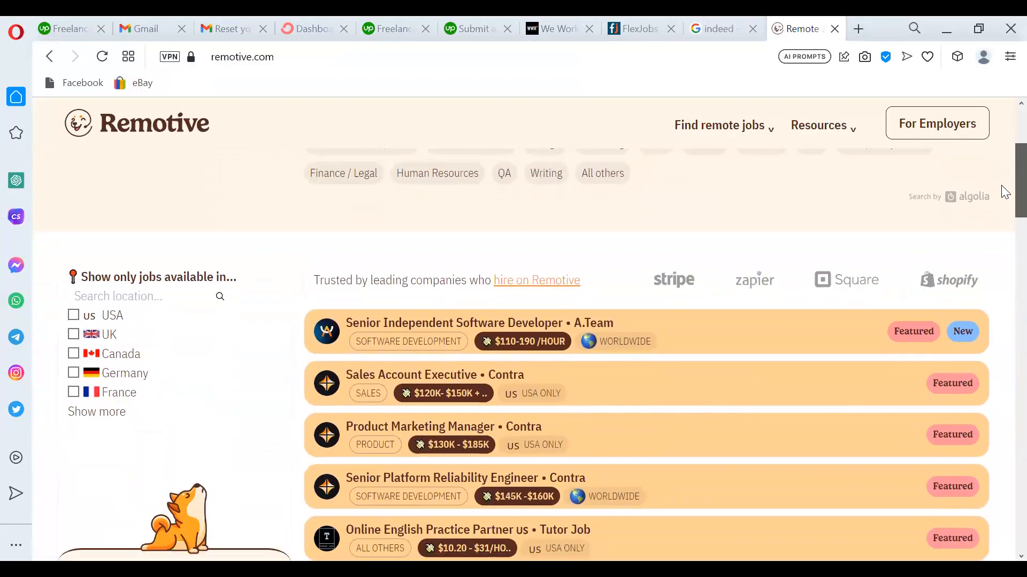
mouse_move(455, 371)
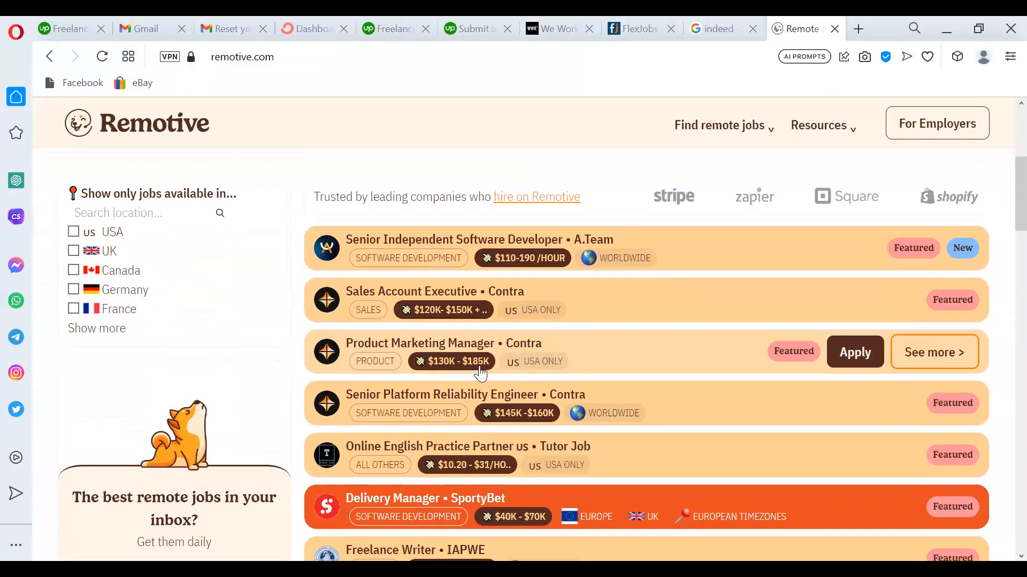
mouse_move(484, 409)
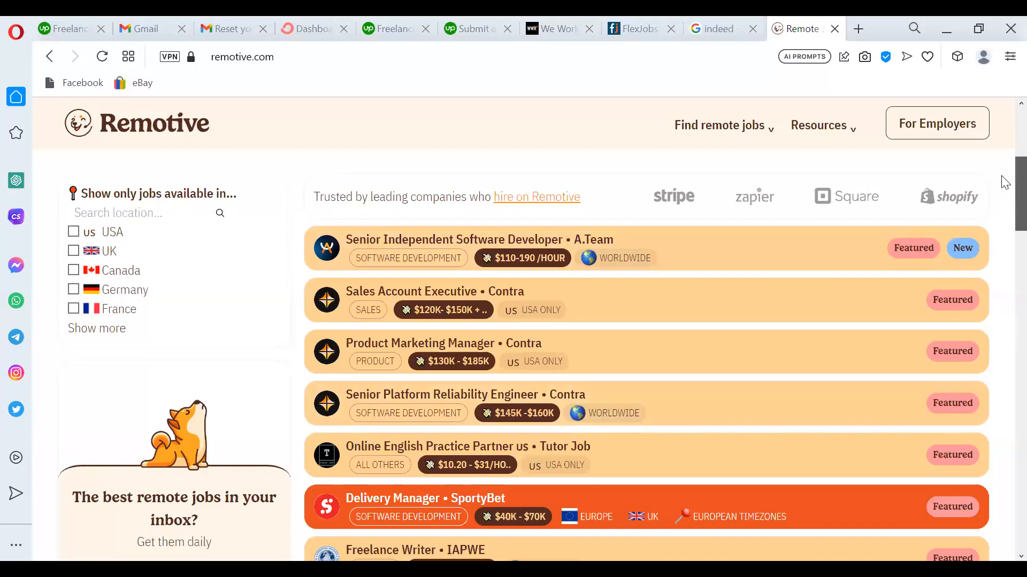
scroll(1004, 182, "up", 3)
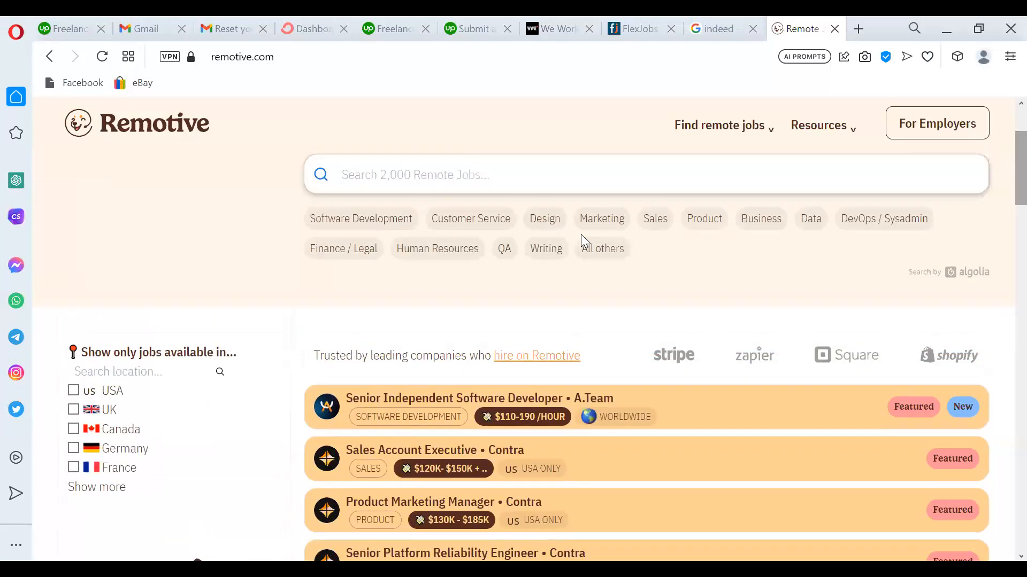
Filter Remotive to Customer Service jobs and open the Gas Express LLC Administrative Assistant posting.
left_click(469, 219)
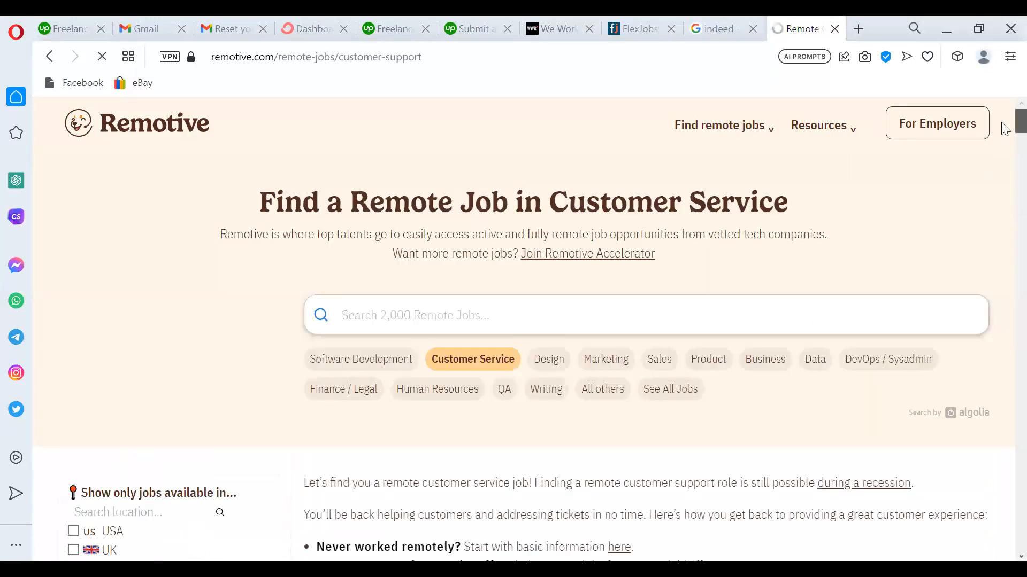
scroll(1004, 130, "down", 8)
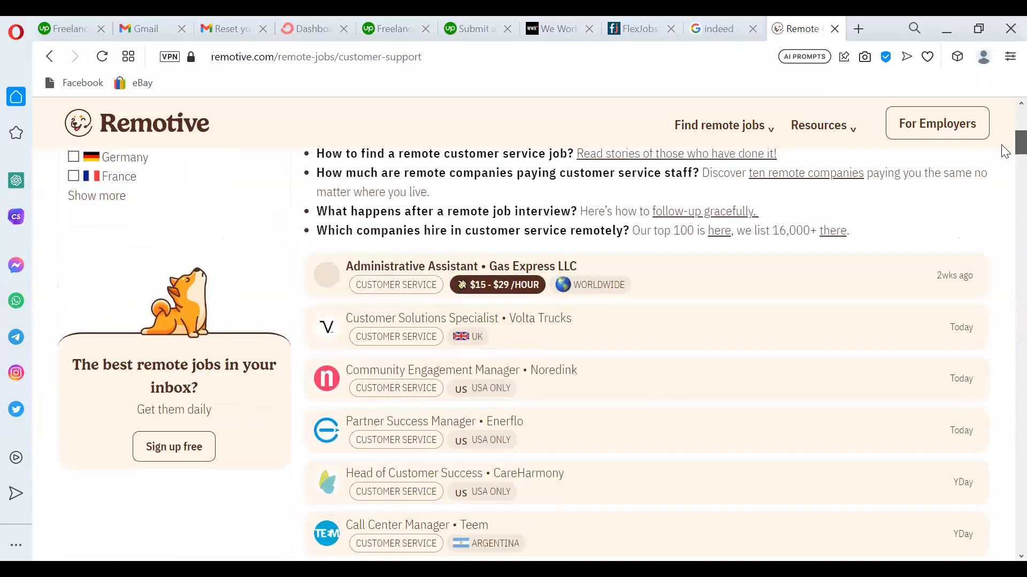
scroll(1005, 152, "down", 1)
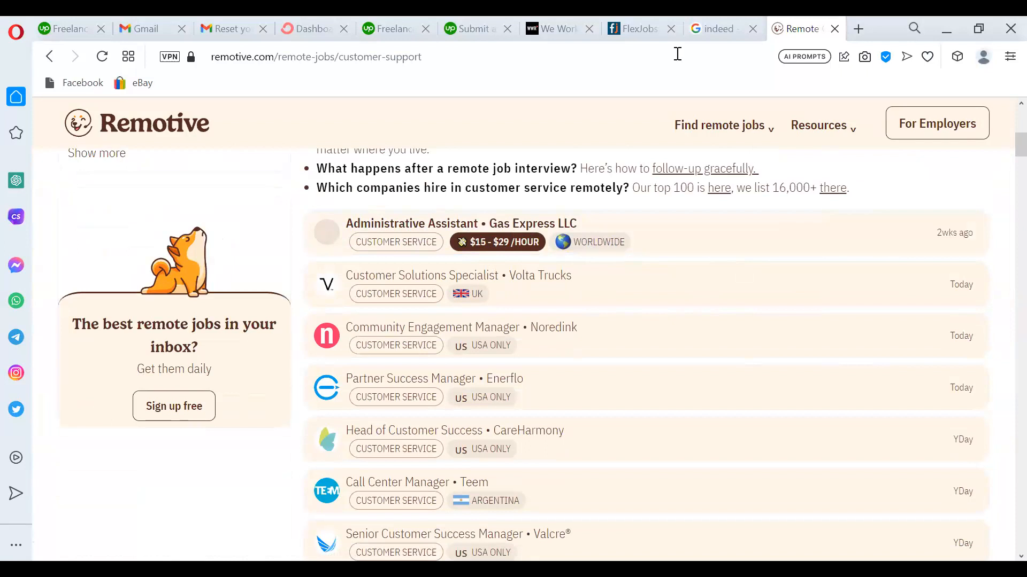
left_click(563, 30)
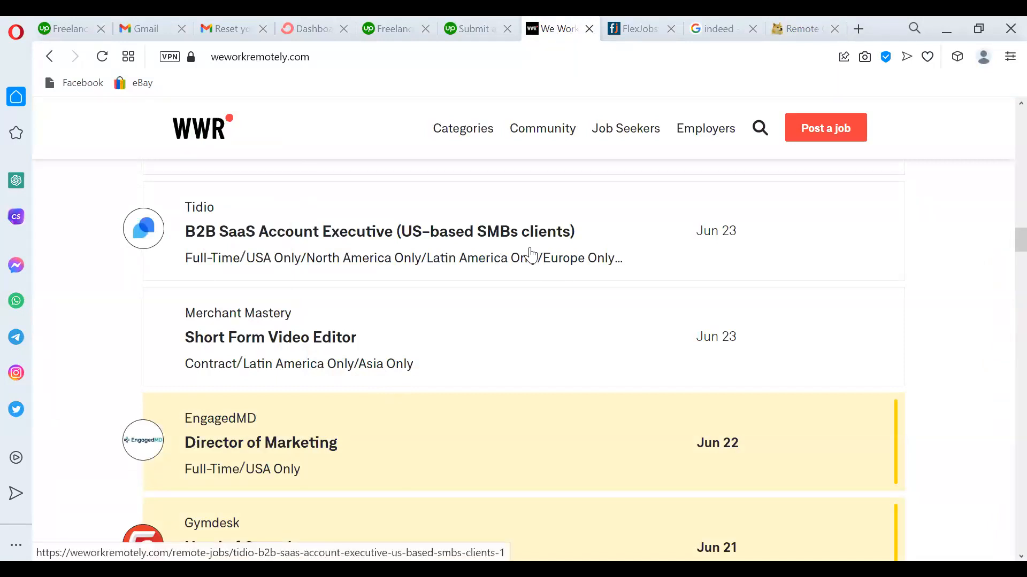
left_click(795, 25)
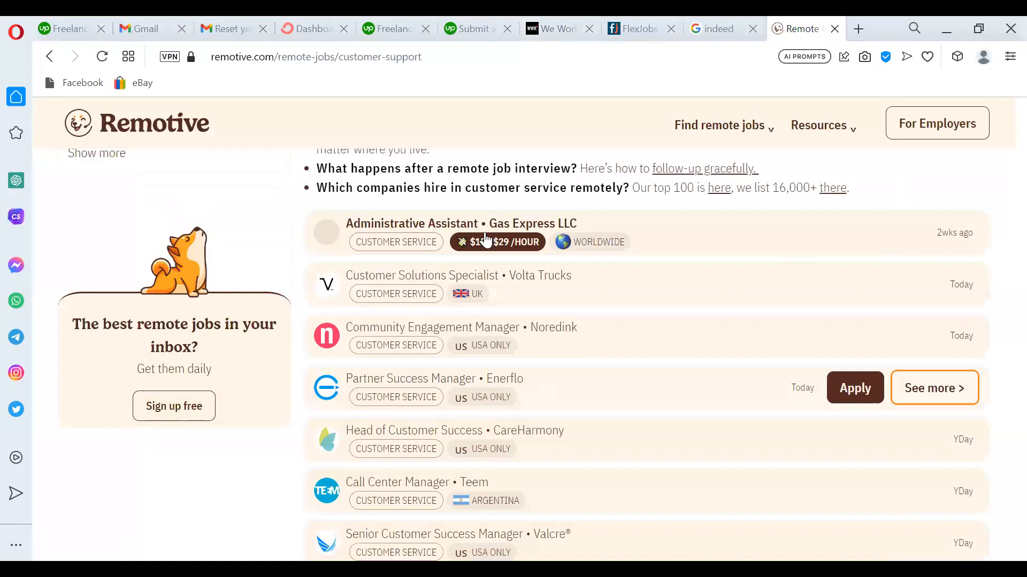
left_click(468, 227)
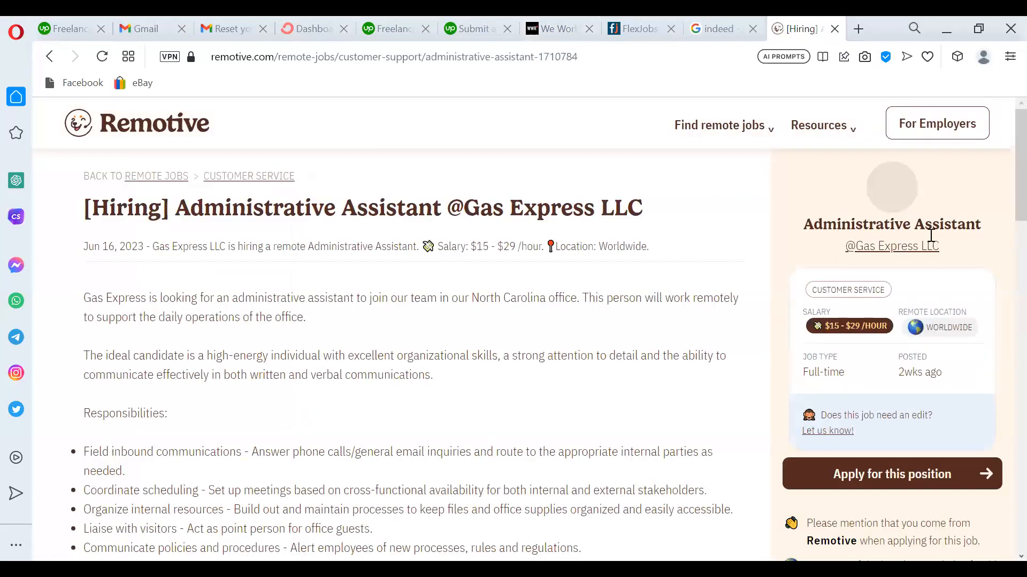
Scroll through the Gas Express LLC job description, then open a new blank tab.
mouse_move(1005, 208)
left_mouse_down()
mouse_move(1005, 409)
mouse_move(1004, 196)
left_mouse_up()
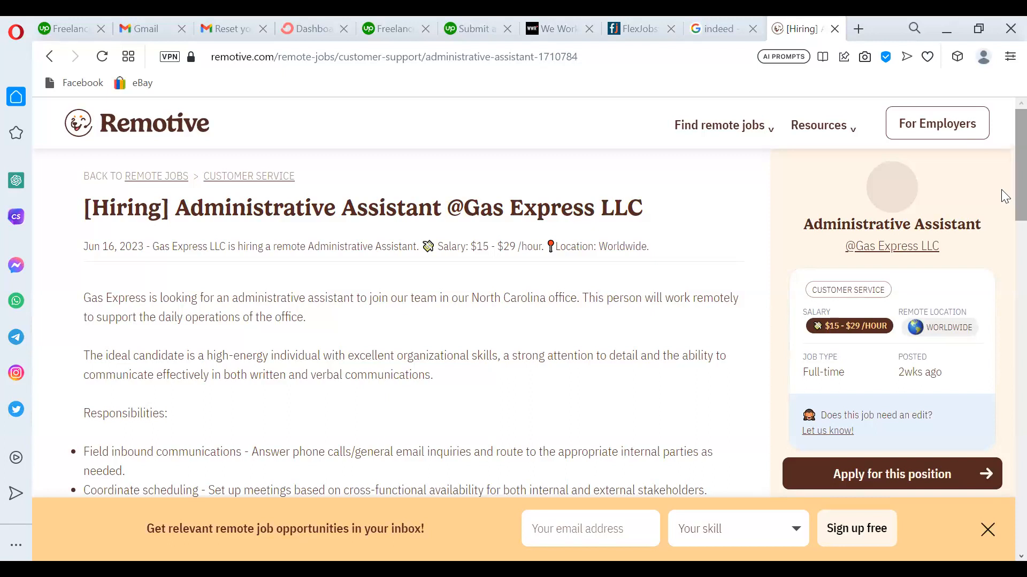
left_click(860, 30)
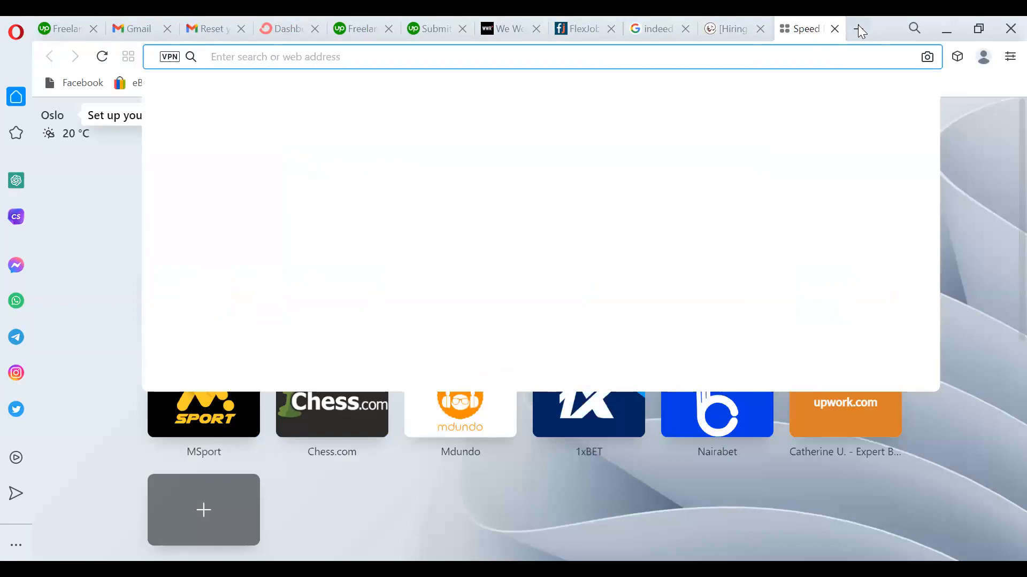
Search Google for 'google doc' and go through the Google Docs editor page to the Docs start page.
type("google doc")
key("Return")
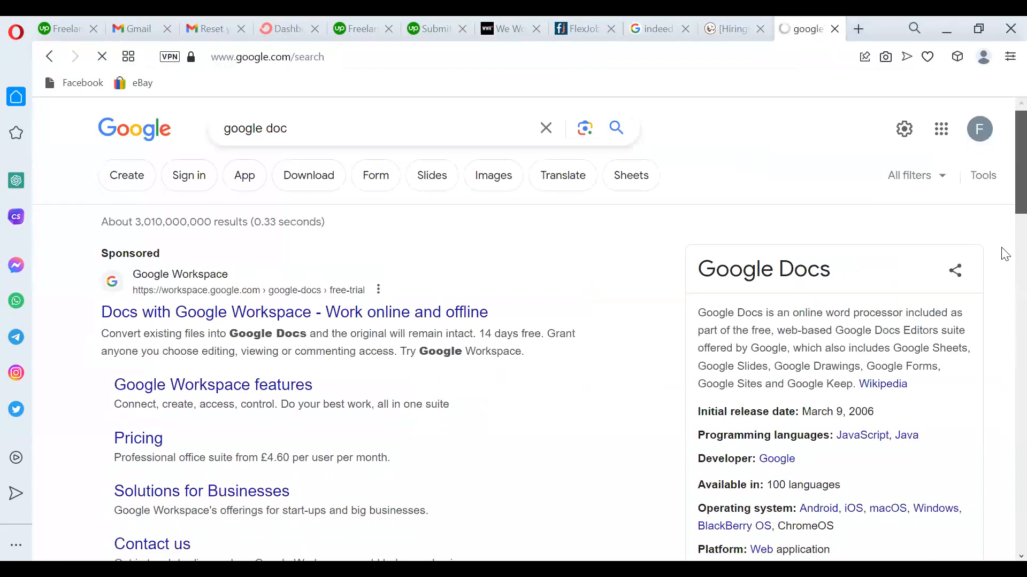
scroll(673, 300, "down", 5)
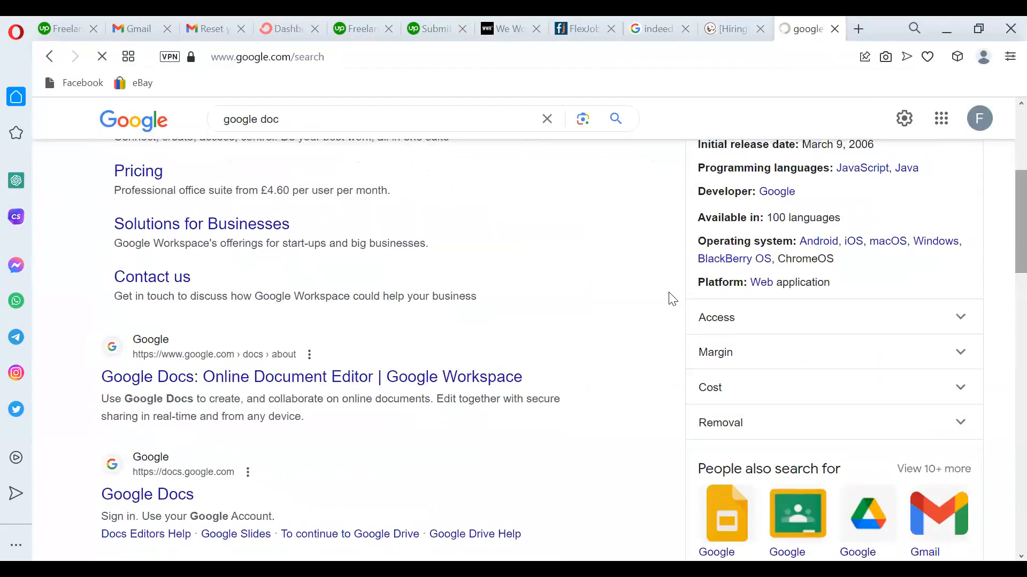
left_click(208, 381)
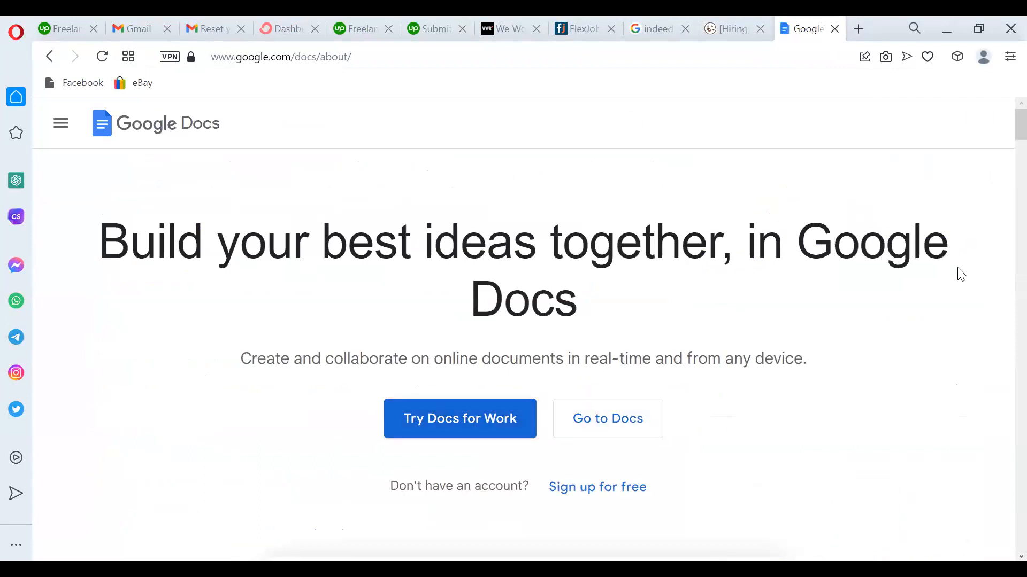
scroll(1005, 143, "down", 2)
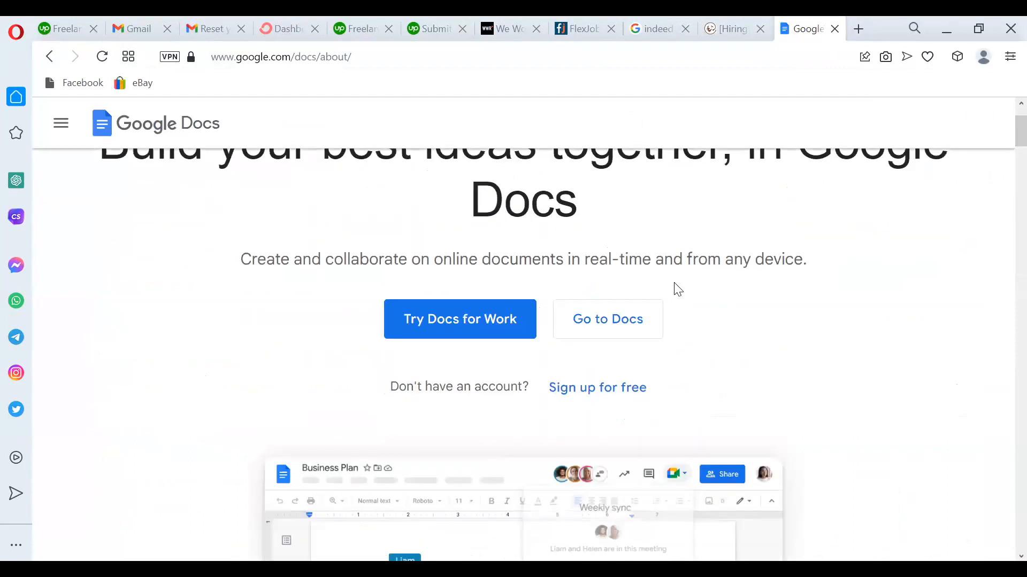
left_click(636, 314)
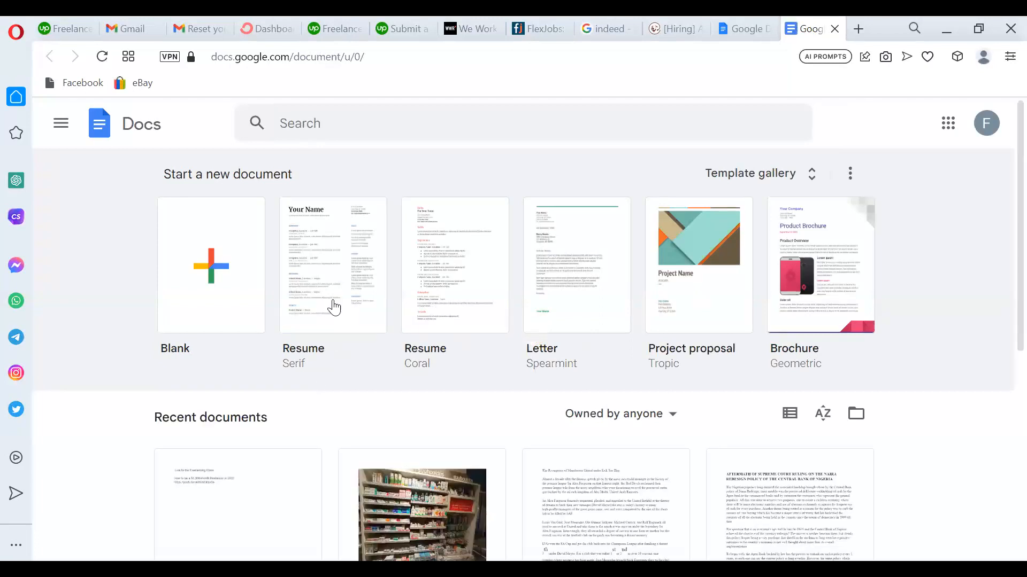
Create a new document from the Resume Spearmint template in the Template gallery.
left_click(814, 175)
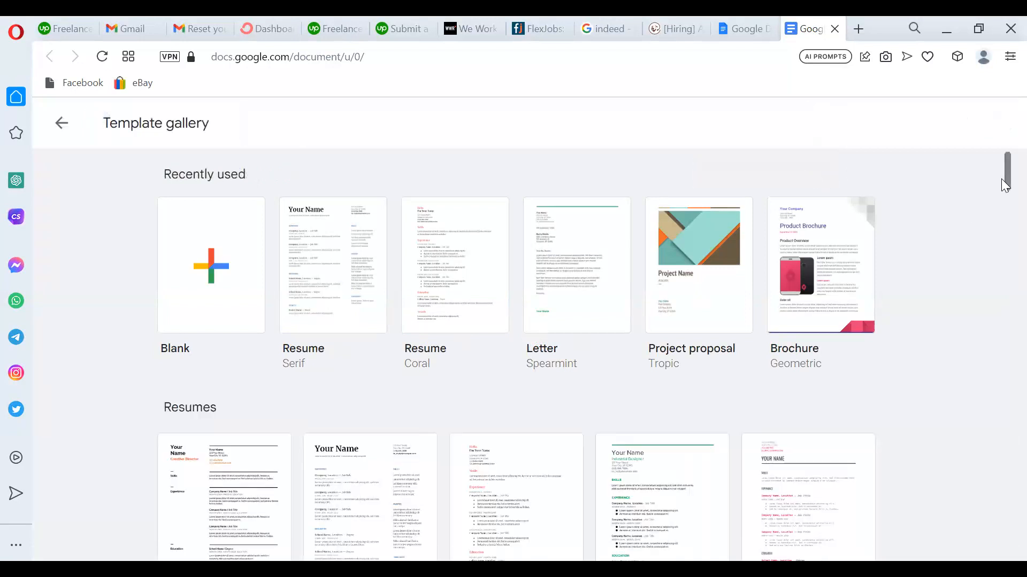
left_click_drag(1005, 184, 1004, 202)
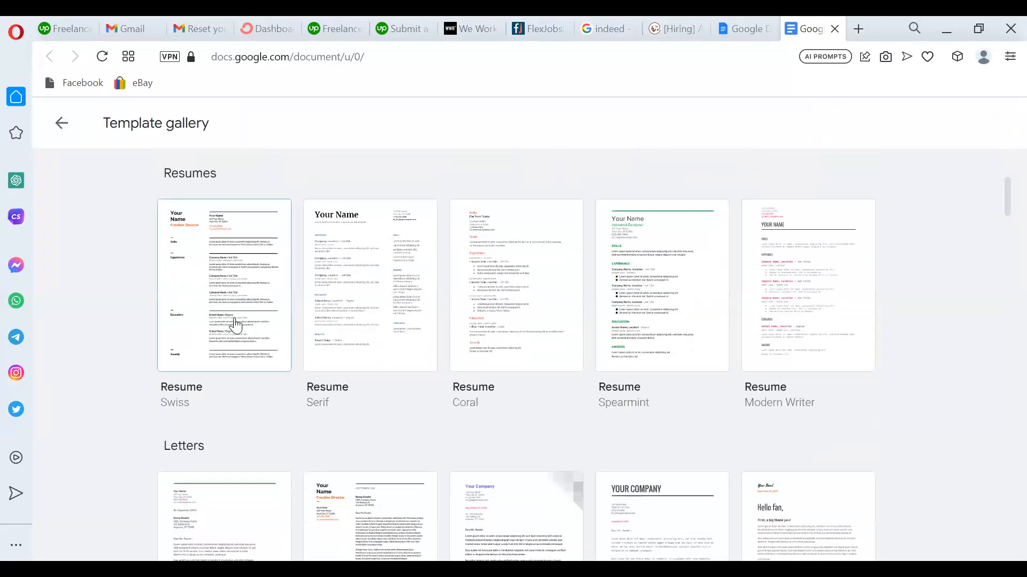
mouse_move(1004, 199)
left_mouse_down()
mouse_move(1005, 257)
mouse_move(1001, 184)
left_mouse_up()
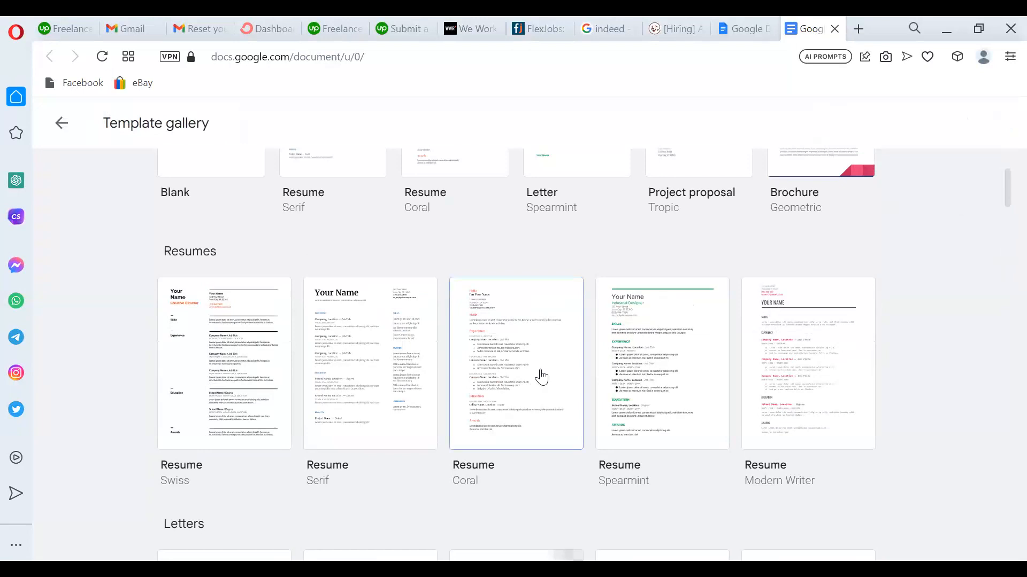
left_click(662, 364)
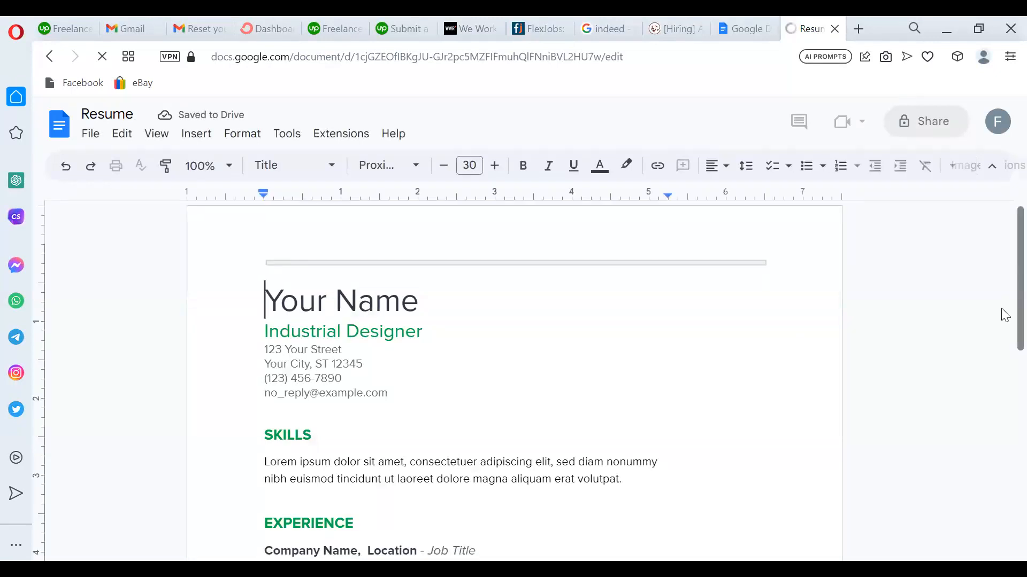
Scroll through the Spearmint resume, place the cursor after the name heading, and open a new tab.
scroll(1005, 348, "down", 3)
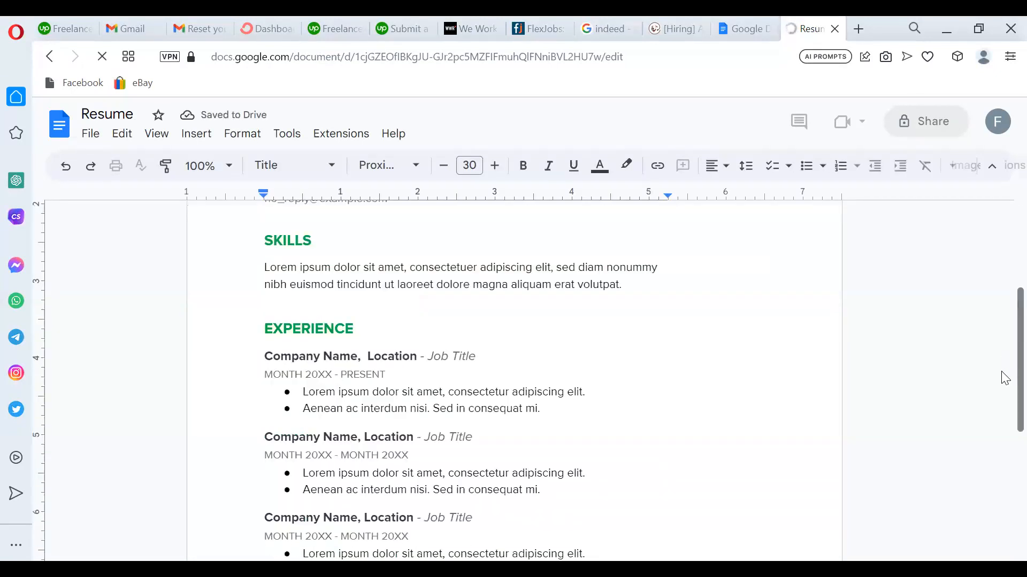
scroll(1004, 379, "down", 1)
scroll(1002, 417, "down", 1)
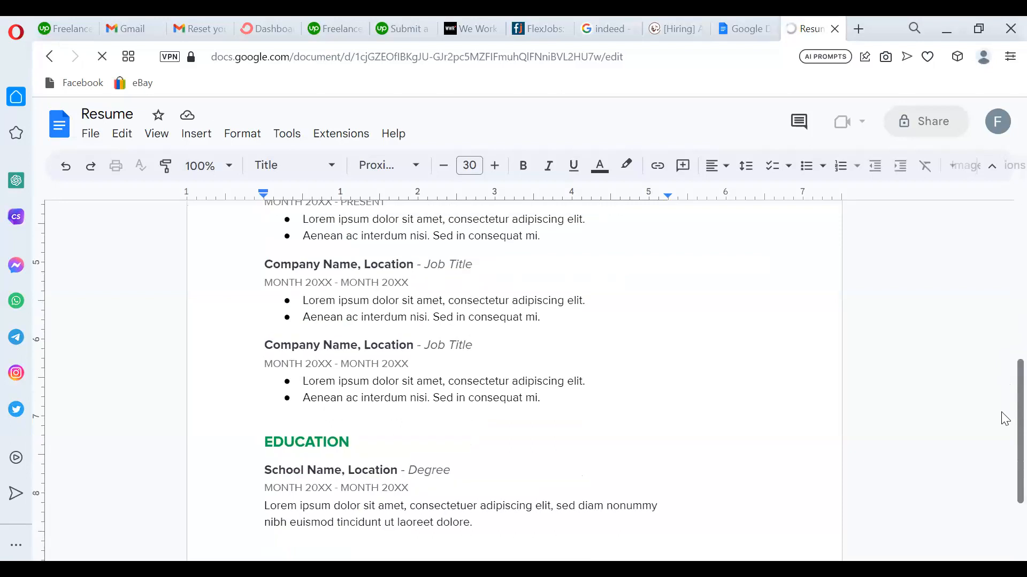
scroll(1001, 273, "up", 6)
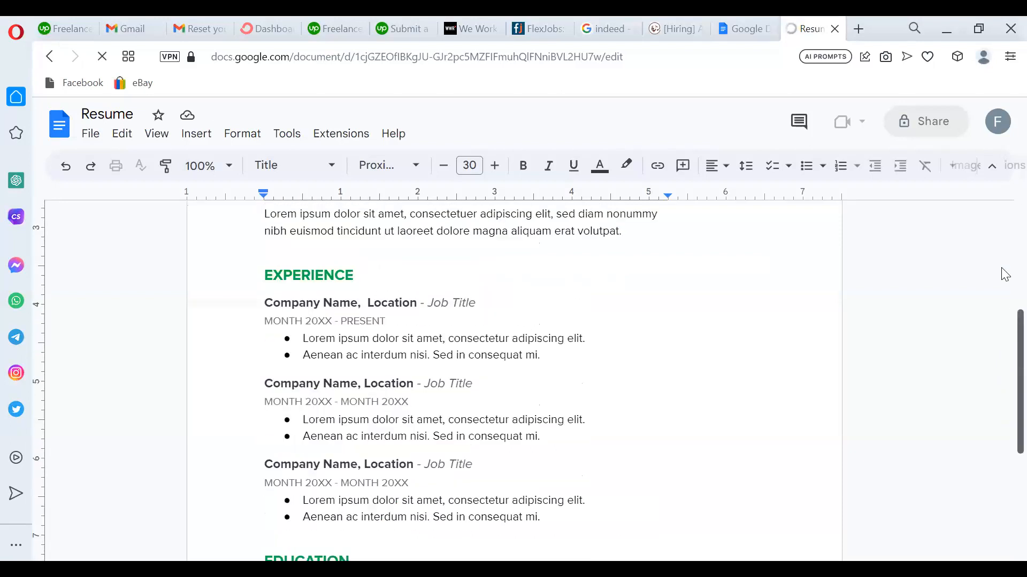
left_click(420, 280)
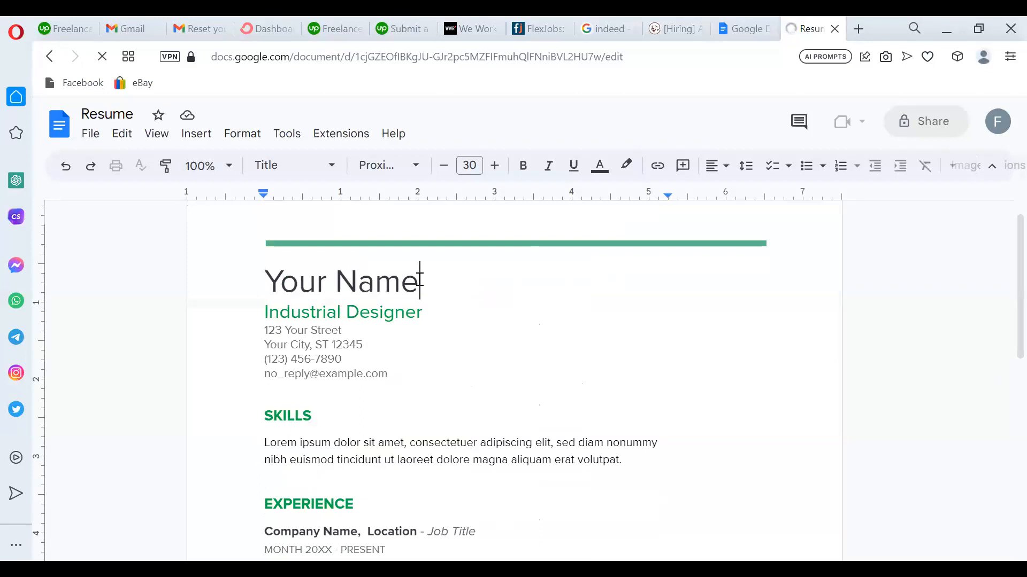
left_click(859, 29)
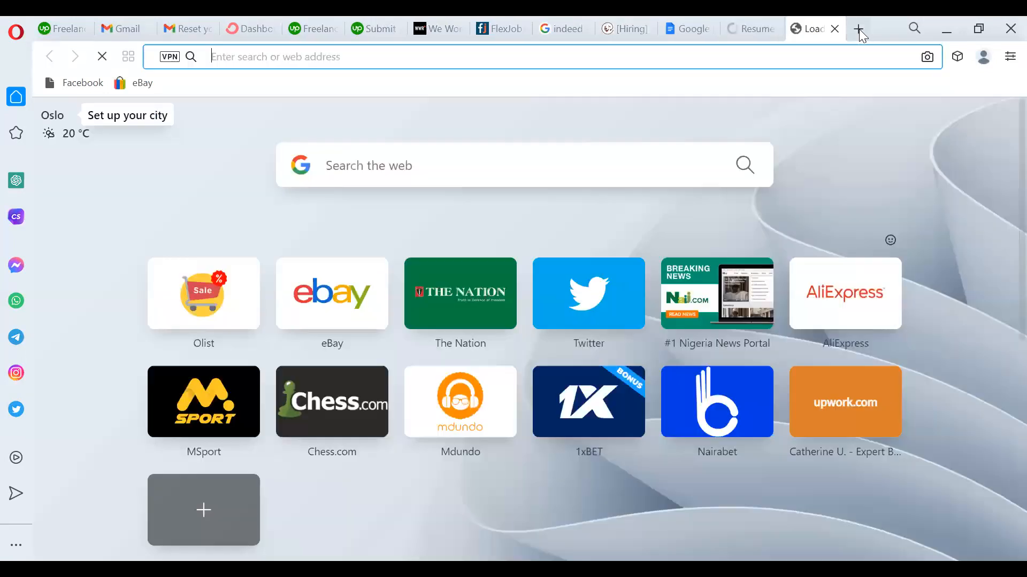
Search Google for 'sample top resume for a data analyst' and scroll to the BeamJobs result.
left_click(562, 65)
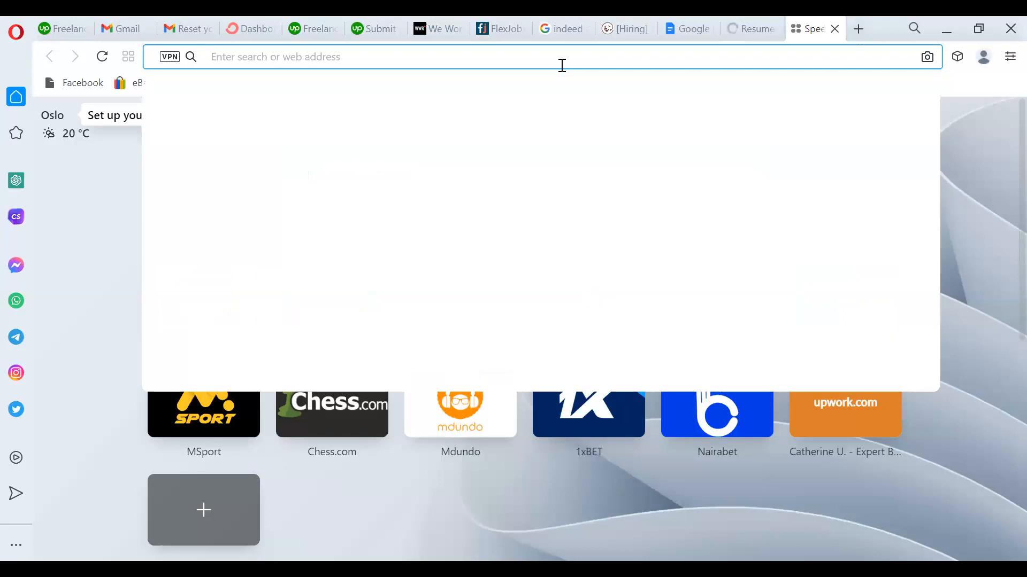
type("sample top re")
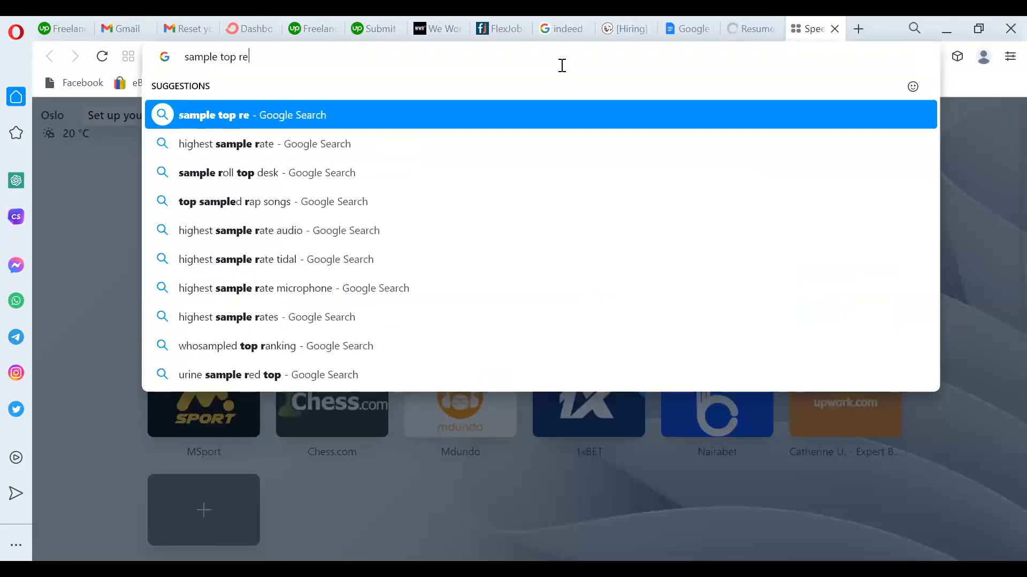
type("sume for a data")
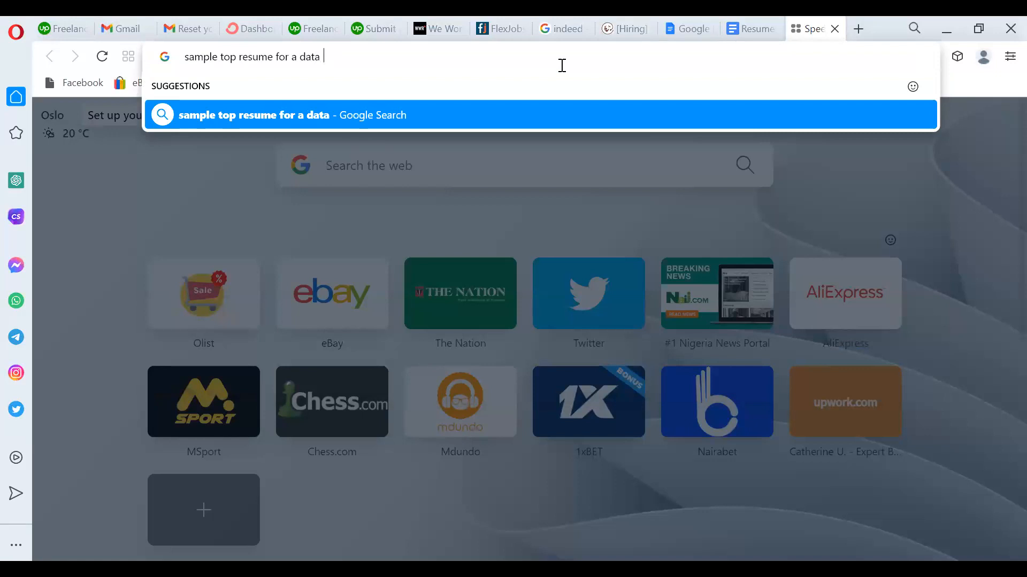
type("analyst")
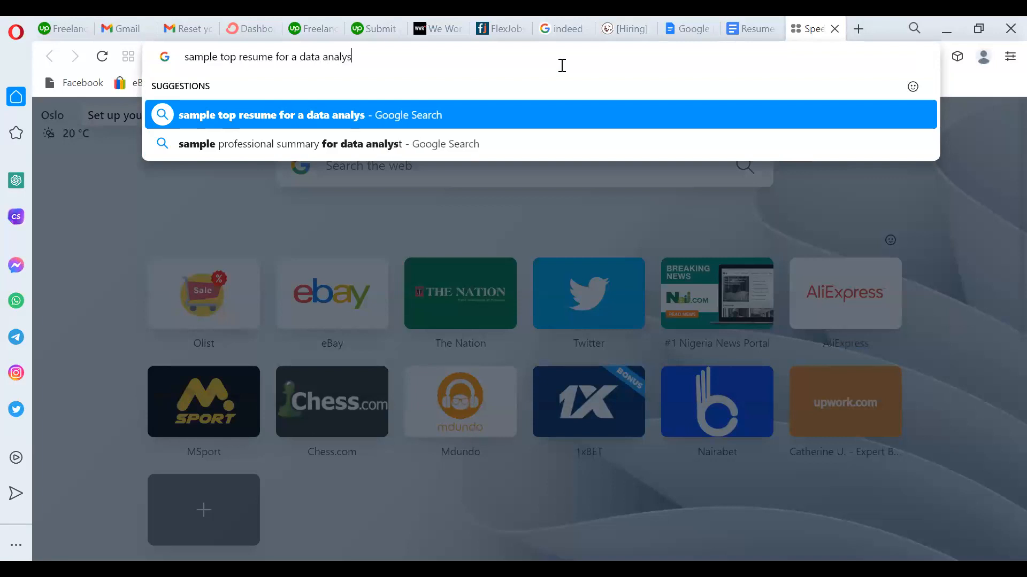
key("Return")
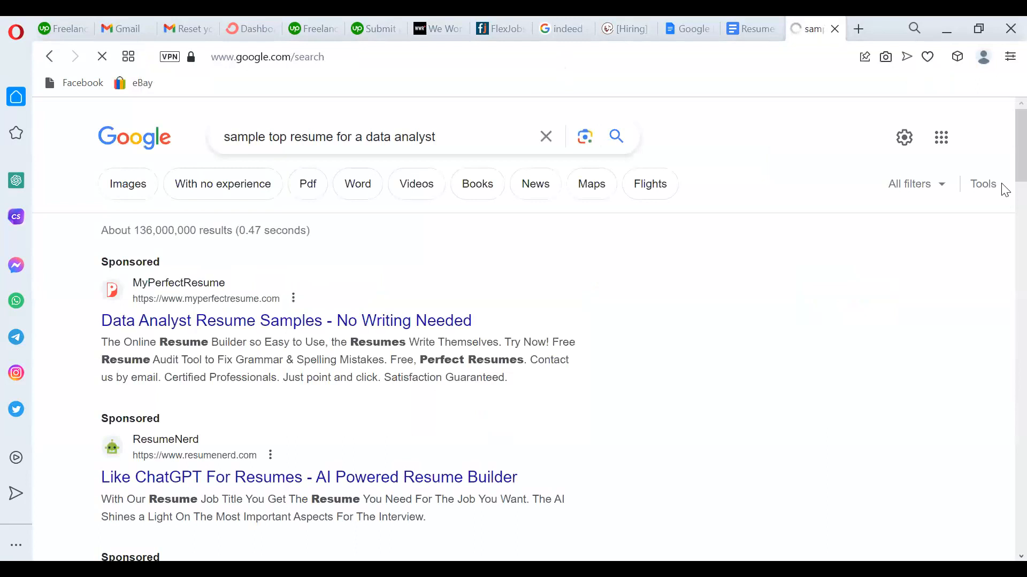
scroll(1003, 181, "down", 1)
scroll(1005, 192, "down", 8)
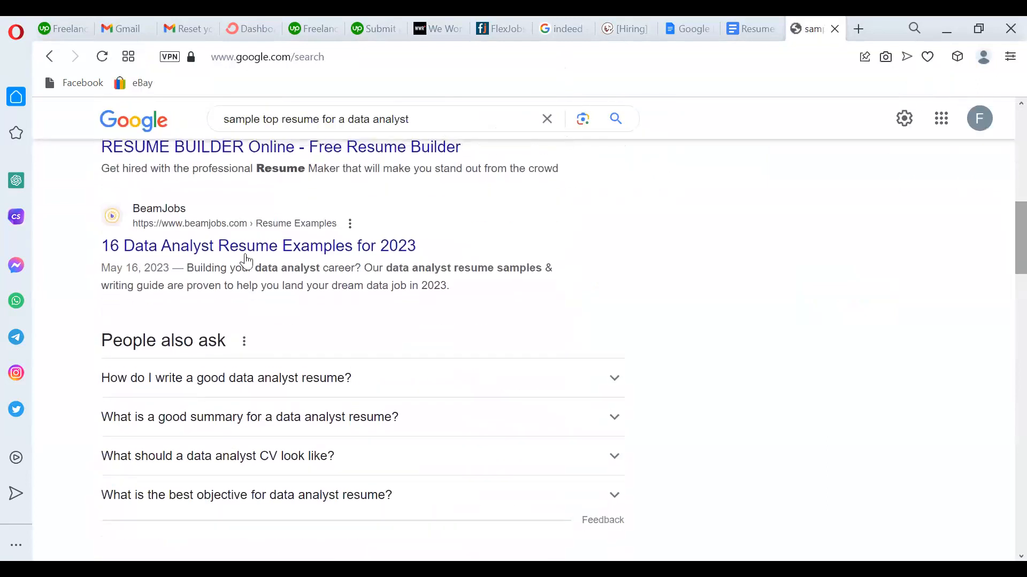
Browse the BeamJobs 16 Data Analyst Resume Examples article, then return to the Resume document.
left_click(341, 250)
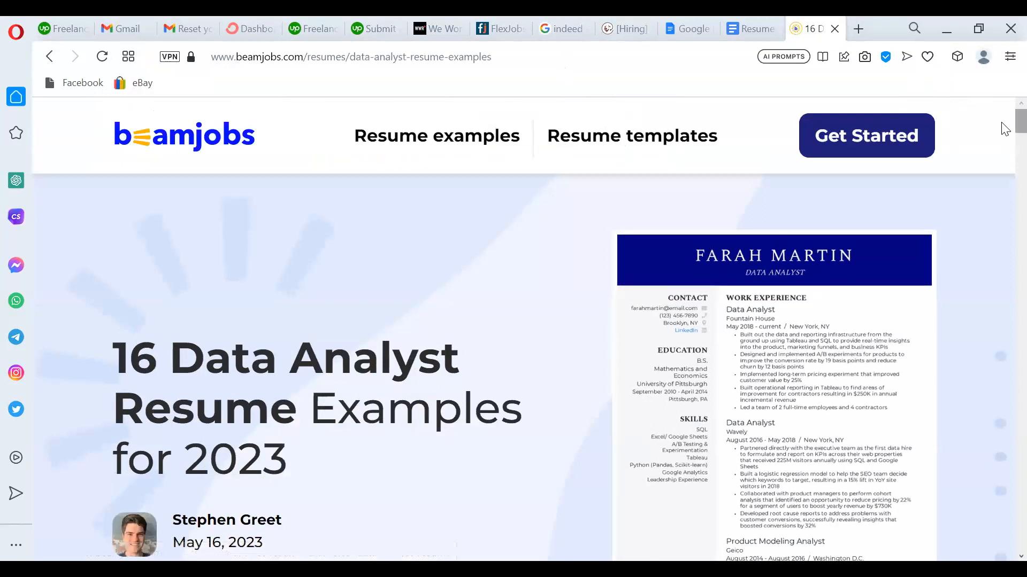
scroll(1006, 134, "down", 2)
scroll(1006, 133, "down", 3)
scroll(1005, 134, "up", 5)
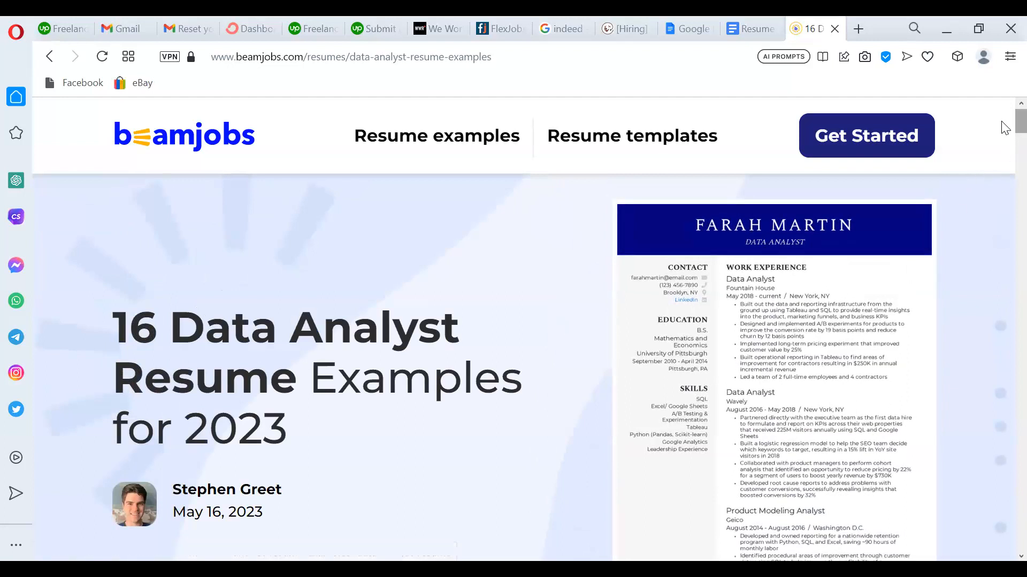
scroll(1003, 139, "down", 3)
scroll(1004, 151, "down", 10)
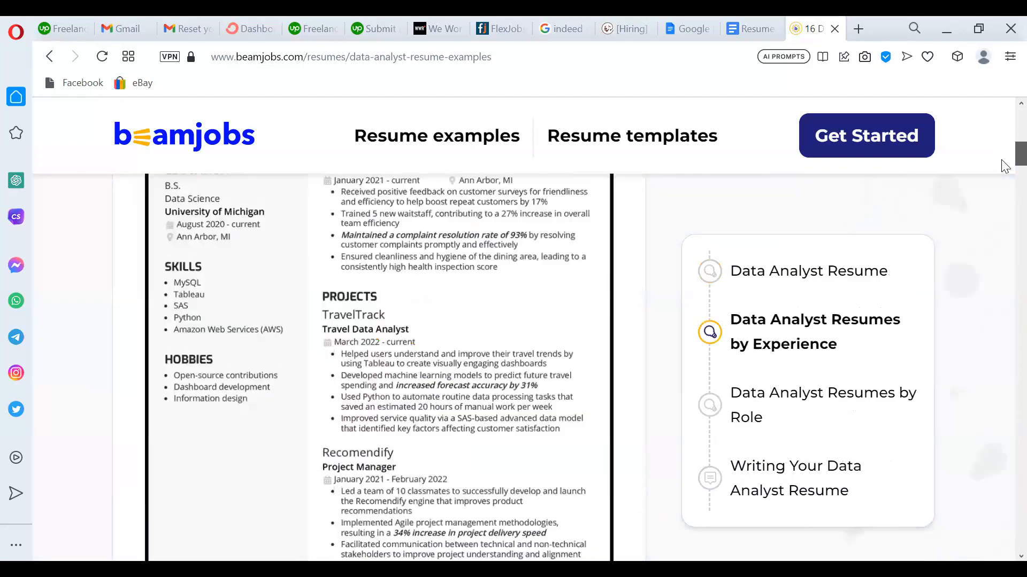
scroll(1005, 159, "up", 10)
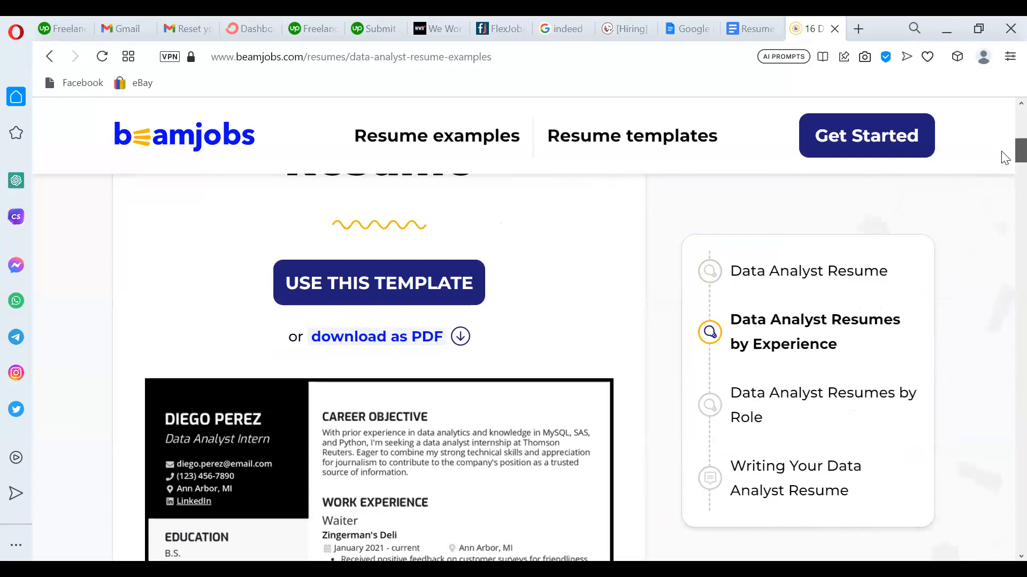
scroll(1004, 160, "down", 10)
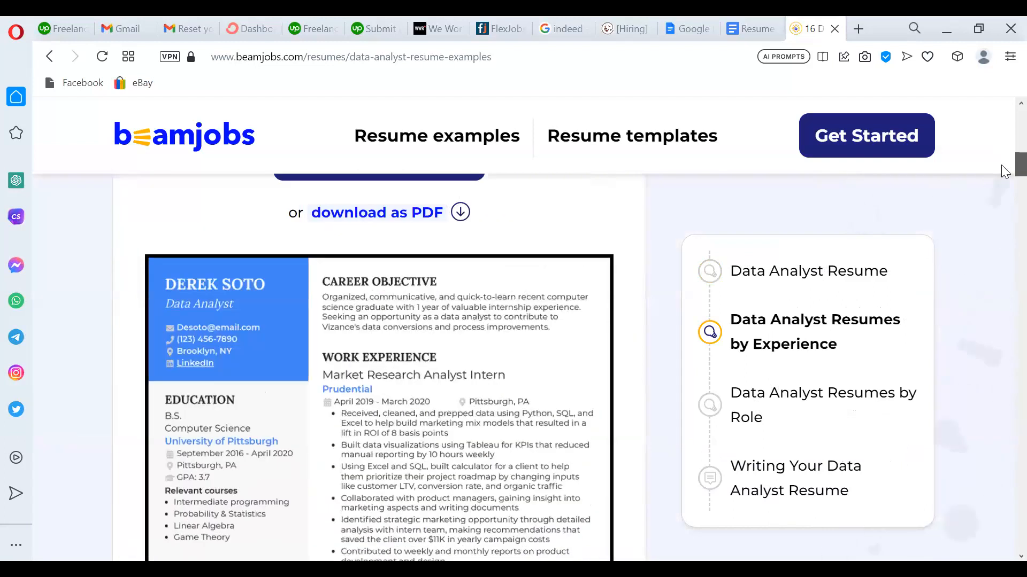
scroll(1001, 165, "down", 1)
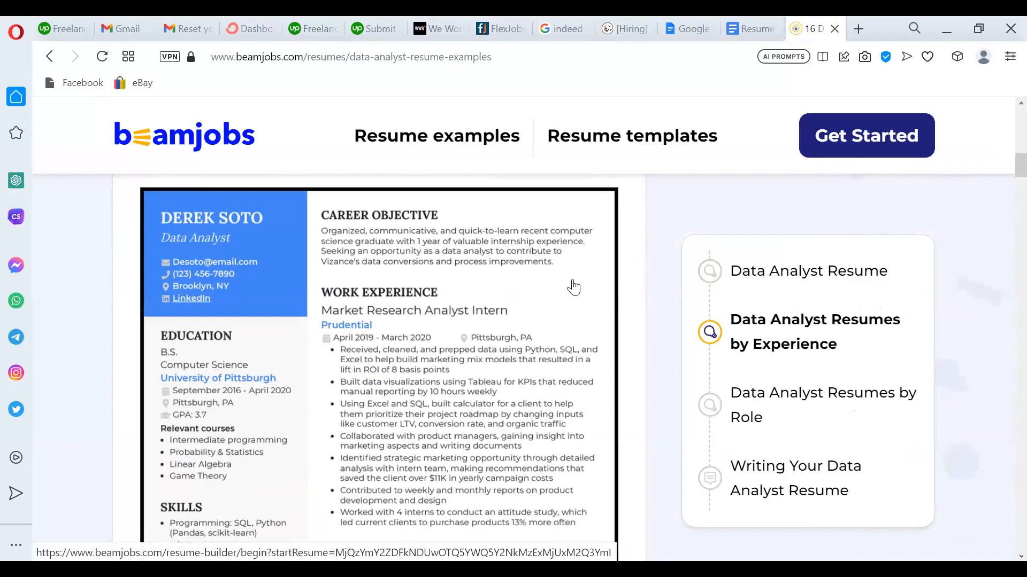
left_click(745, 24)
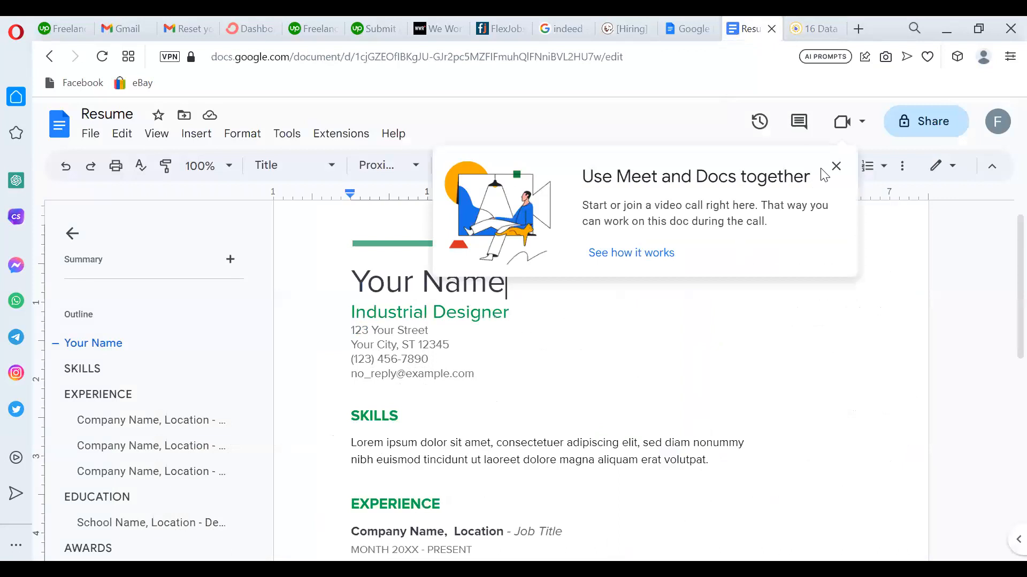
Dismiss the Meet announcement and replace the 'Your Name' placeholder with the applicant's name.
left_click(836, 166)
left_click_drag(505, 286, 350, 283)
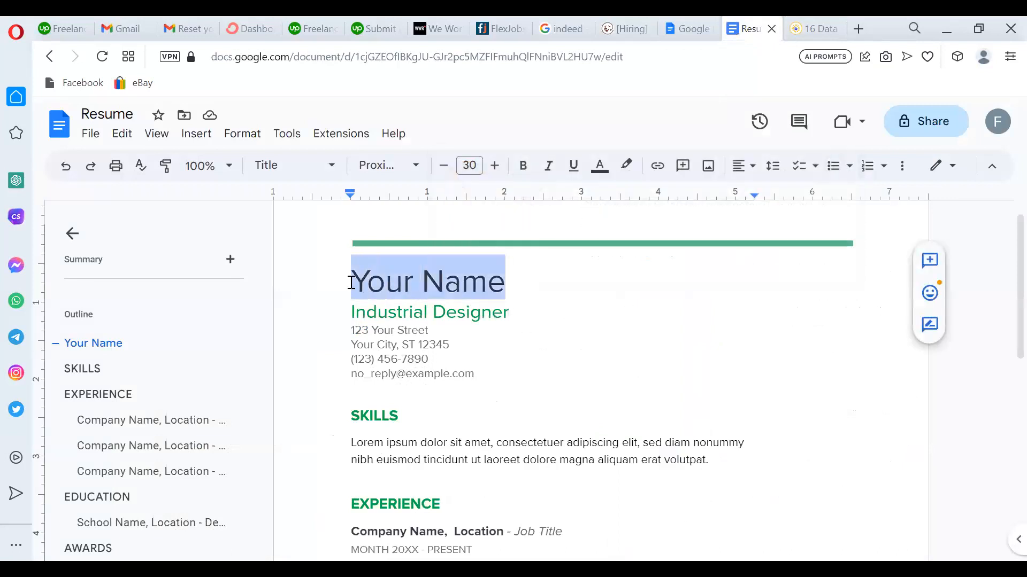
type("Y")
key("BackSpace")
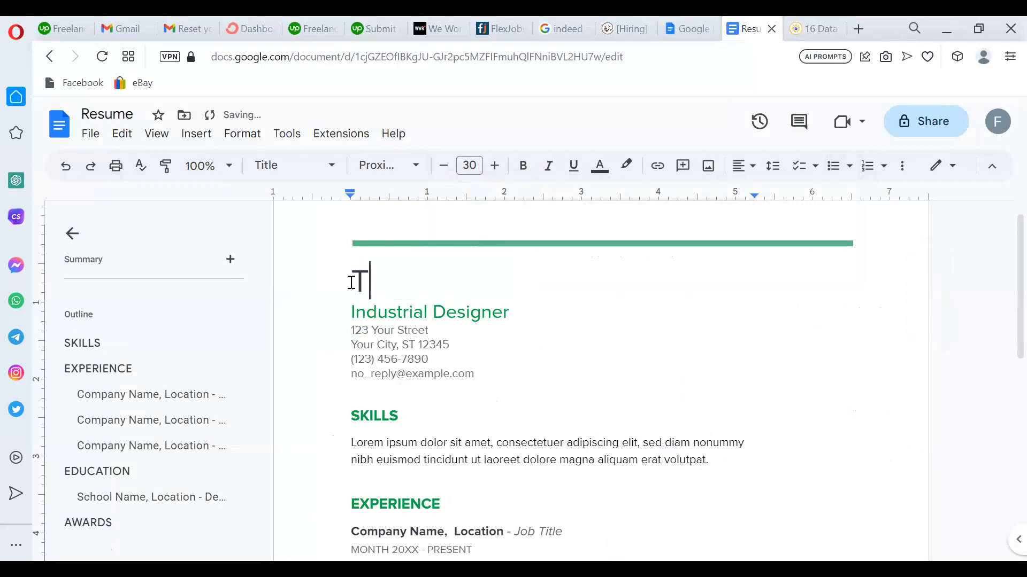
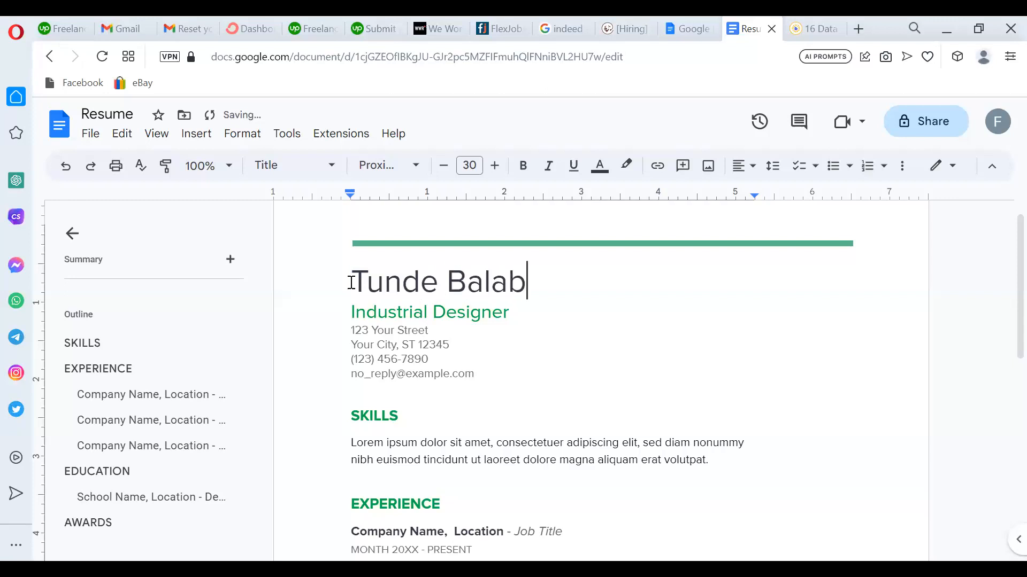
Change the subtitle to 'Data Analyst' and replace the placeholder e-mail with the applicant's Gmail address.
left_click(513, 311)
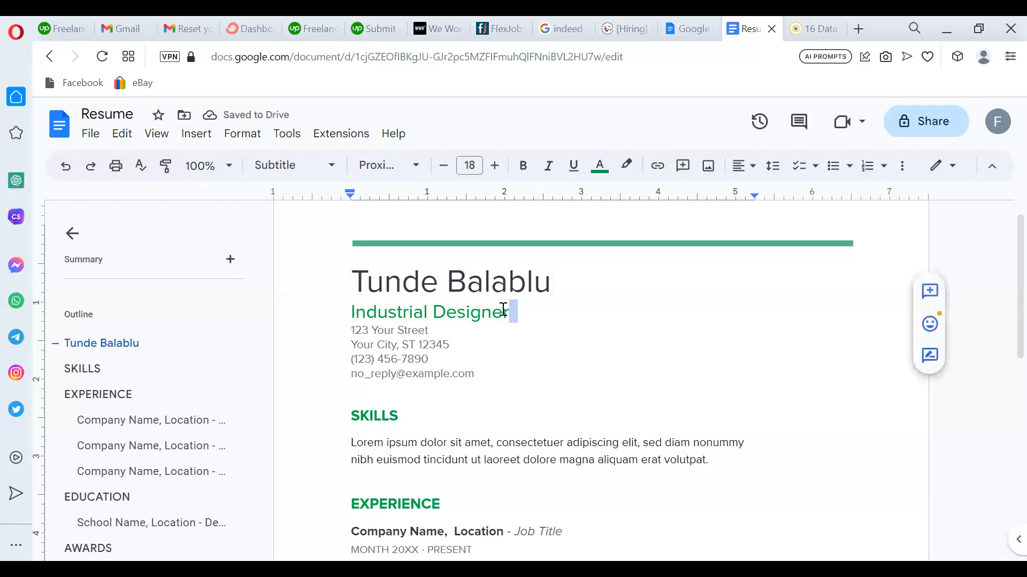
left_click_drag(516, 311, 334, 310)
type("Dat")
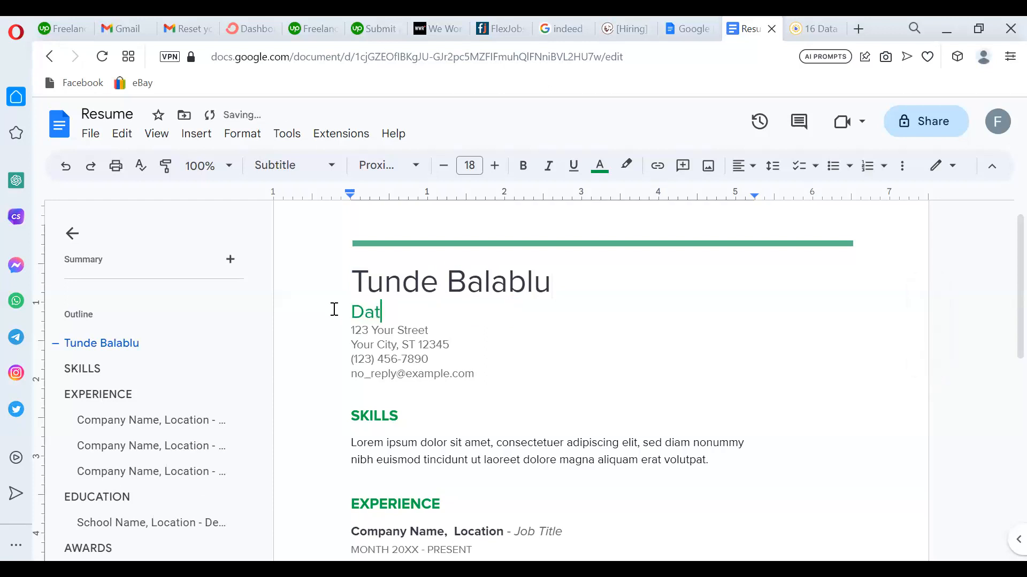
type("a Analyst")
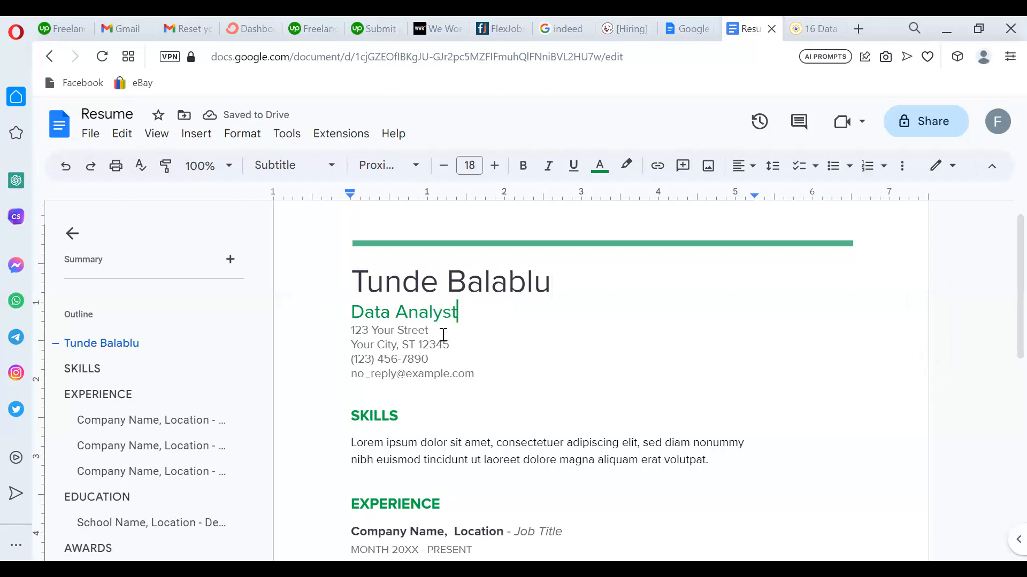
left_click(476, 374)
left_click(358, 376, "shift")
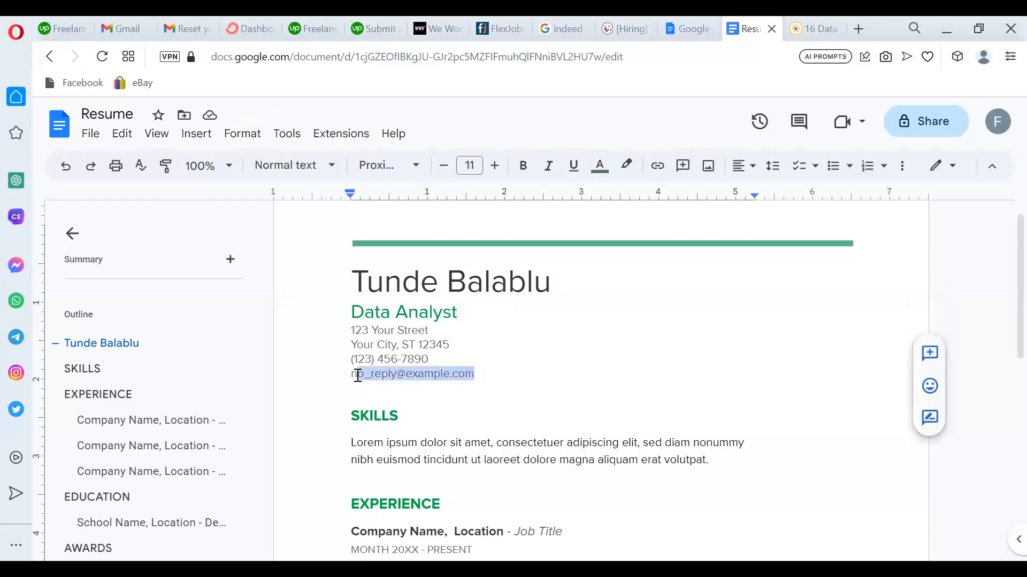
key("BackSpace")
key("BackSpace")
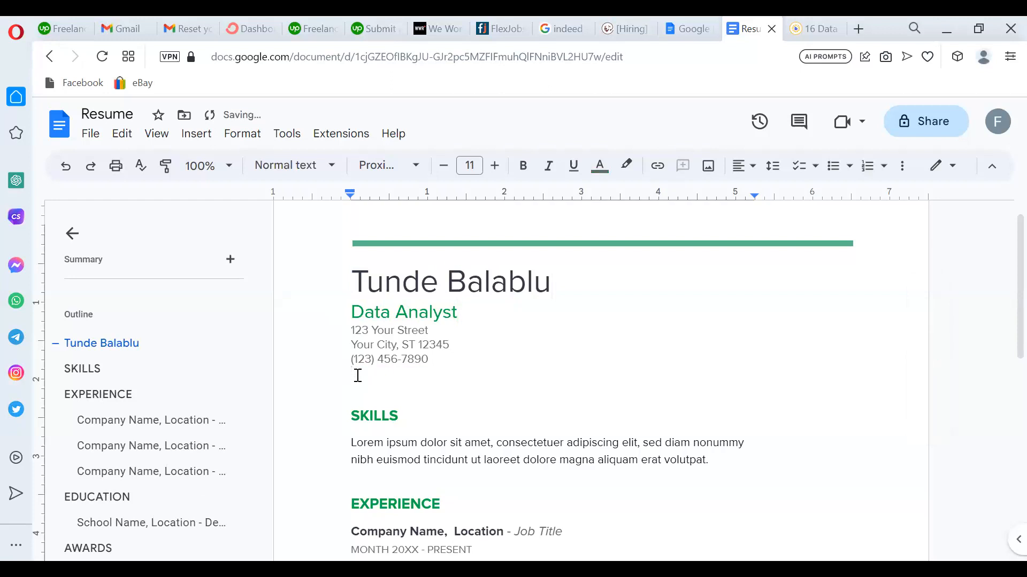
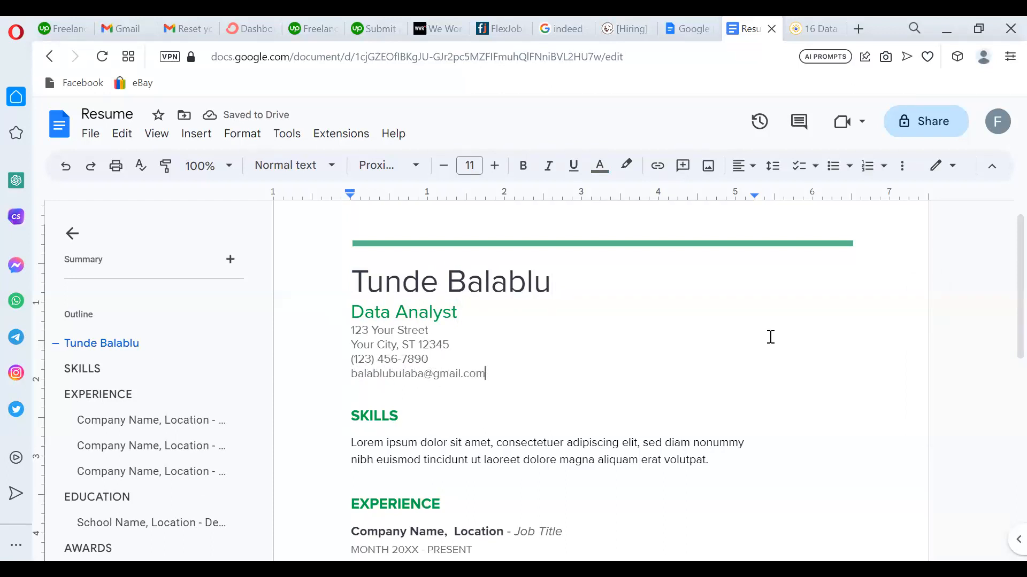
Review the updated resume header, then switch back to the Remotive job posting.
scroll(1004, 349, "down", 1)
scroll(1005, 350, "down", 5)
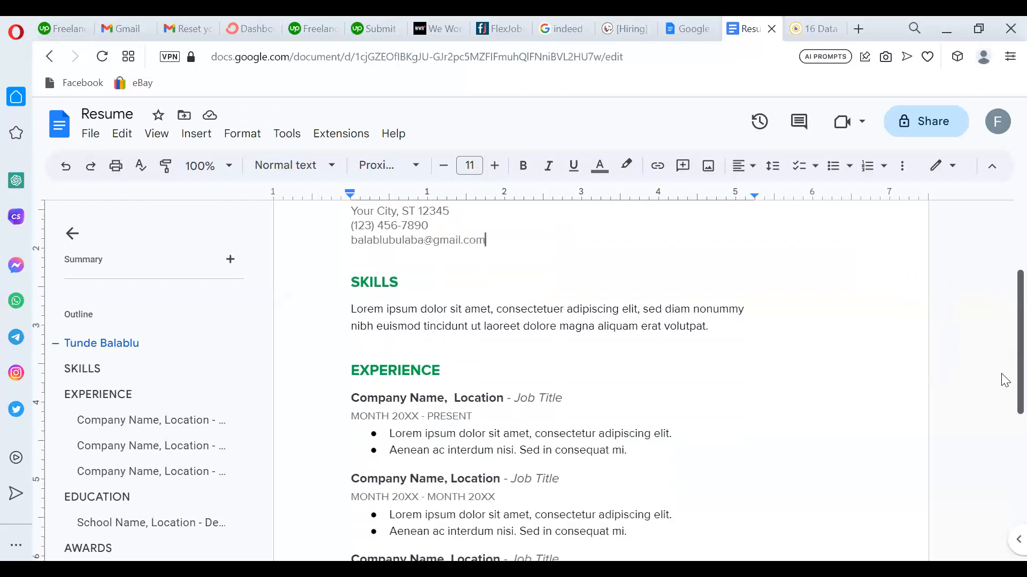
scroll(1004, 352, "up", 2)
scroll(1004, 355, "up", 5)
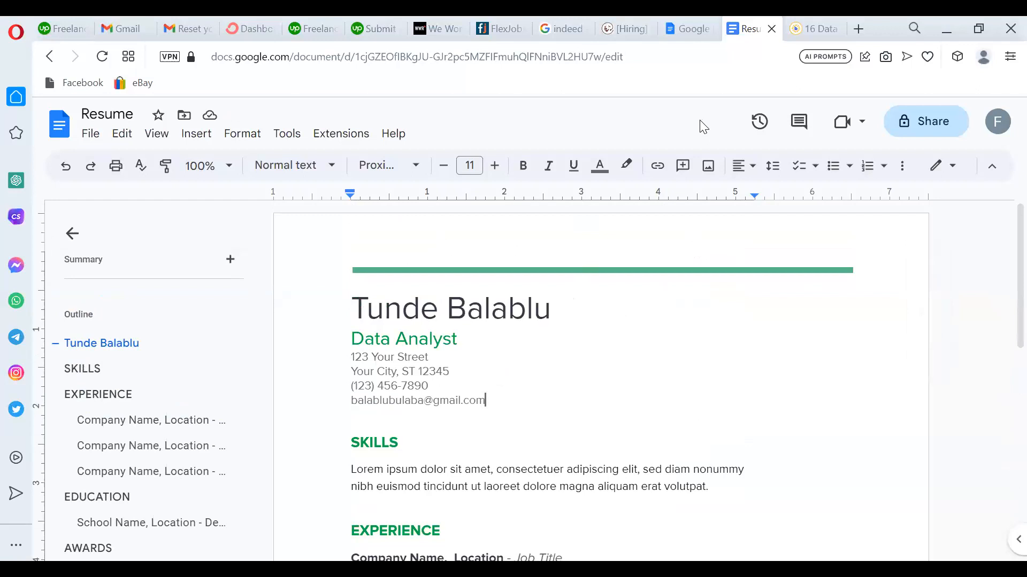
left_click(631, 33)
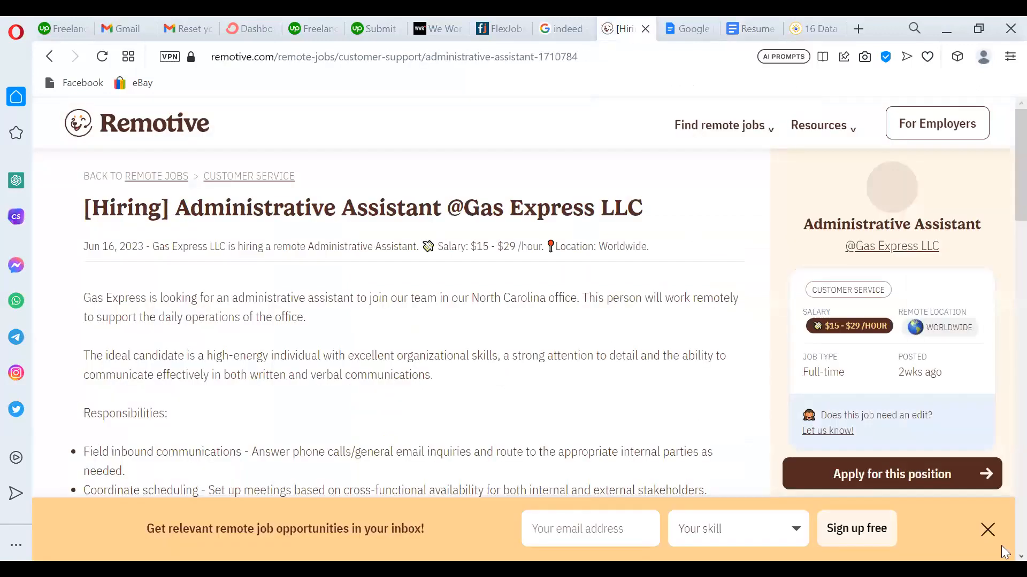
Close Remotive's e-mail signup banner and return to the Resume document.
left_click(987, 530)
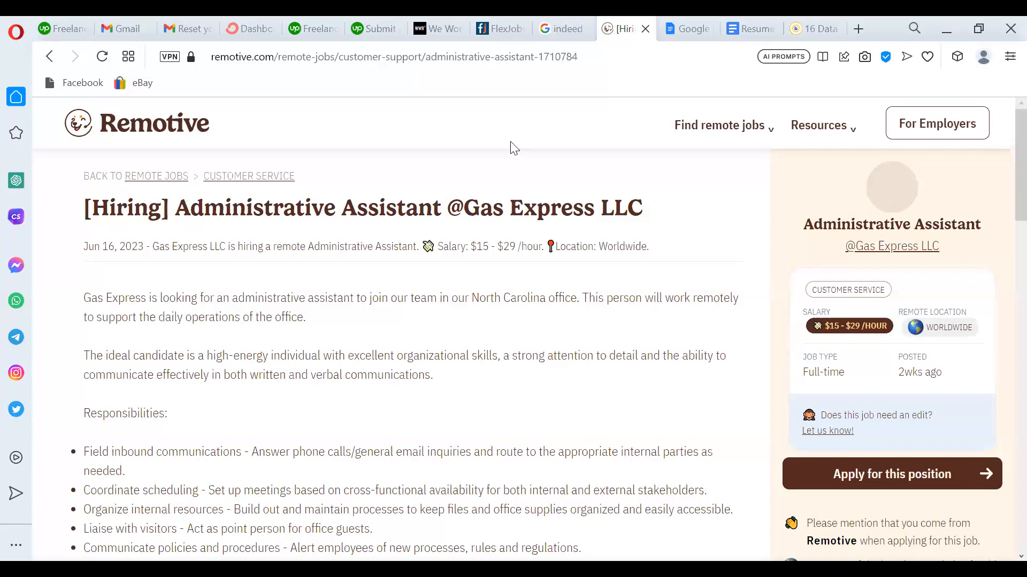
left_click(727, 21)
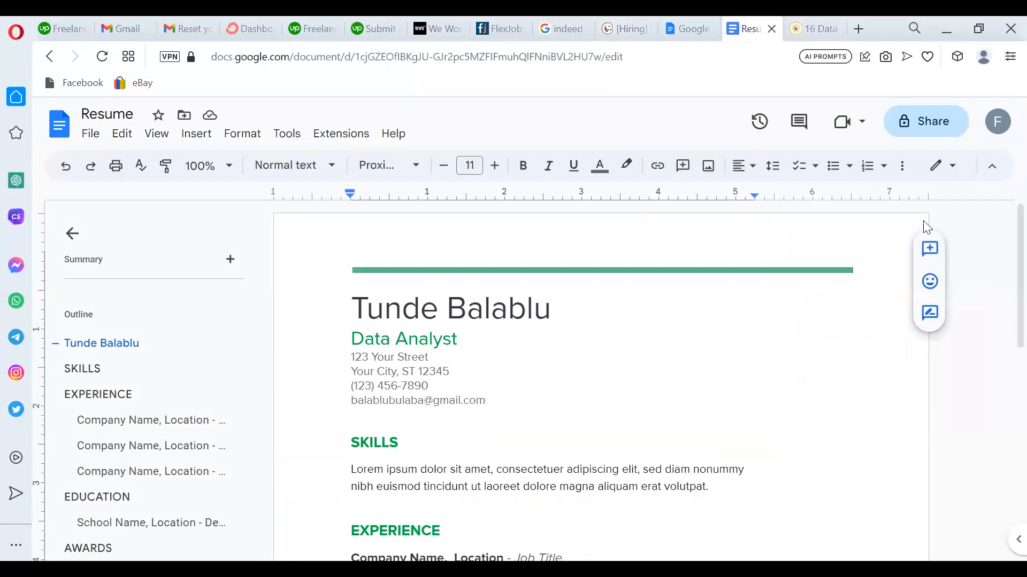
Glance at the BeamJobs examples, then view the Resume document at 50% and 75% zoom.
left_click(812, 29)
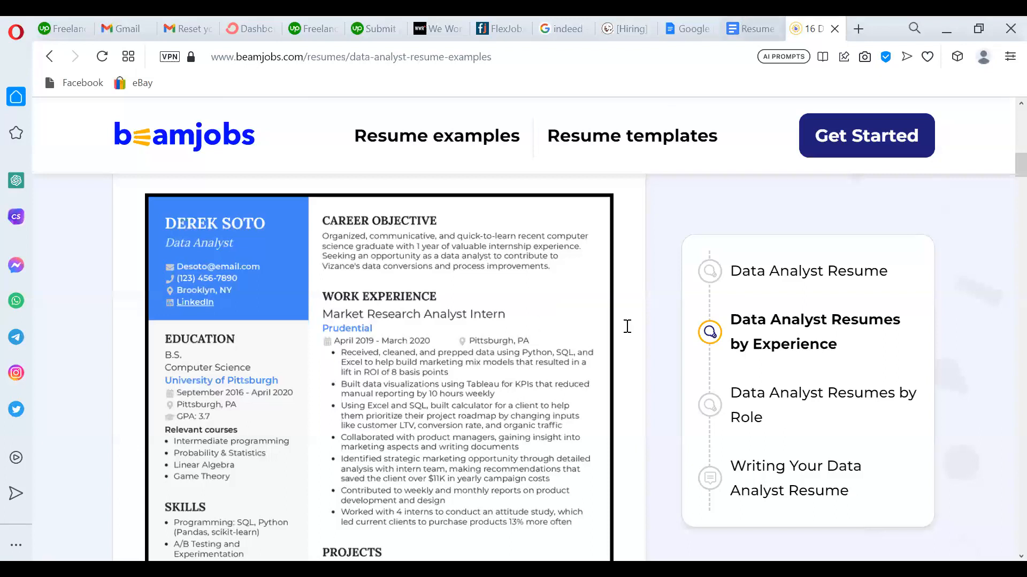
key("ctrl+shift+Tab")
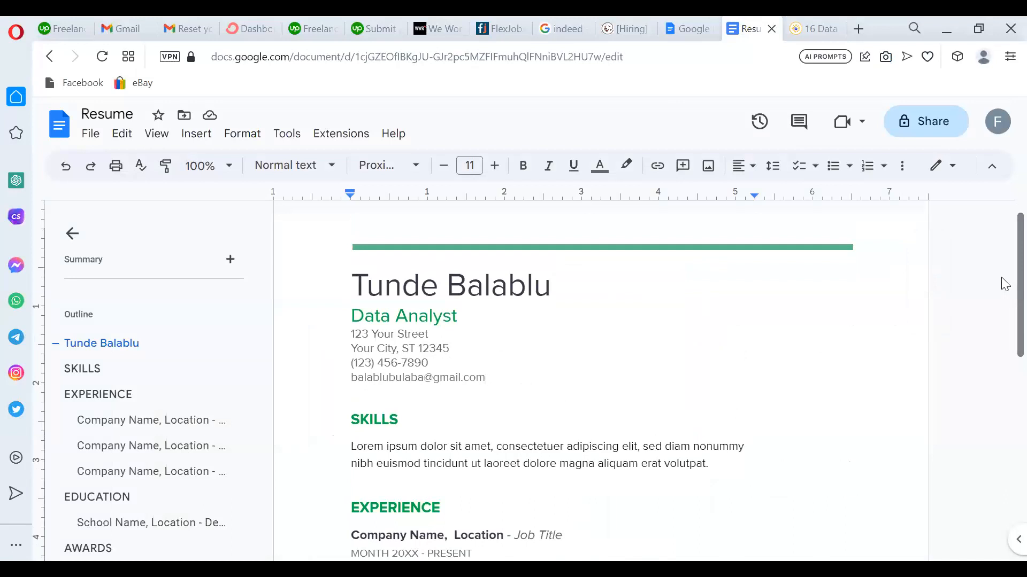
left_click(223, 166)
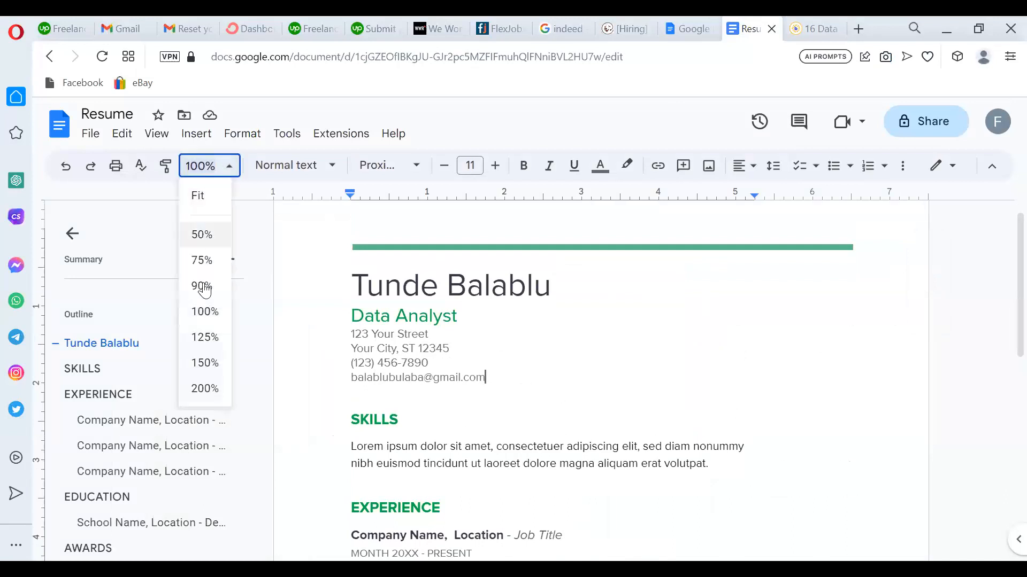
left_click(204, 237)
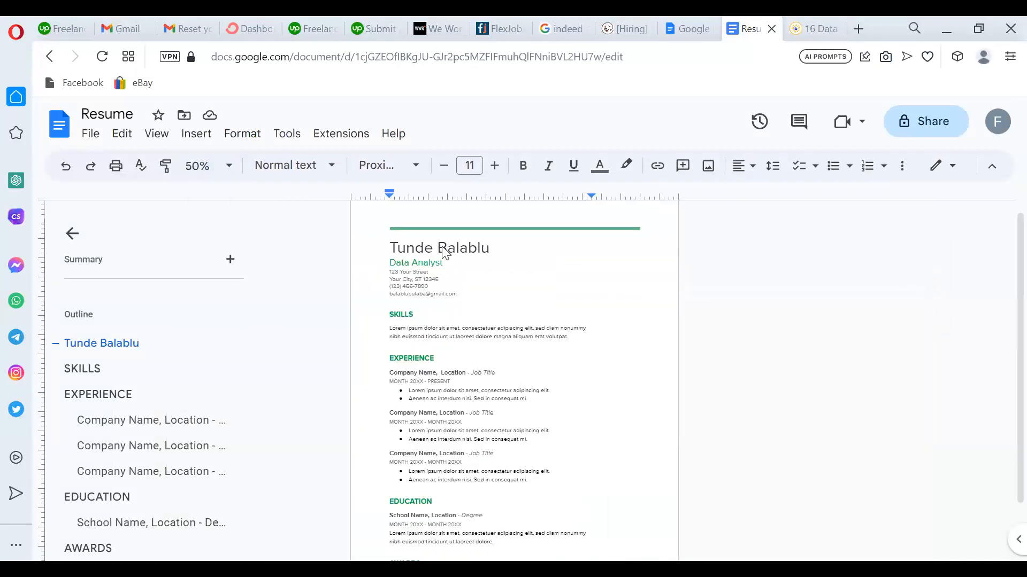
left_click(213, 166)
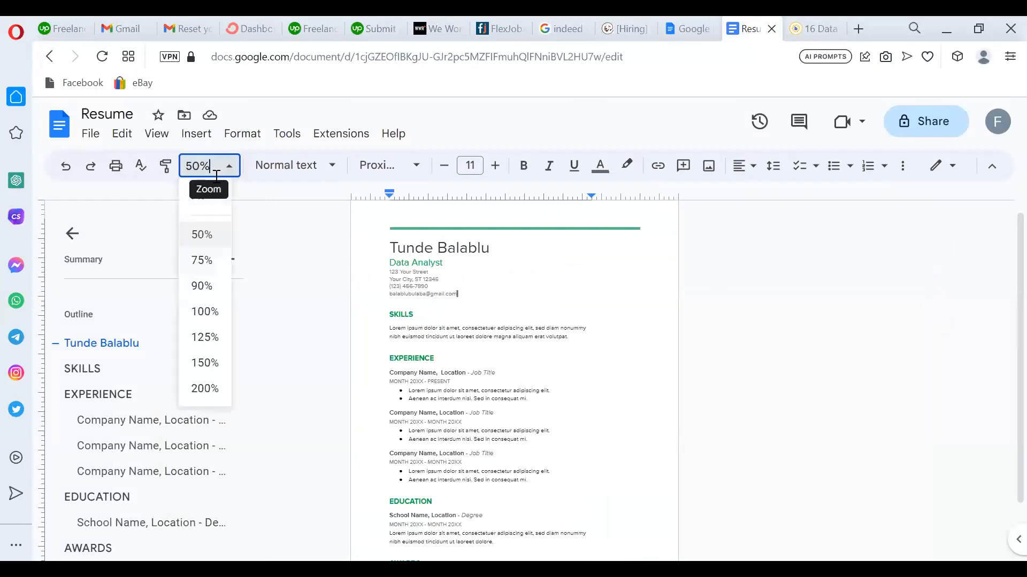
left_click(214, 260)
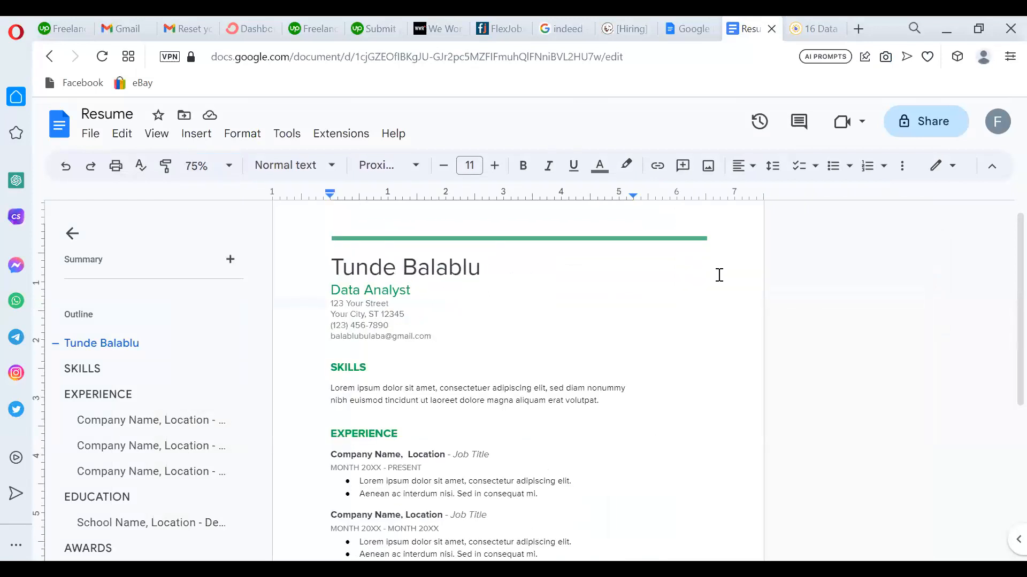
Scroll through the Resume layout, then go back to the BeamJobs data analyst examples.
scroll(1002, 289, "down", 3)
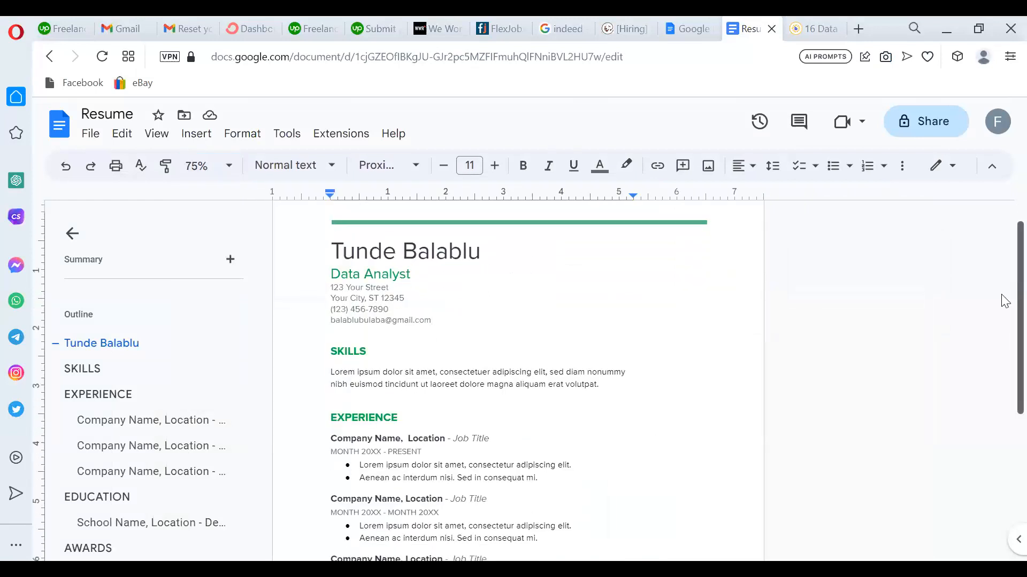
scroll(1002, 374, "down", 1)
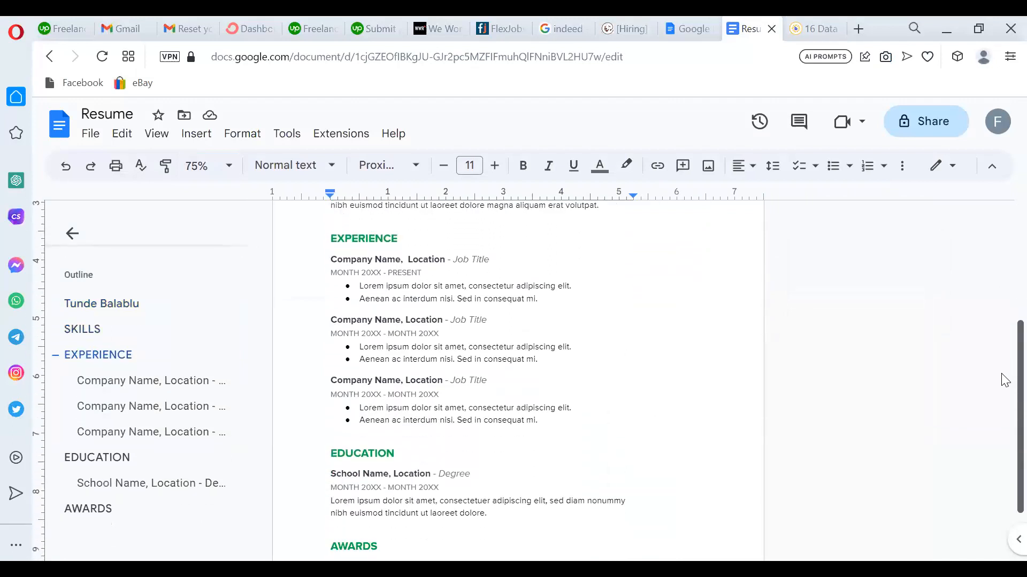
scroll(1001, 383, "up", 5)
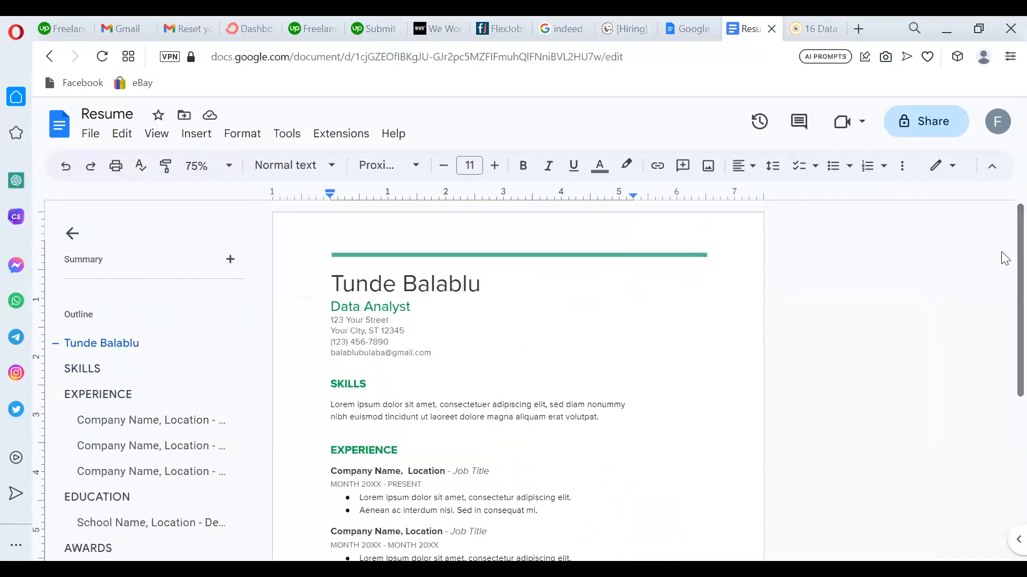
left_click(809, 21)
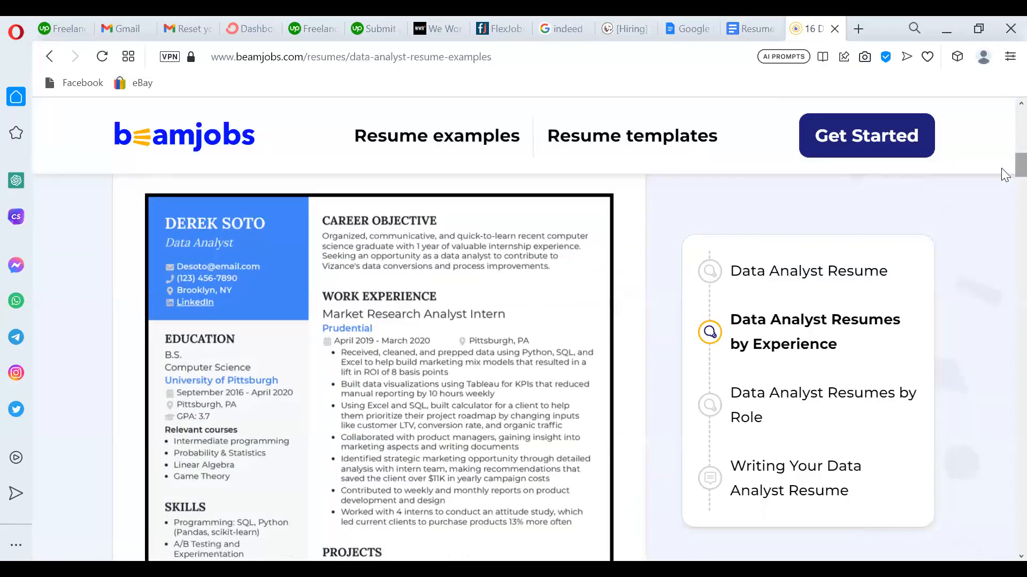
Use the Entry-Level Risk Adjustment Data Analyst example with the first template to start a resume.
scroll(1005, 184, "down", 5)
scroll(1005, 185, "down", 5)
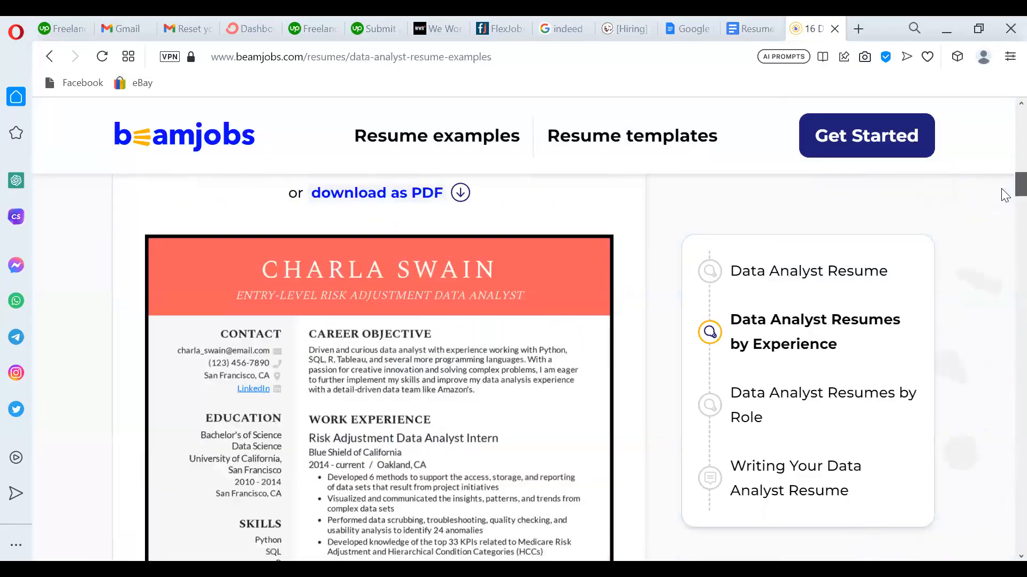
scroll(1005, 194, "up", 1)
scroll(1006, 193, "up", 3)
scroll(1006, 193, "down", 3)
scroll(1005, 192, "up", 5)
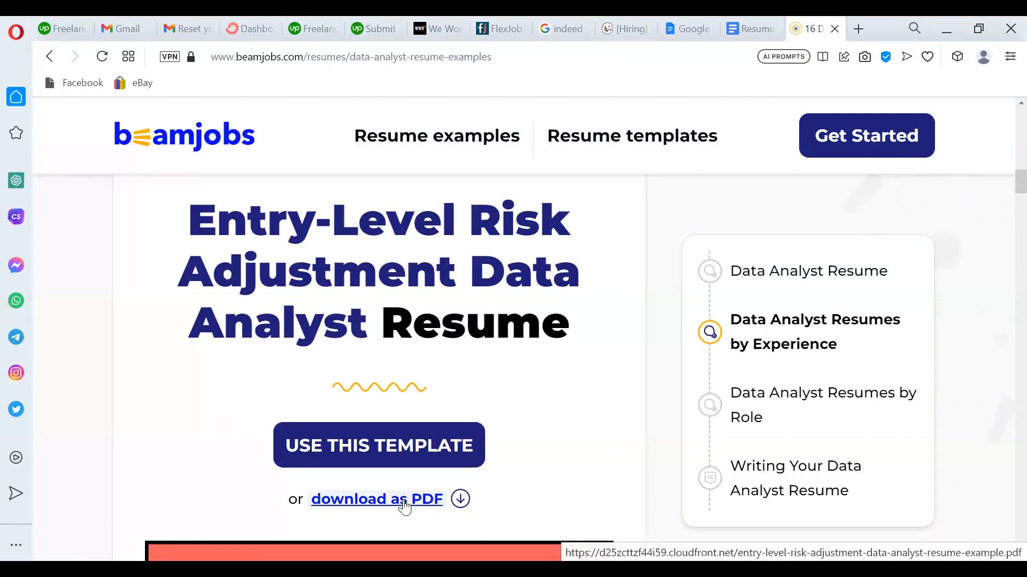
left_click(408, 452)
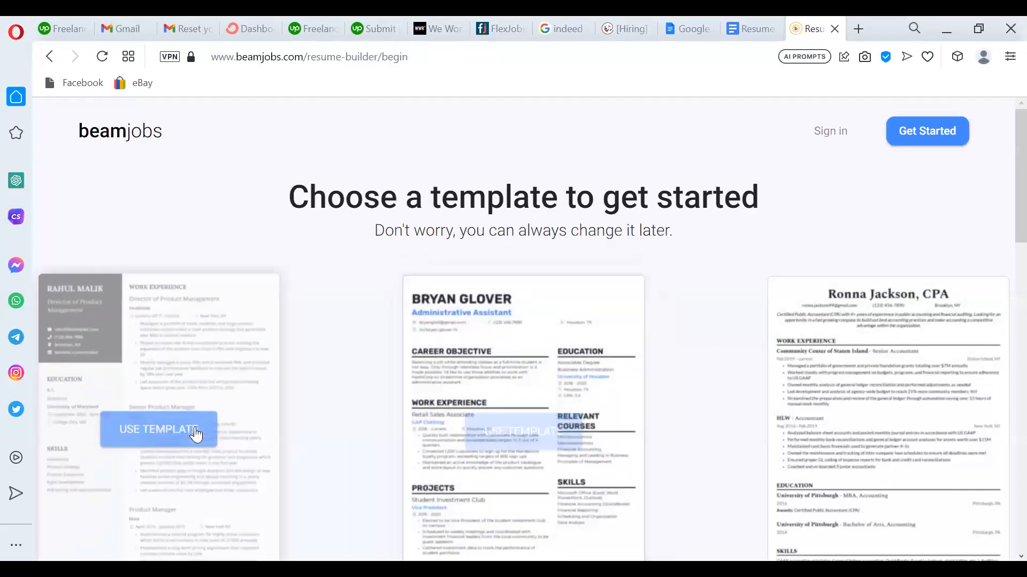
left_click(184, 431)
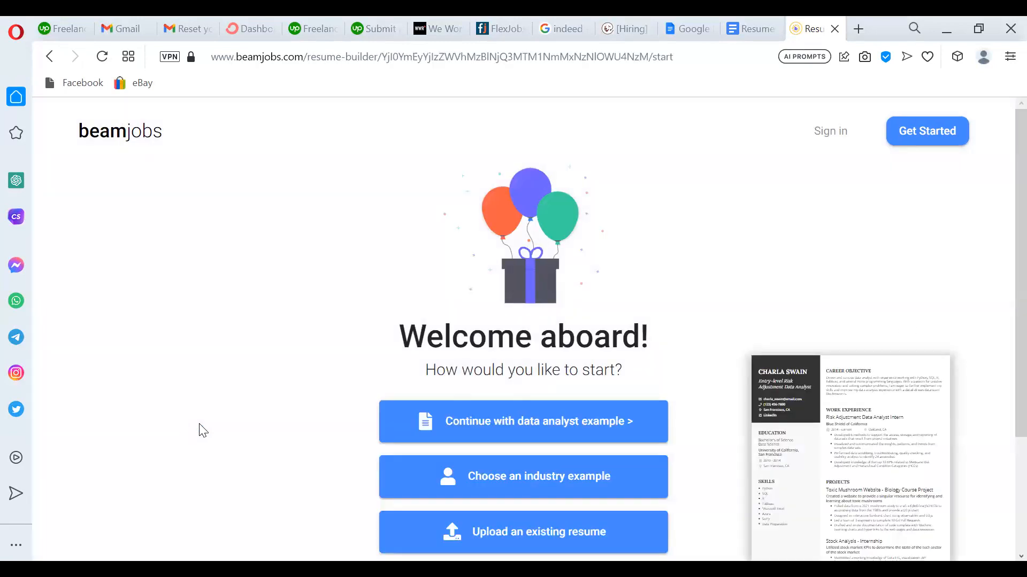
scroll(1005, 406, "down", 2)
Review the Gas Express Administrative Assistant listing on Remotive, then switch to Indeed.
left_click(636, 27)
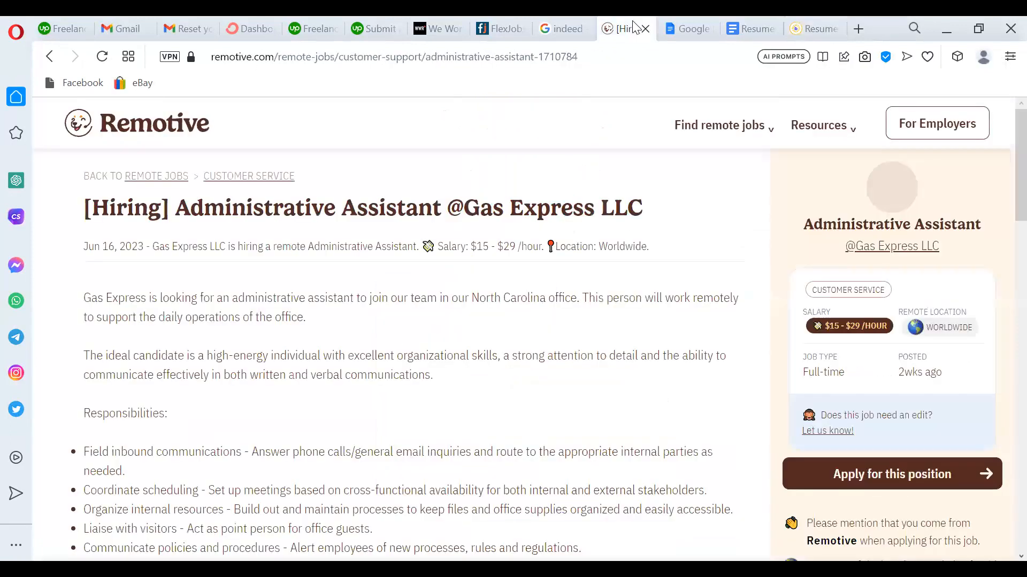
left_click_drag(1004, 219, 1004, 408)
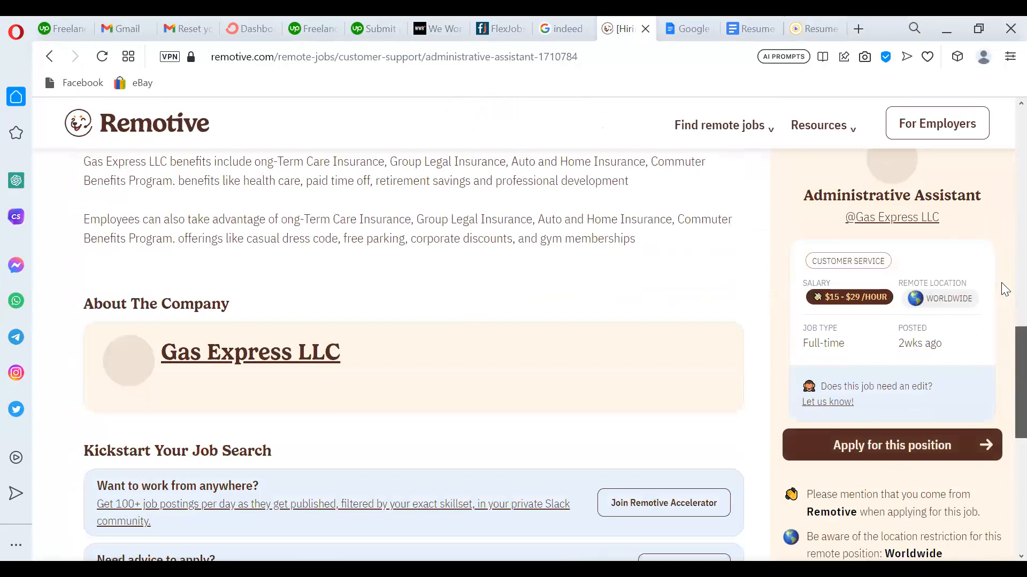
left_click_drag(1003, 282, 1003, 139)
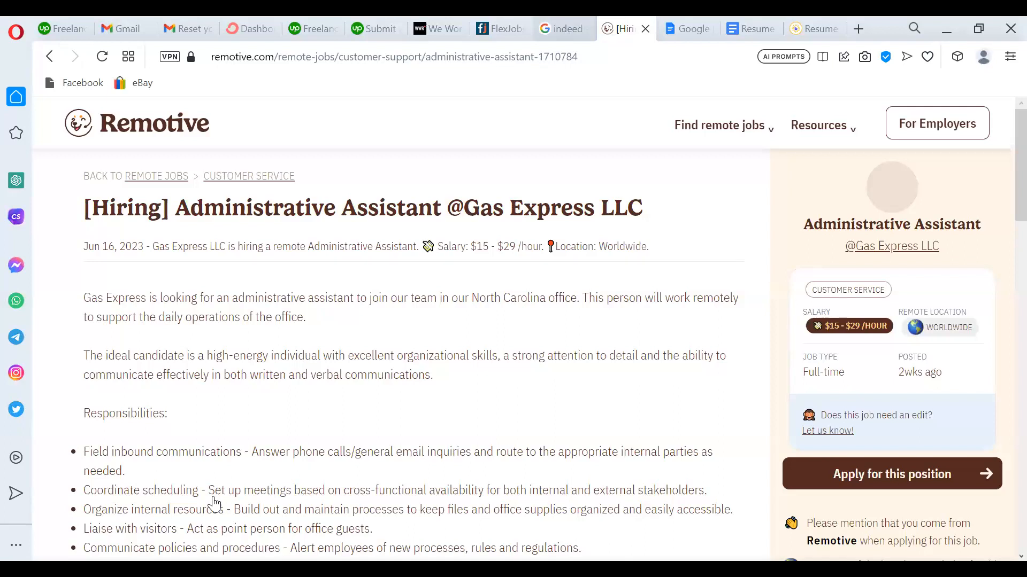
key("ctrl+Tab")
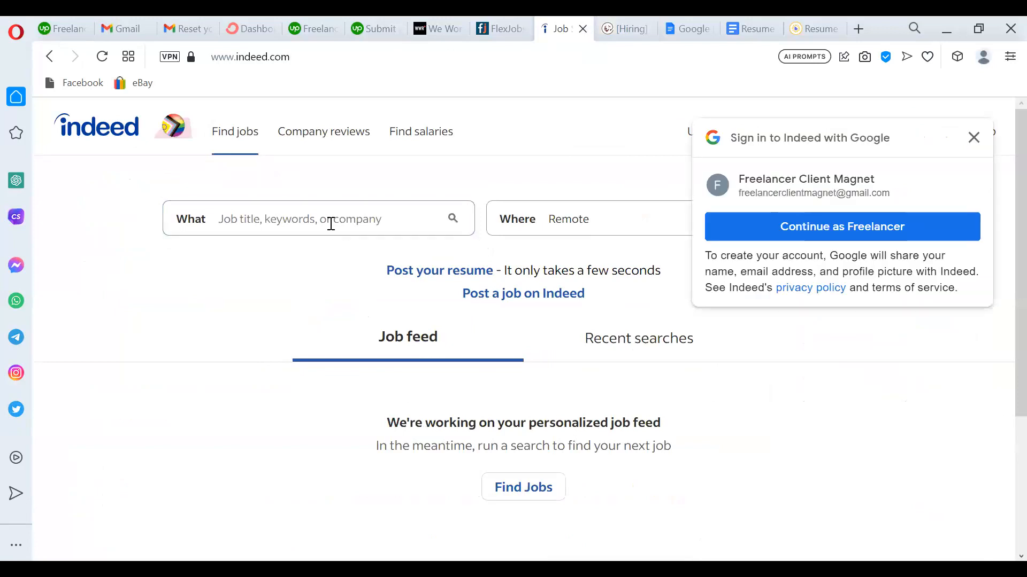
Close the 'Sign in to Indeed with Google' popup.
left_click(975, 138)
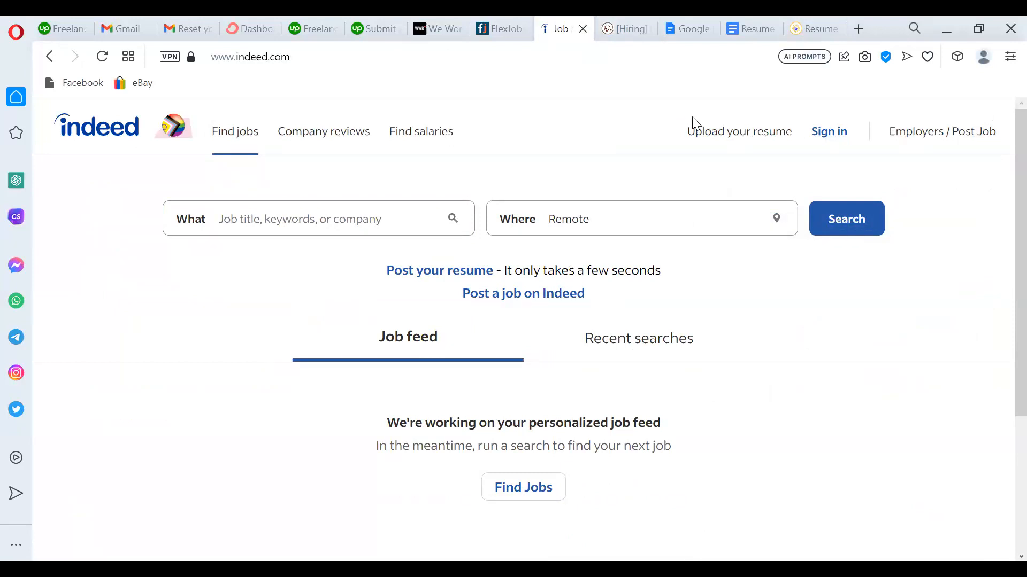
Enter 'UI' as the job title and reset the location to Remote.
left_click(373, 211)
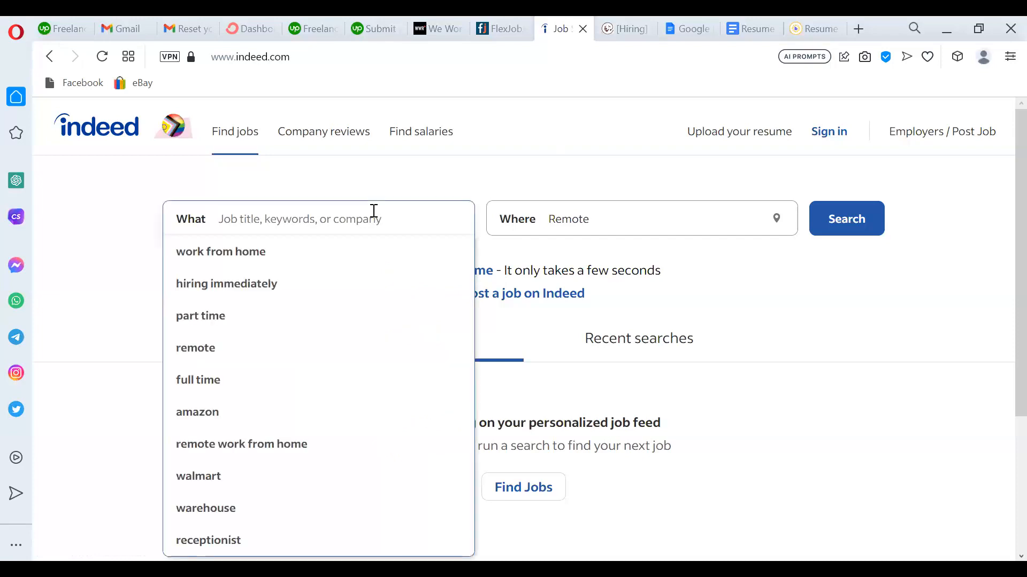
type("UI")
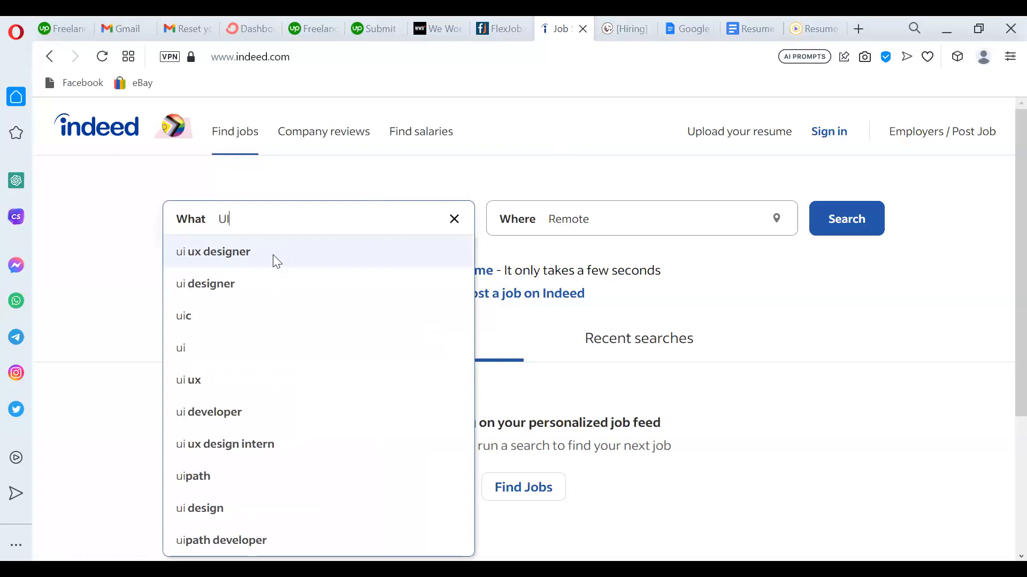
left_click(750, 318)
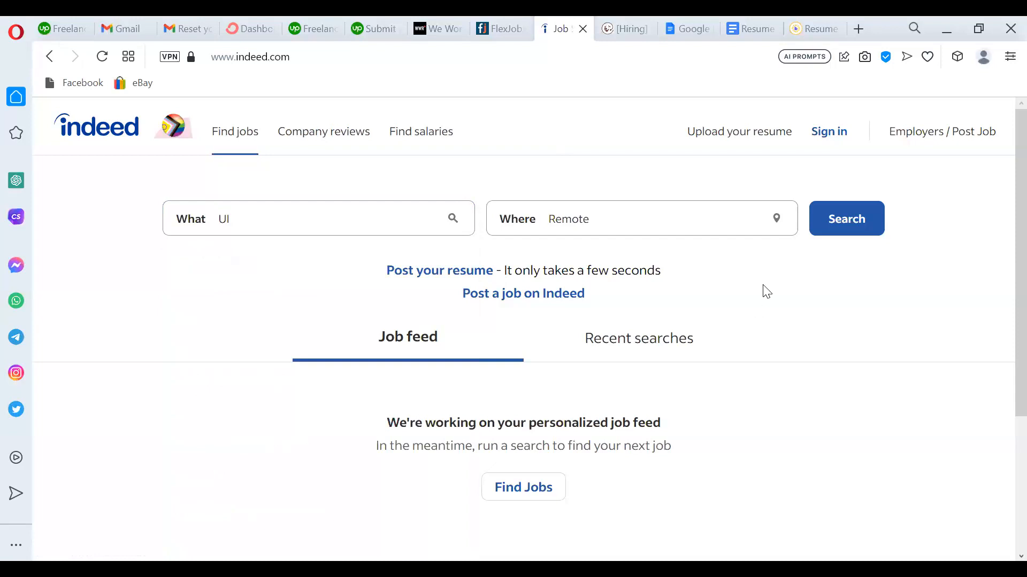
left_click(731, 224)
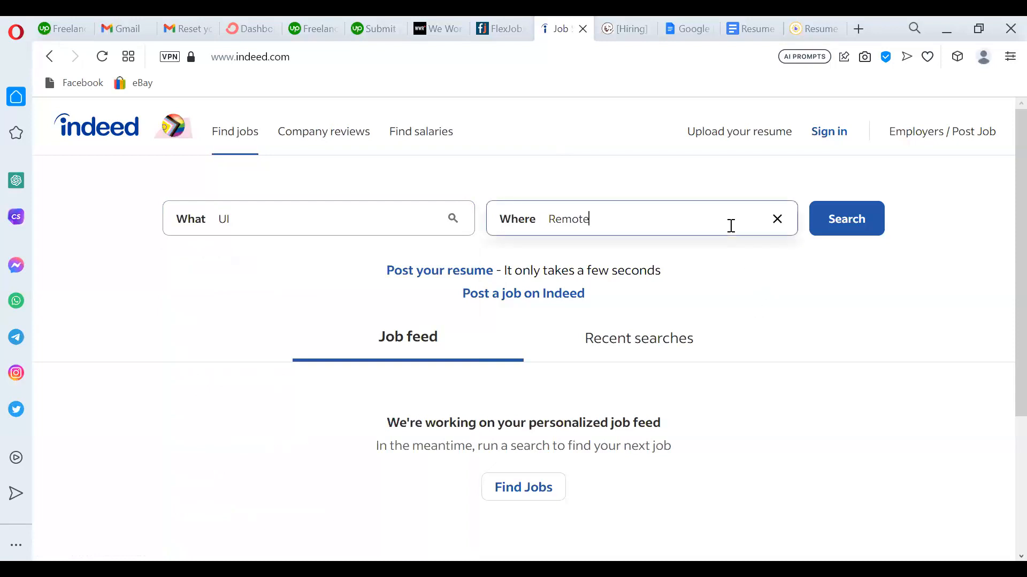
left_click(777, 219)
left_click(609, 214)
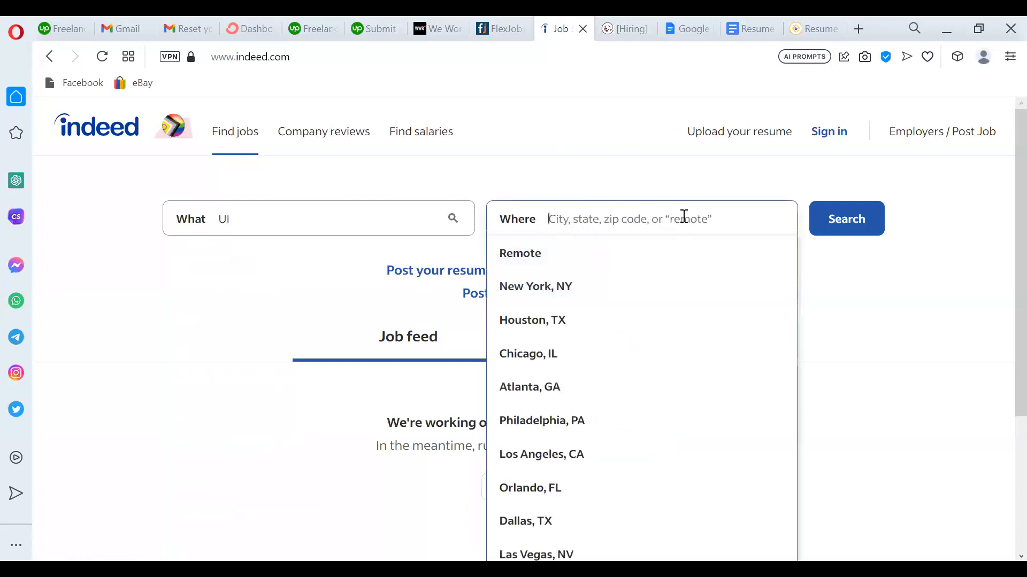
left_click(556, 254)
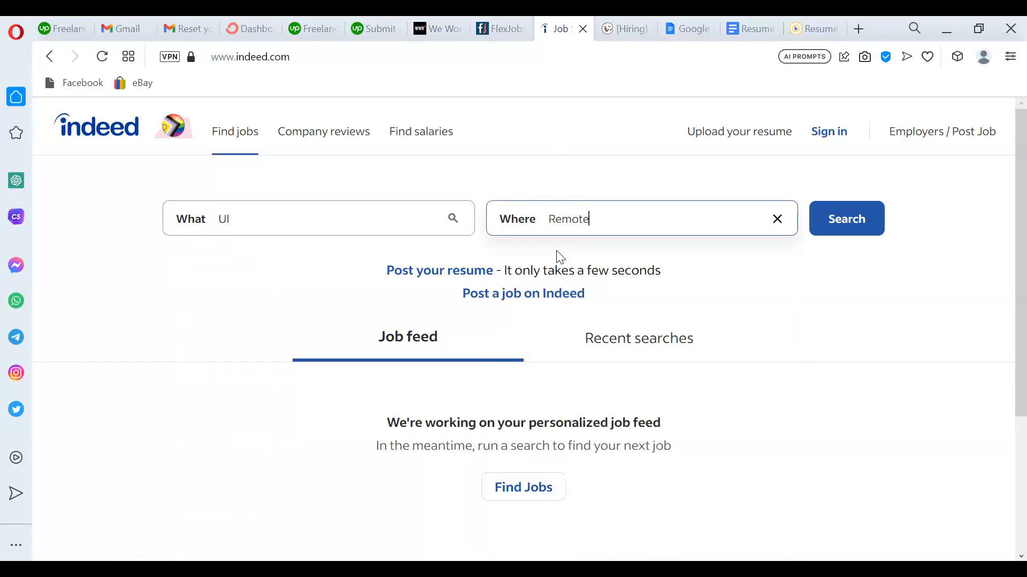
Search for 'ui ux designer' jobs and browse the 821 remote results.
left_click(358, 219)
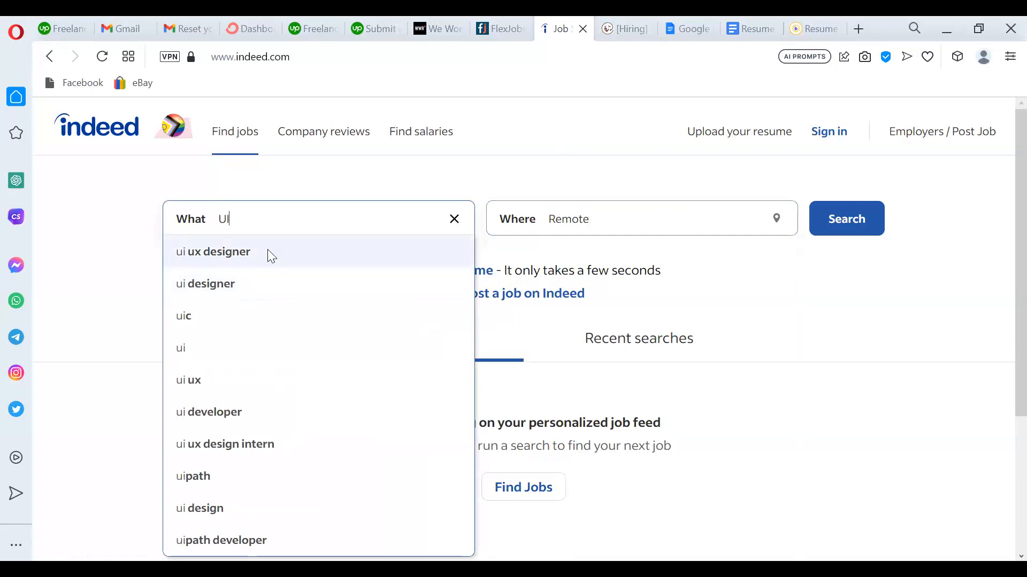
left_click(268, 248)
left_click(856, 231)
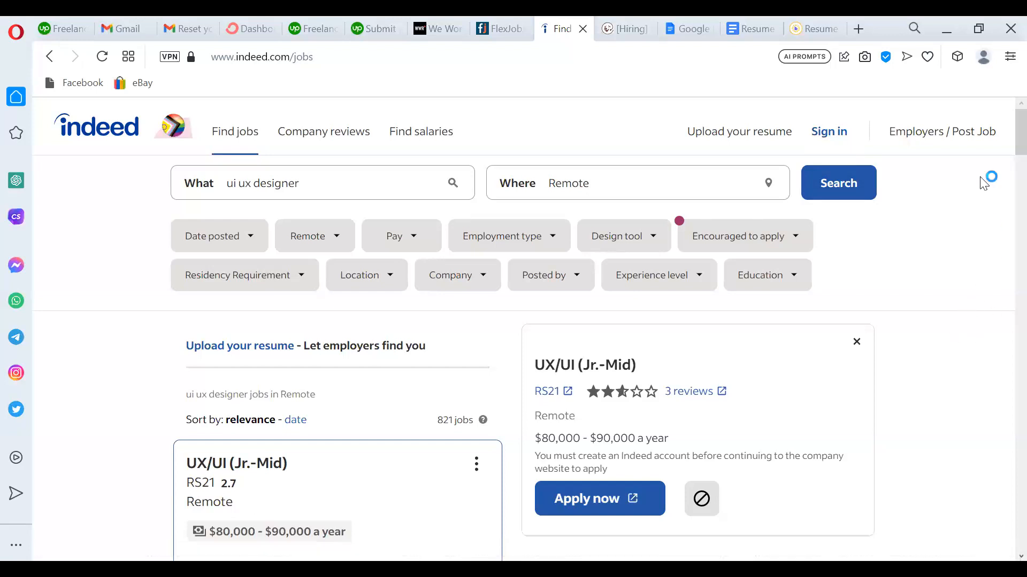
scroll(1006, 163, "down", 3)
scroll(1005, 163, "down", 3)
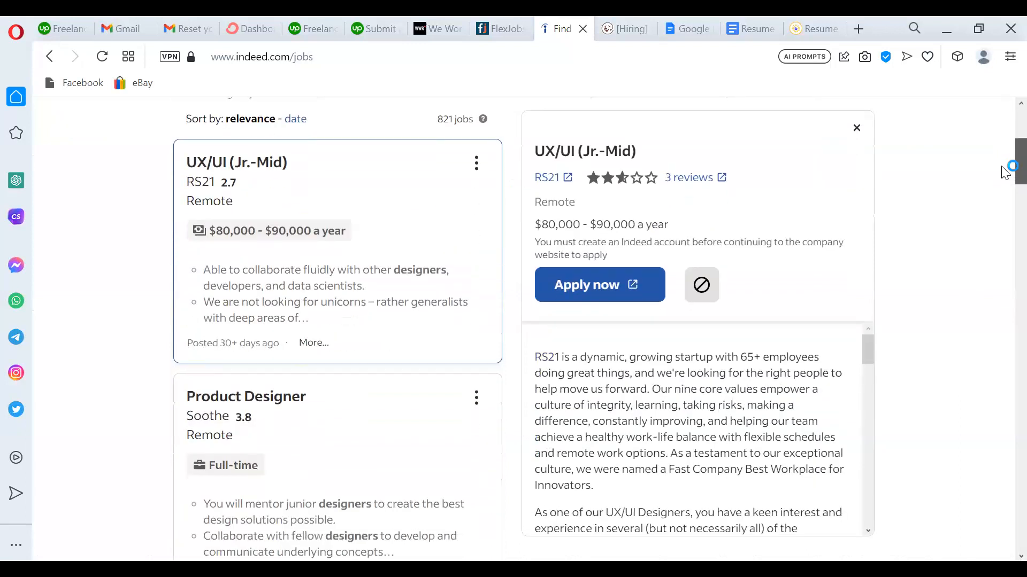
scroll(1005, 167, "up", 1)
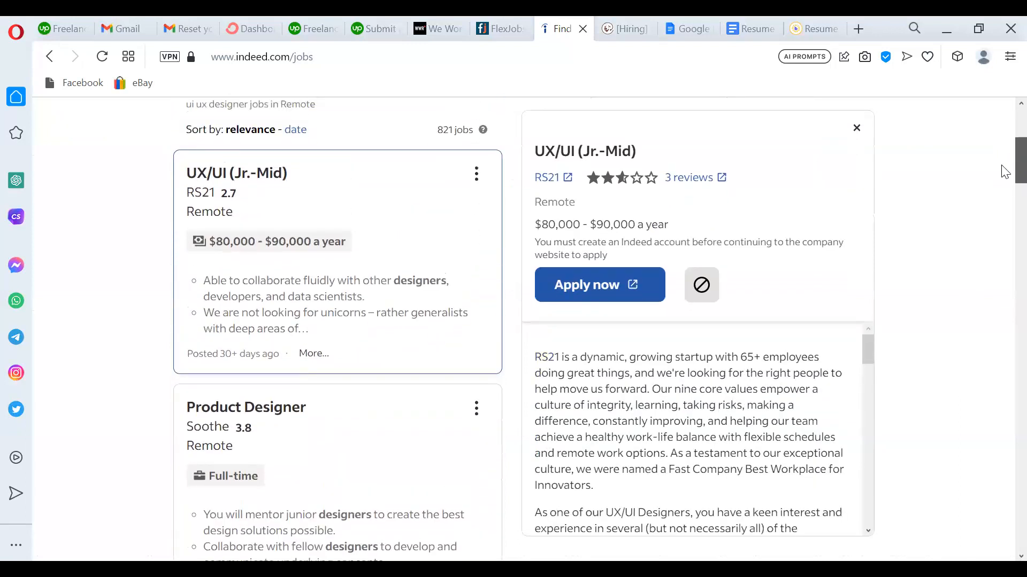
scroll(1005, 170, "up", 1)
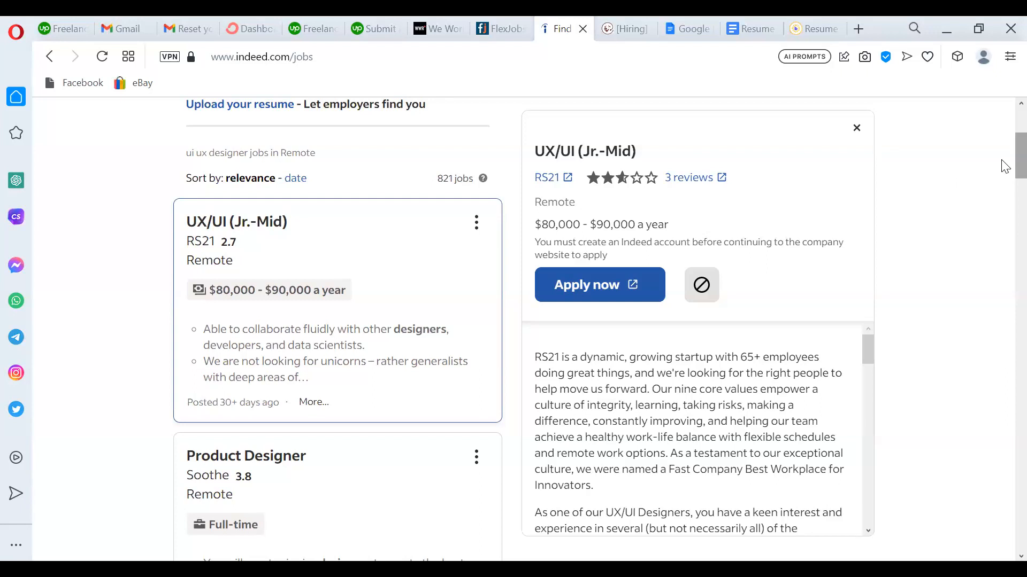
Open Fellos' Mobile UI/UX Designer posting ($50,000–$80,000 a year) and scroll through its details.
left_click_drag(1002, 160, 1004, 215)
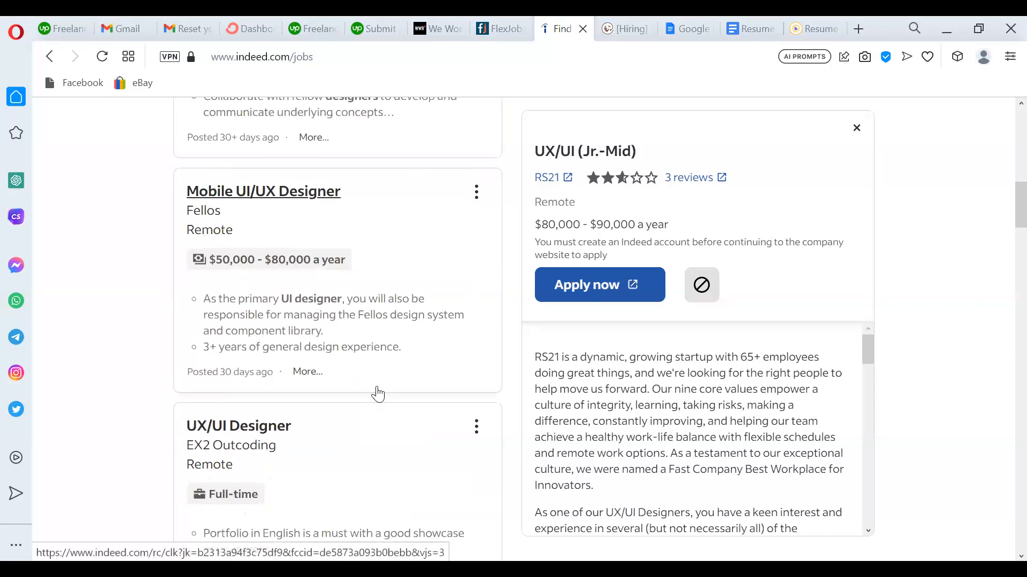
left_click(426, 242)
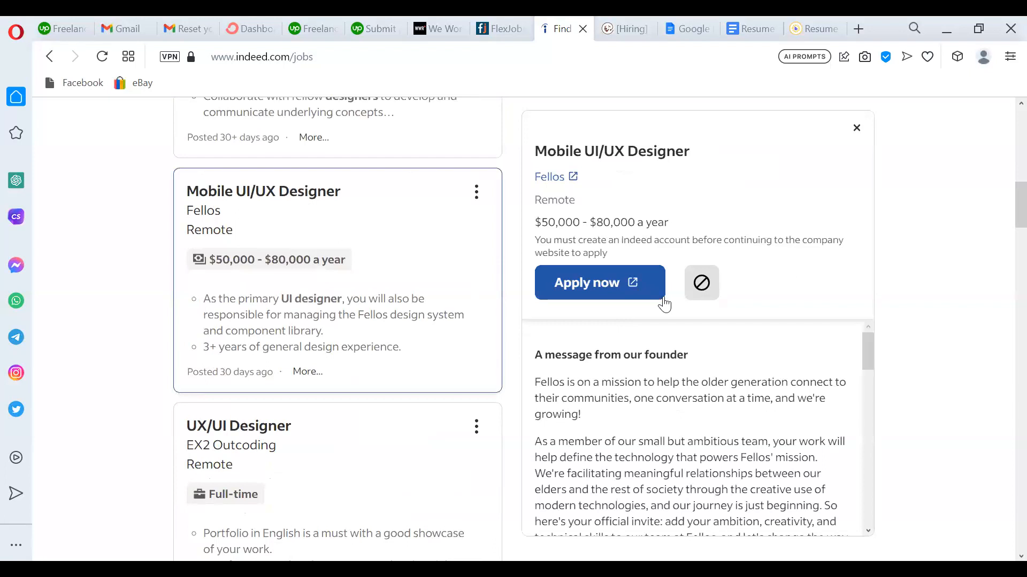
scroll(1005, 227, "down", 1)
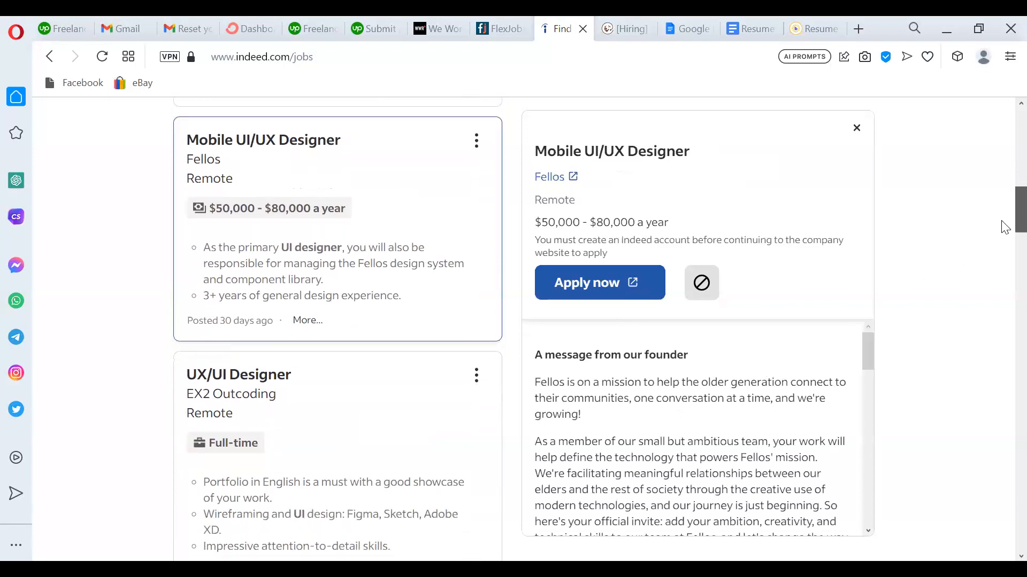
scroll(1005, 227, "down", 2)
left_click_drag(868, 356, 877, 409)
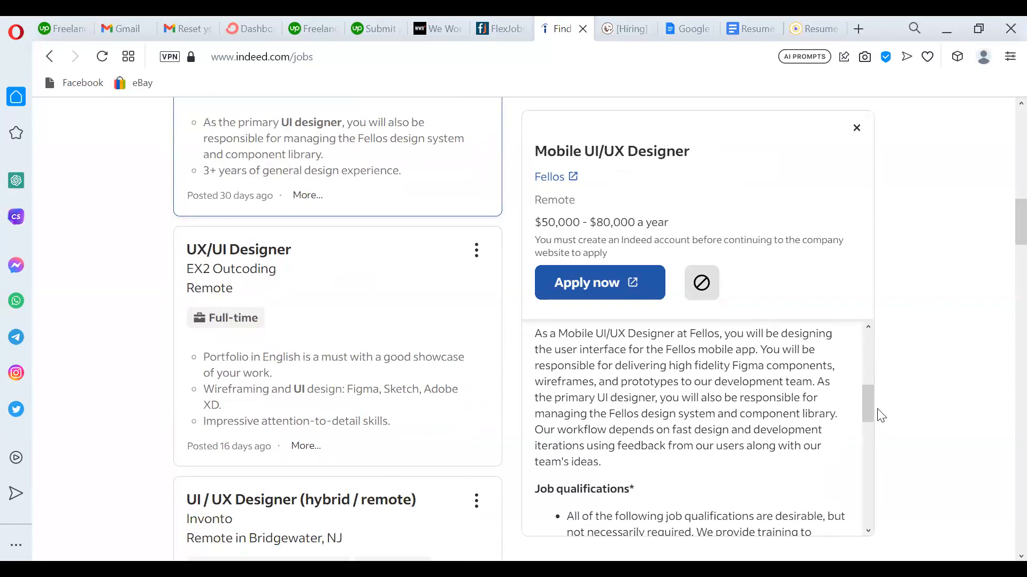
left_click_drag(867, 404, 858, 343)
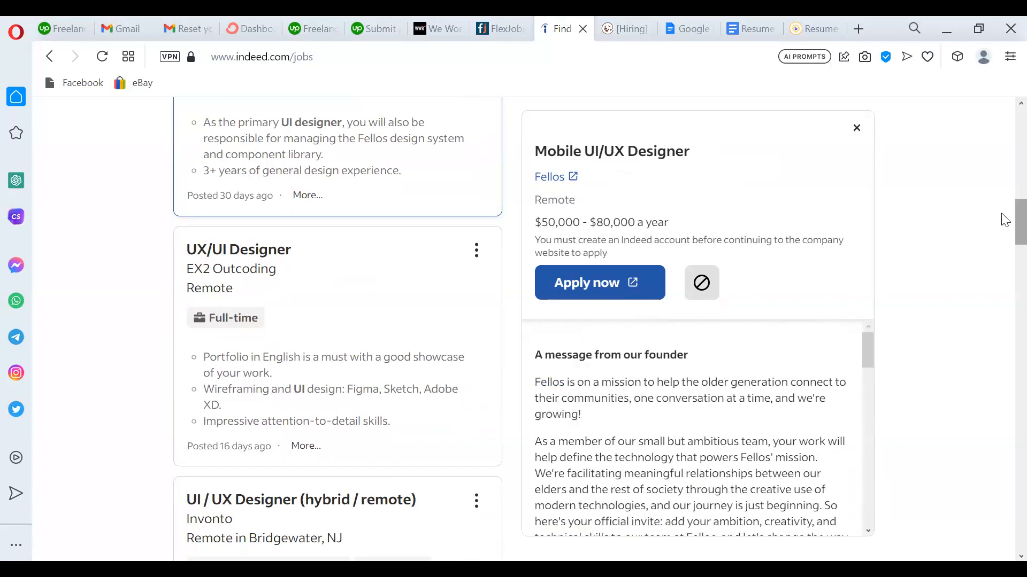
left_click_drag(1017, 214, 1017, 206)
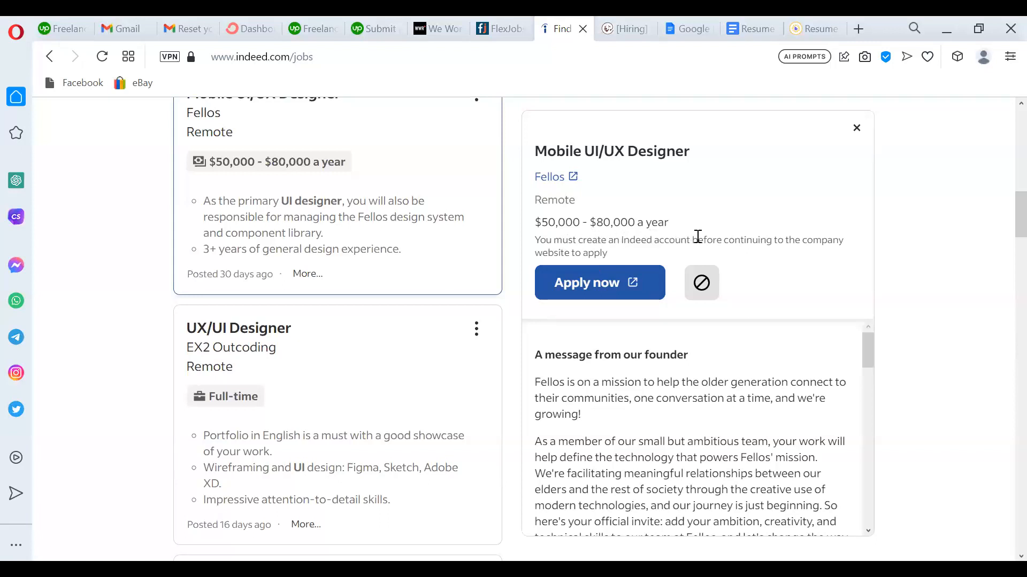
left_click_drag(1005, 238, 1002, 348)
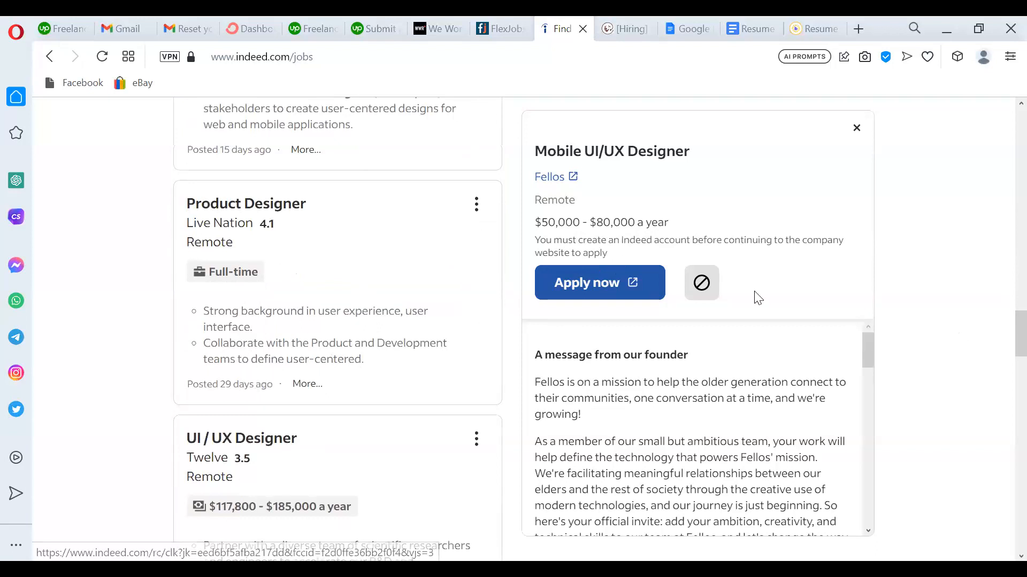
left_click_drag(1003, 323, 1004, 343)
left_click_drag(1004, 250, 1002, 140)
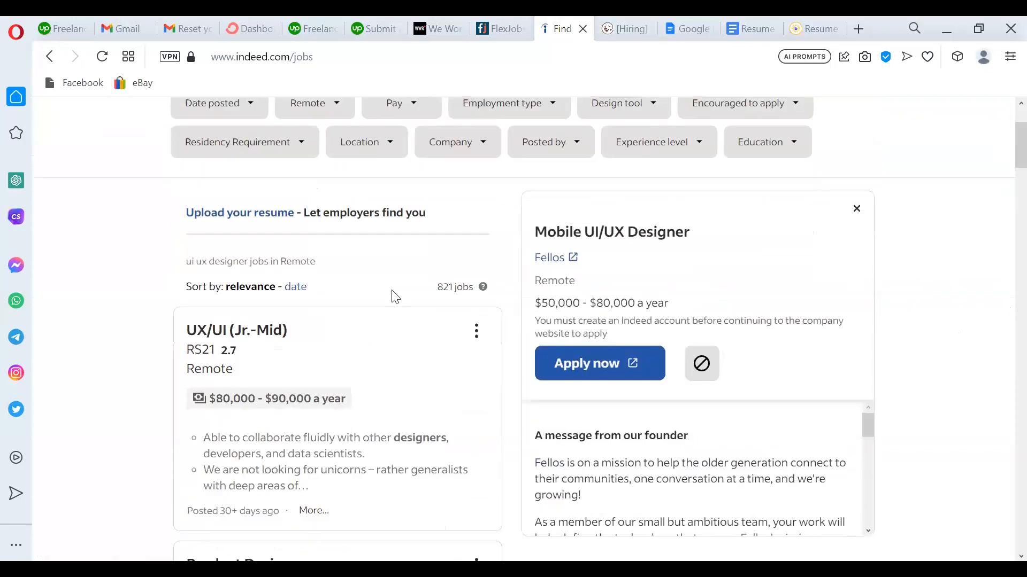
Sort the 821 remote UI UX designer results by date and scroll the newest postings.
left_click(299, 296)
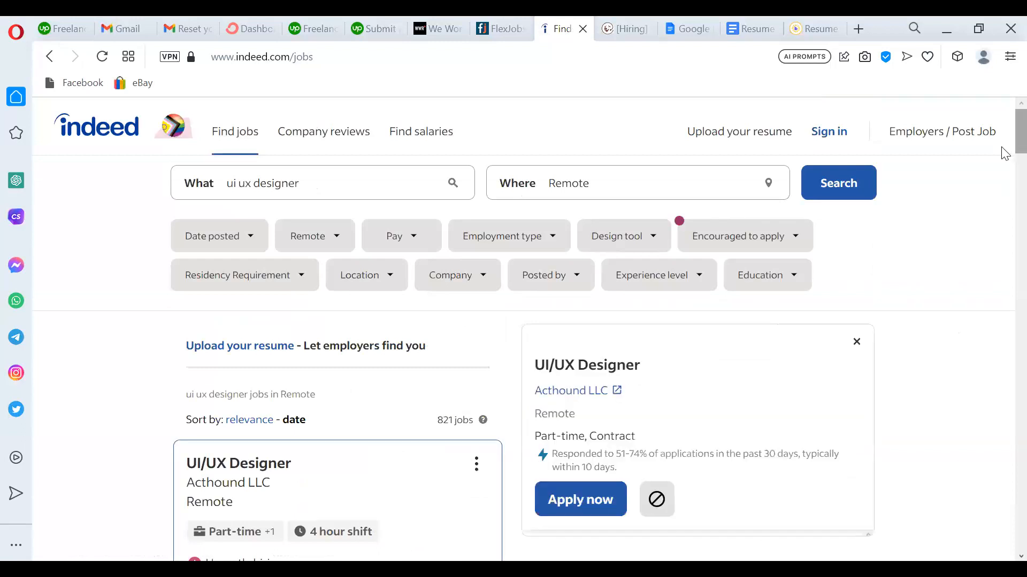
scroll(1005, 154, "down", 5)
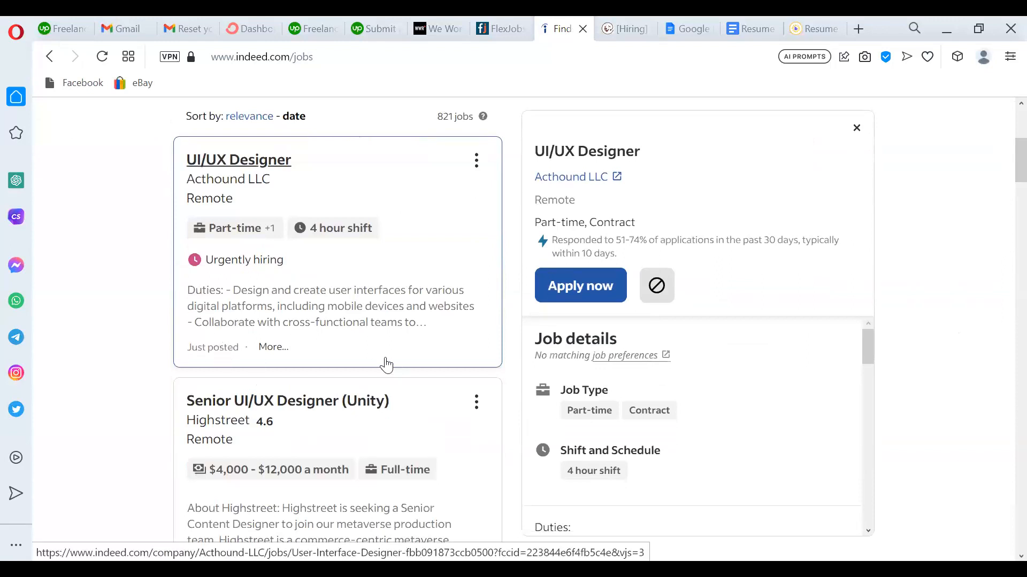
scroll(1003, 185, "down", 3)
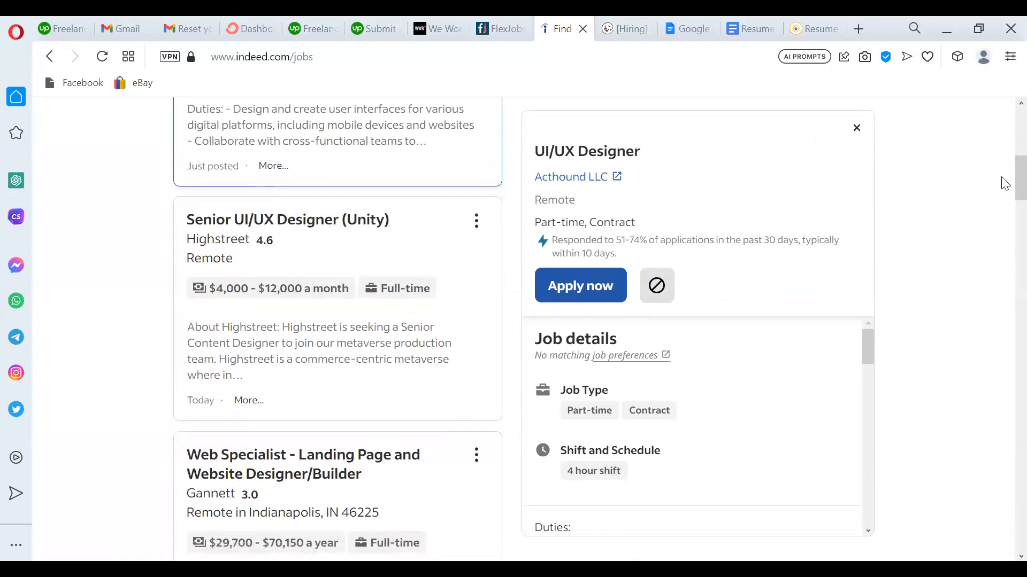
left_click_drag(1003, 183, 1004, 213)
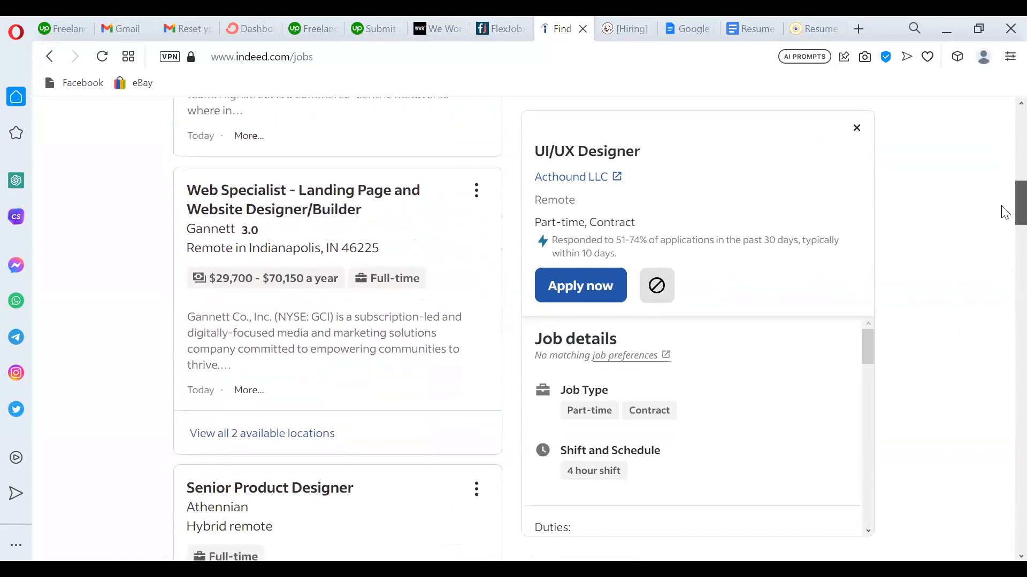
scroll(1002, 220, "down", 4)
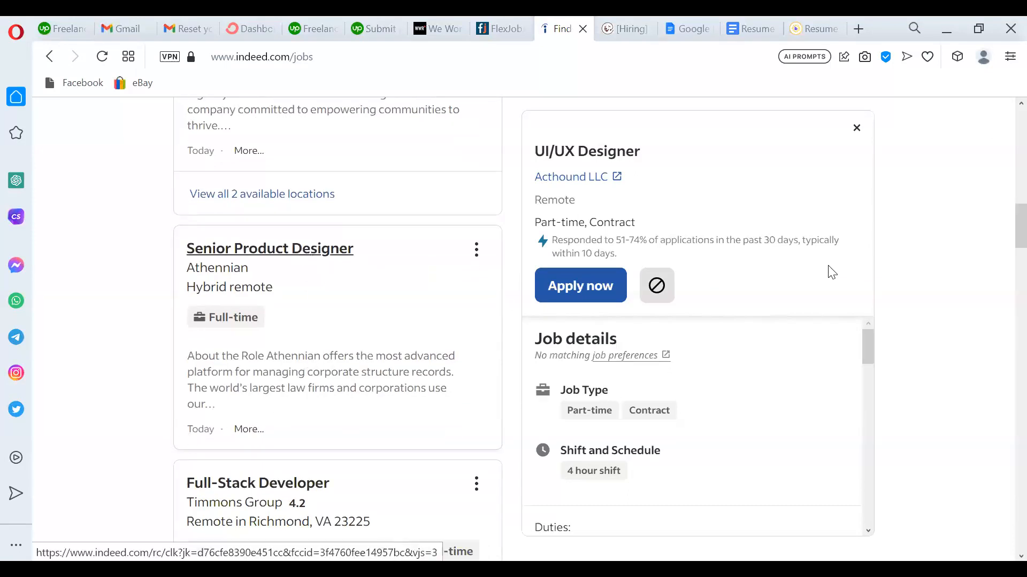
left_click_drag(1008, 239, 1005, 82)
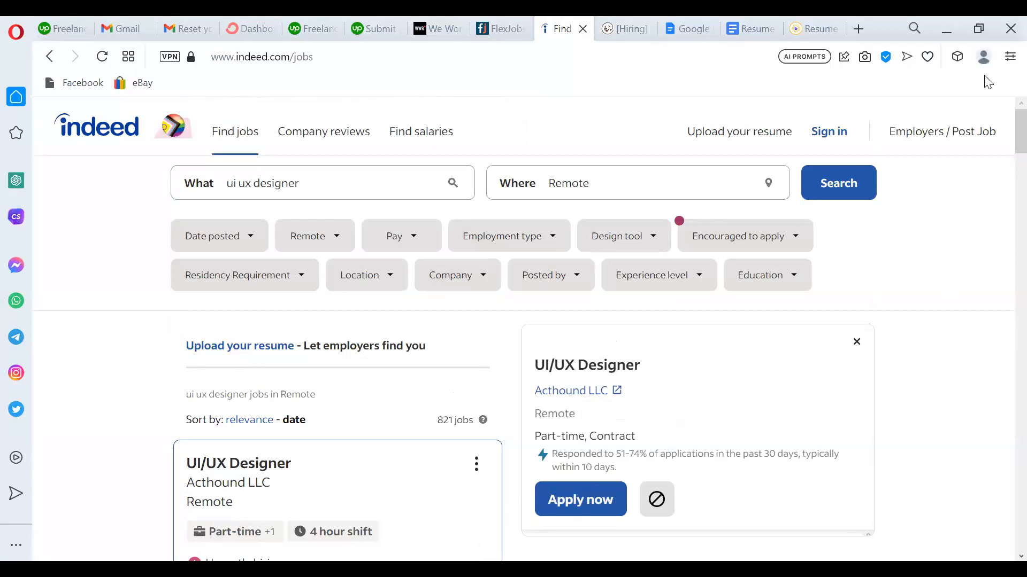
Close the BeamJobs resume builder and FlexJobs tabs.
left_click(807, 28)
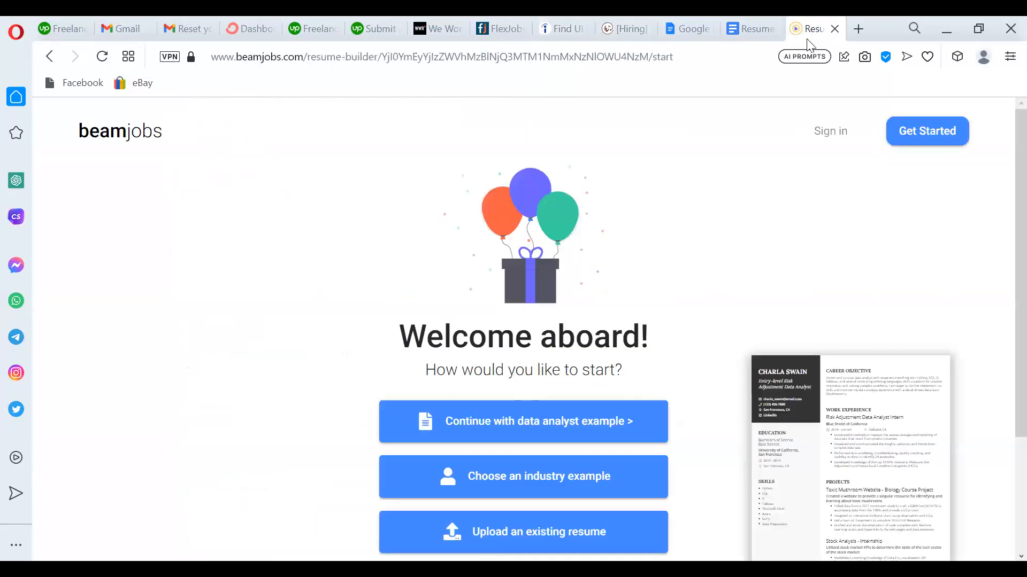
left_click(835, 30)
left_click(663, 27)
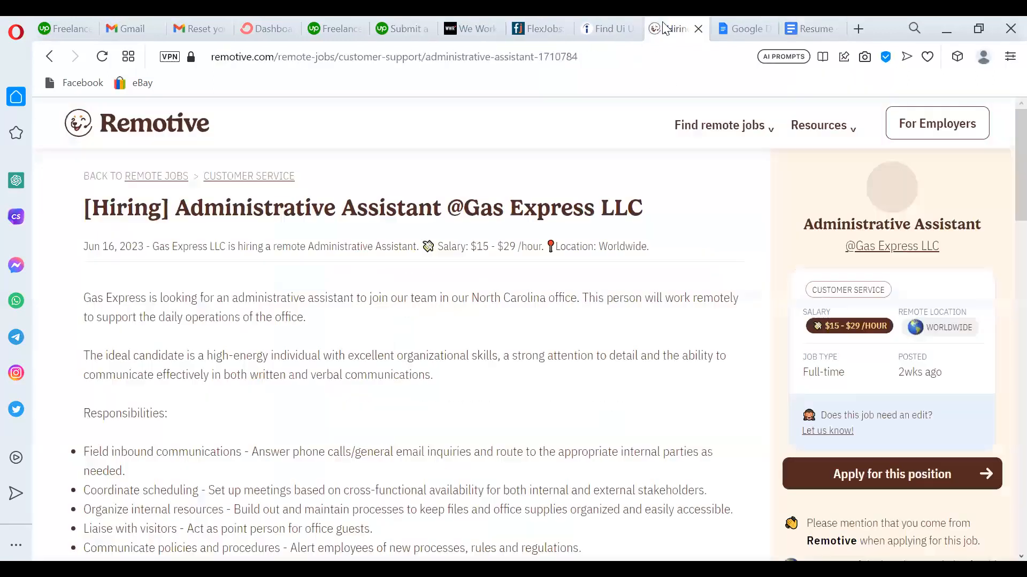
left_click(544, 27)
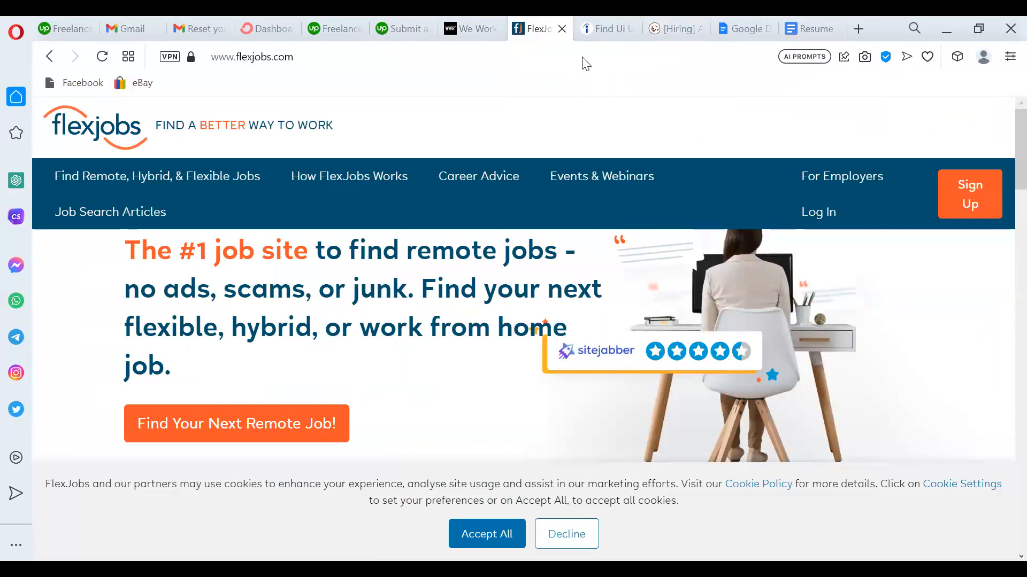
left_click(562, 29)
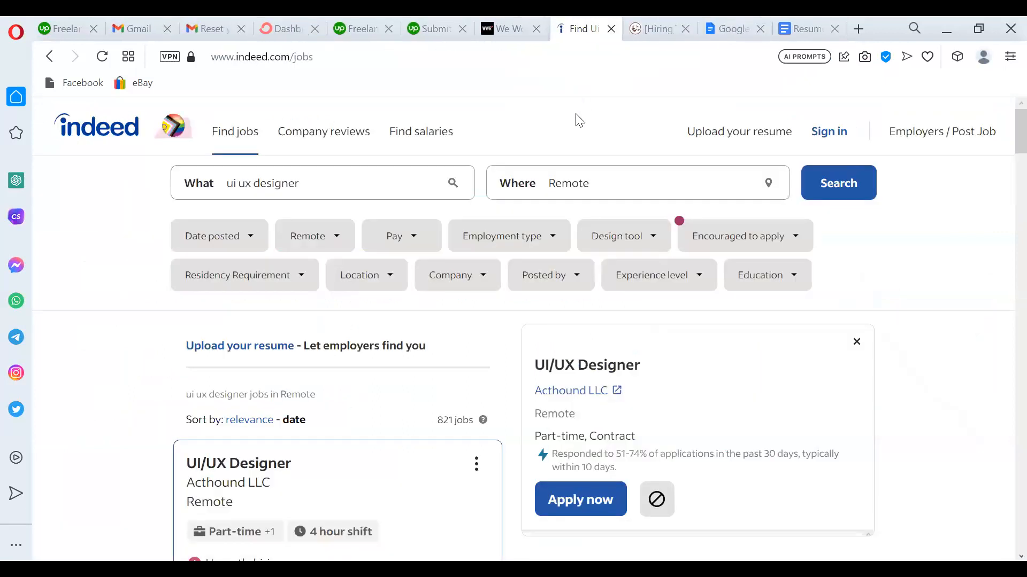
Check the We Work Remotely, Indeed and Remotive tabs, then start a new blank tab.
left_click(514, 30)
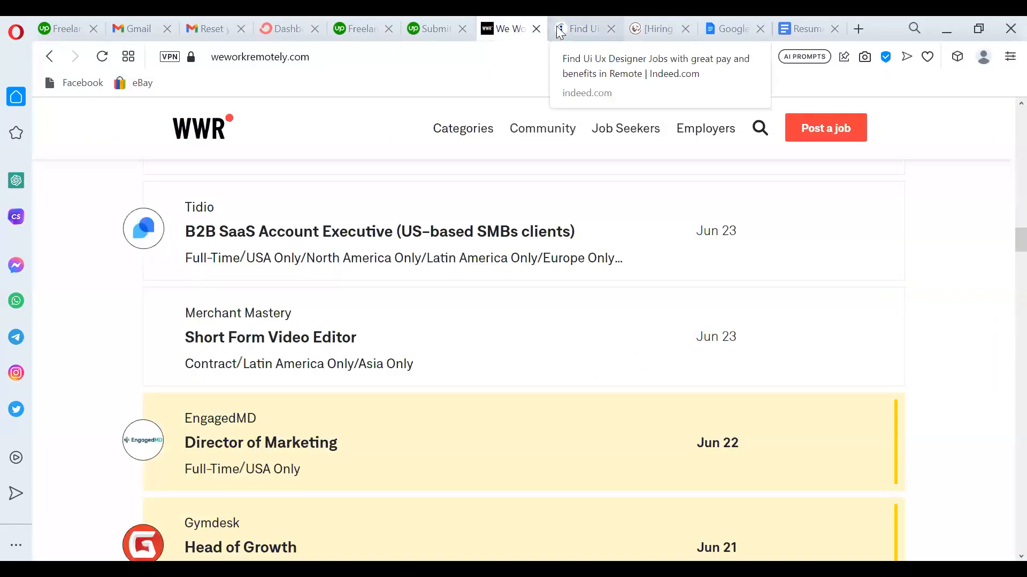
left_click(560, 31)
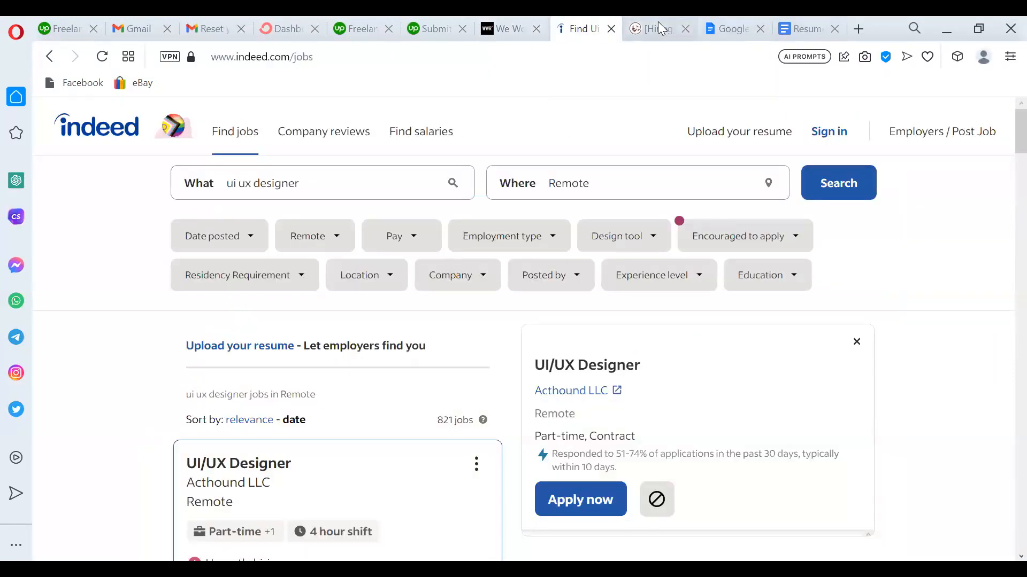
left_click(662, 28)
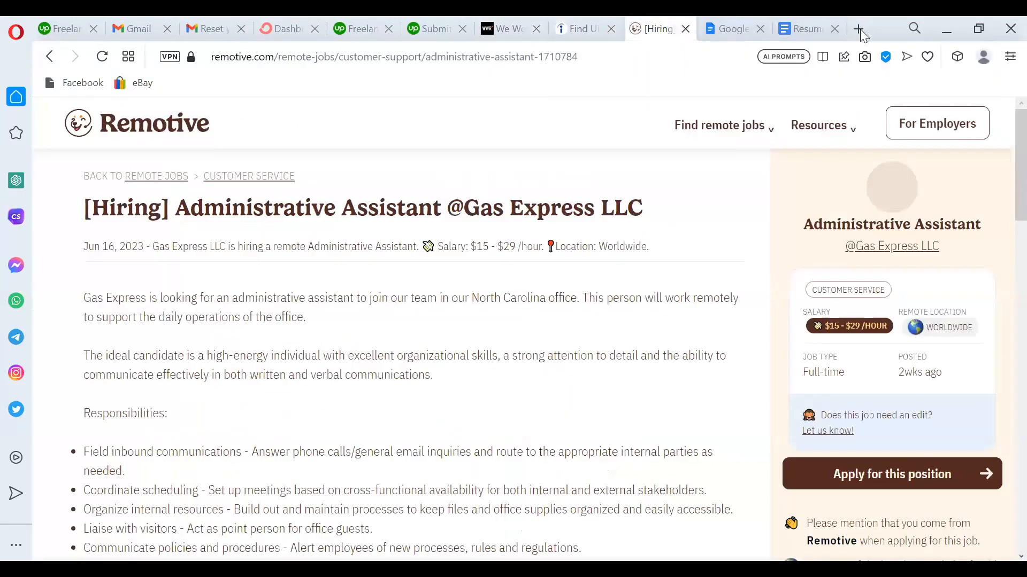
left_click(860, 30)
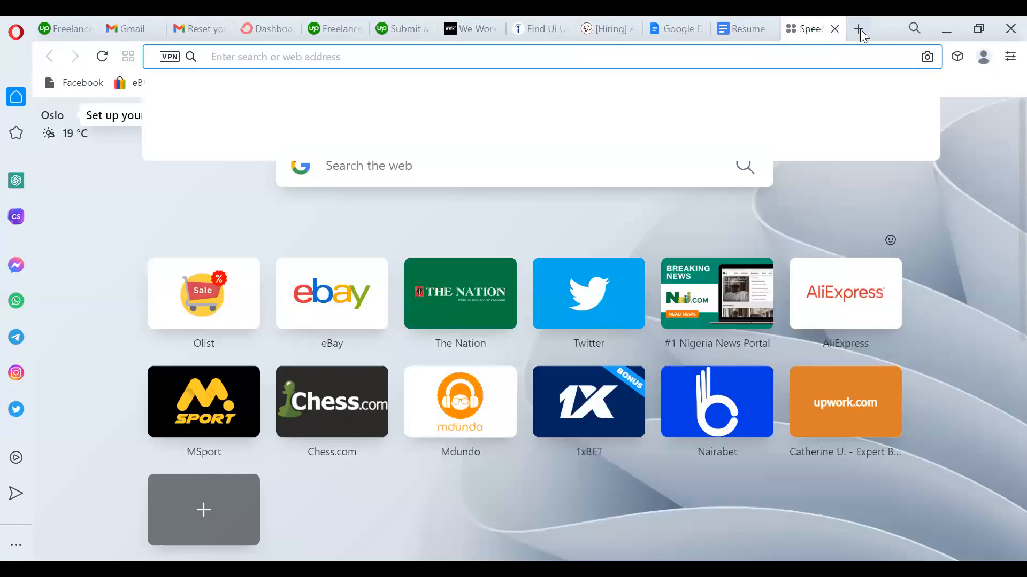
Search Google for 'remotetask' and go to the Remote OK site from the results.
type("remote")
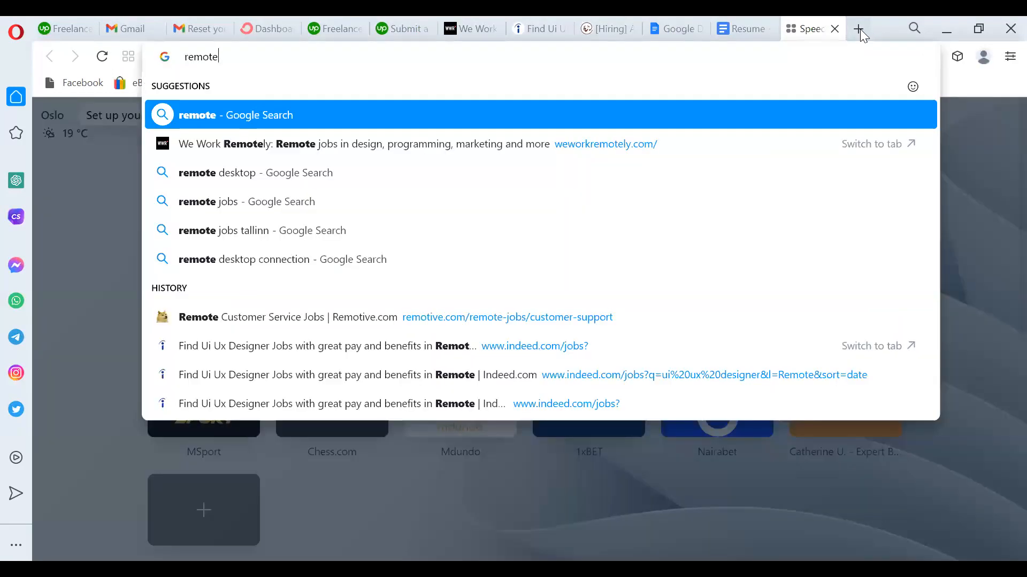
type("task")
key("Return")
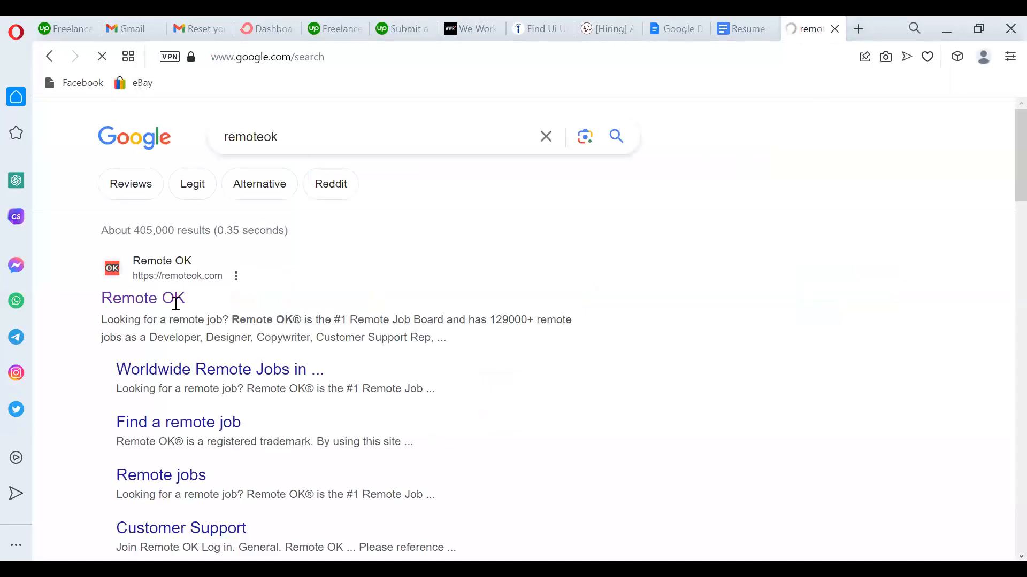
left_click(177, 305)
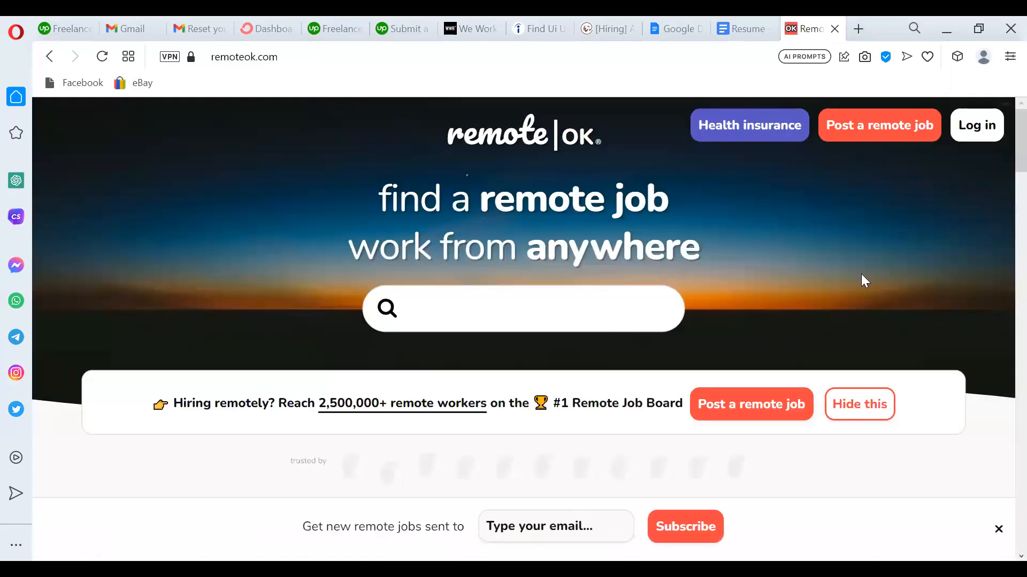
Try 'engineer' in the Remote OK search, then apply the Finance filter and browse the results.
type("engineer")
key("BackSpace")
key("BackSpace")
key("BackSpace")
key("BackSpace")
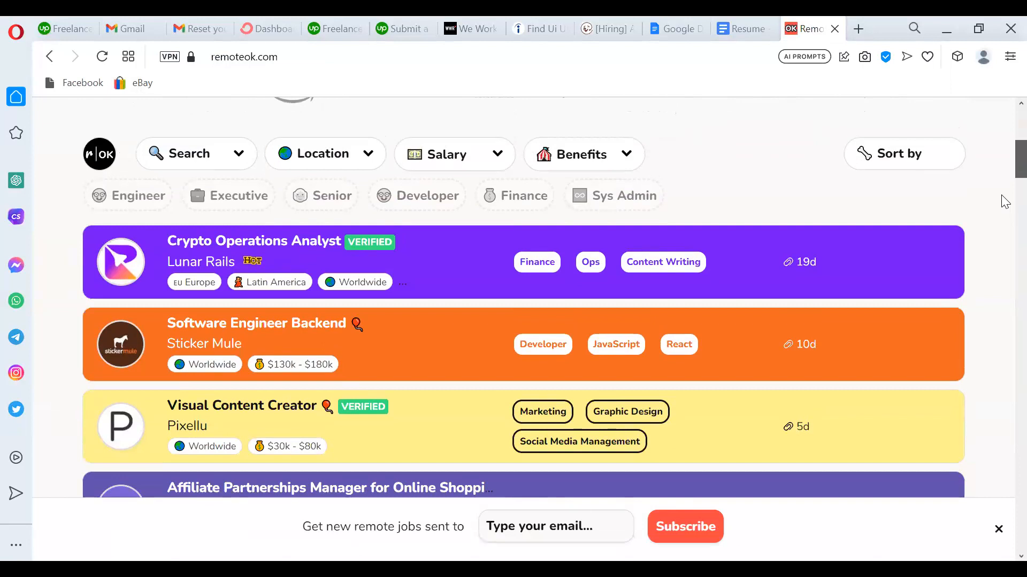
scroll(1006, 206, "down", 2)
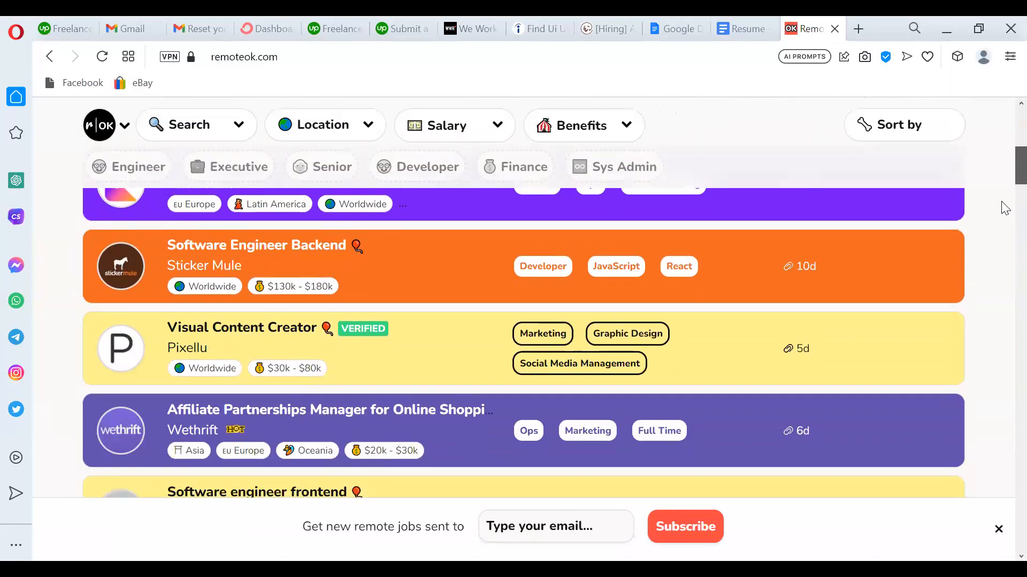
scroll(1004, 214, "down", 3)
scroll(1003, 214, "up", 5)
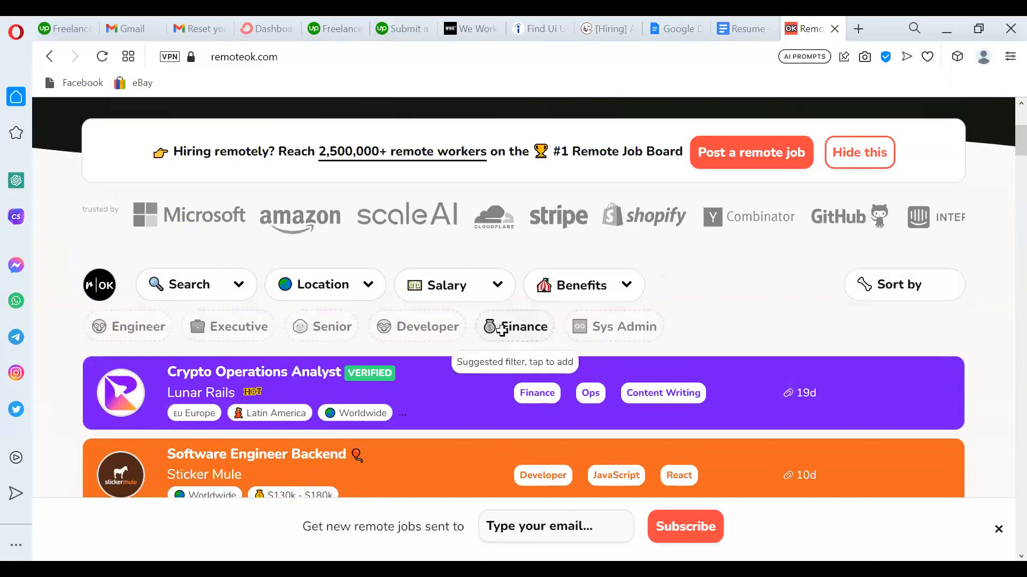
left_click(518, 326)
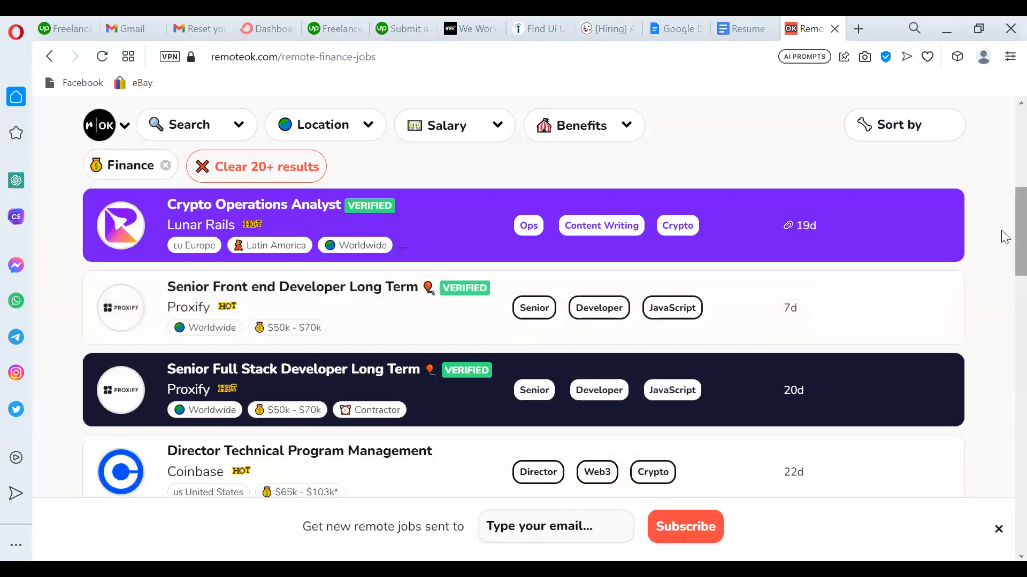
scroll(1002, 232, "down", 5)
scroll(1003, 306, "down", 5)
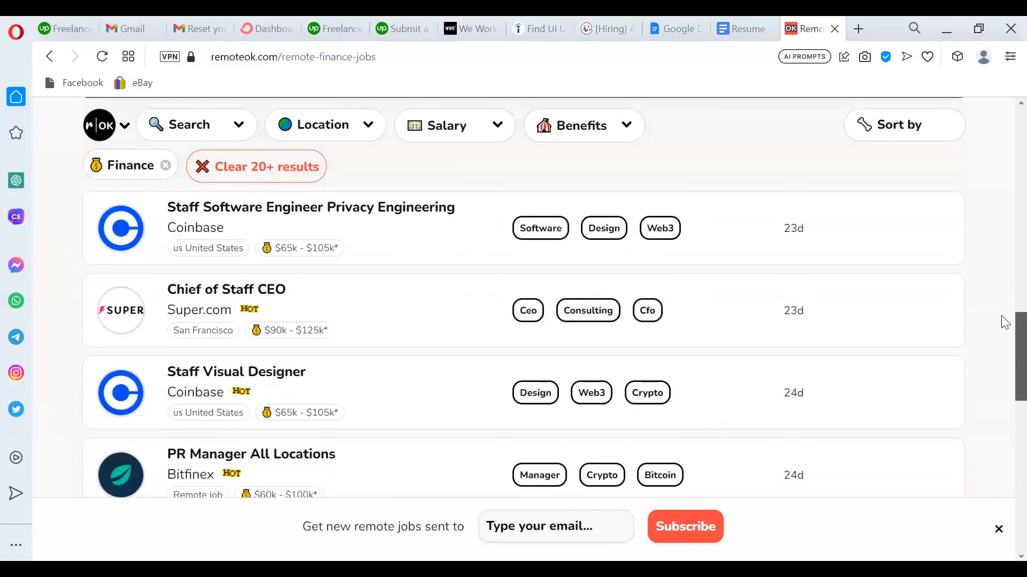
scroll(1002, 320, "up", 15)
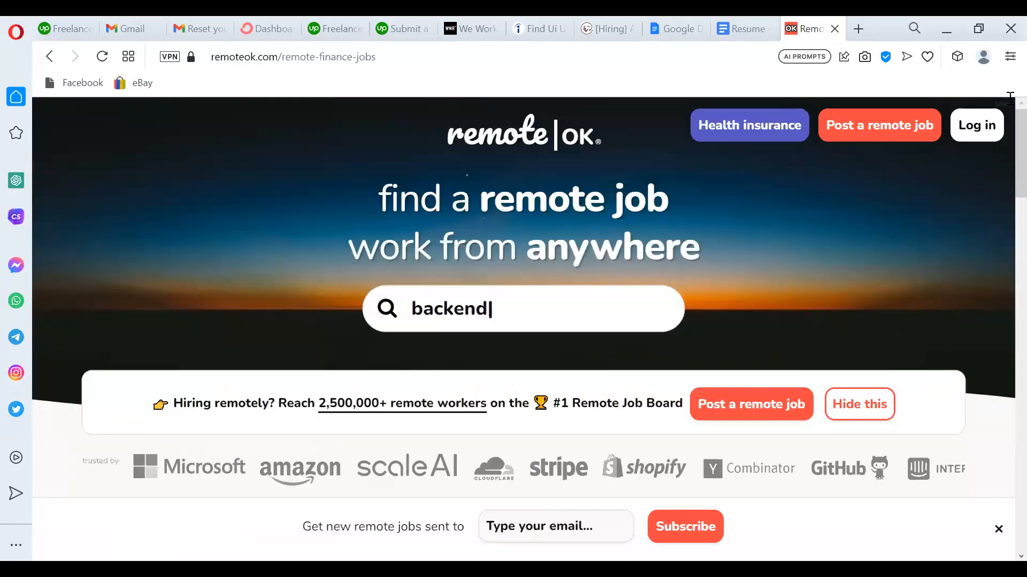
Replace the search term with 'golang', then reach ZipRecruiter UK through a Google search.
key("ctrl+a")
type("golang")
left_click(393, 59)
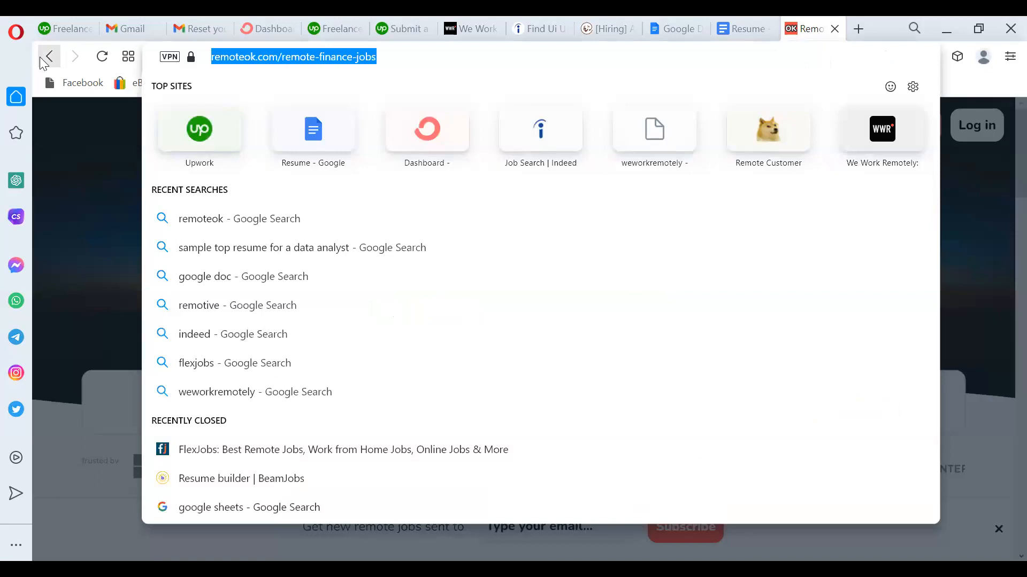
type("zipre")
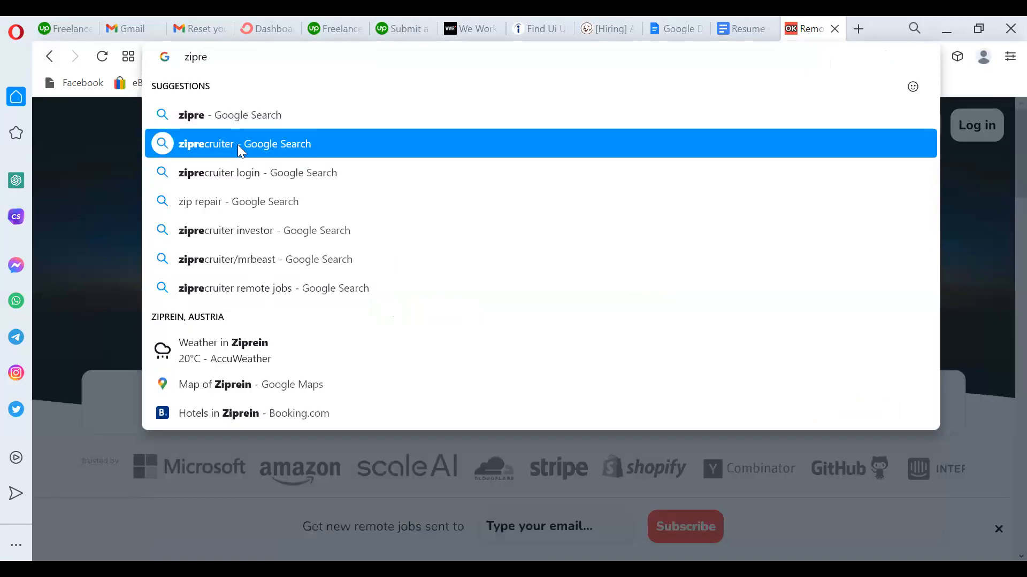
left_click(237, 144)
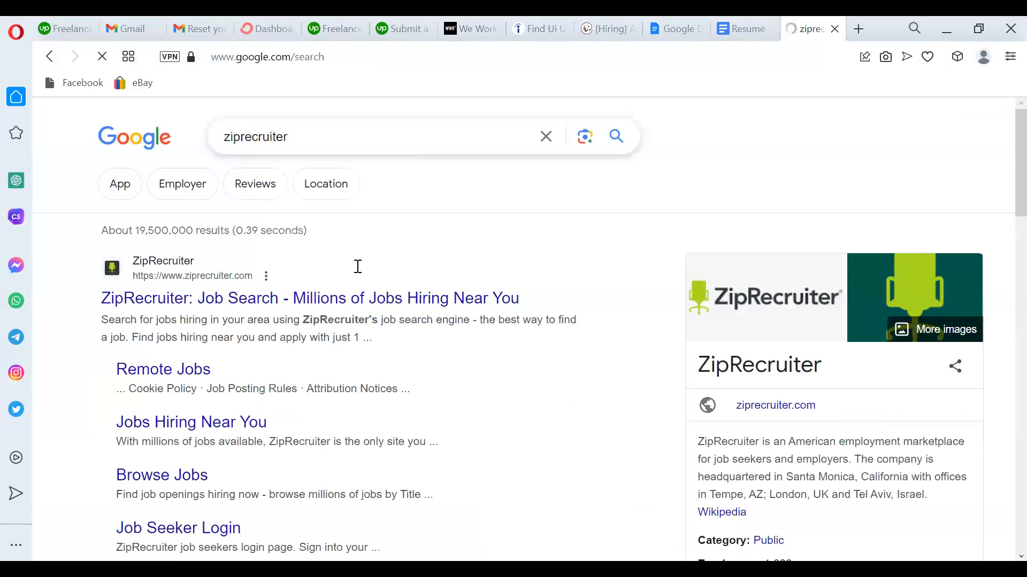
left_click(280, 301)
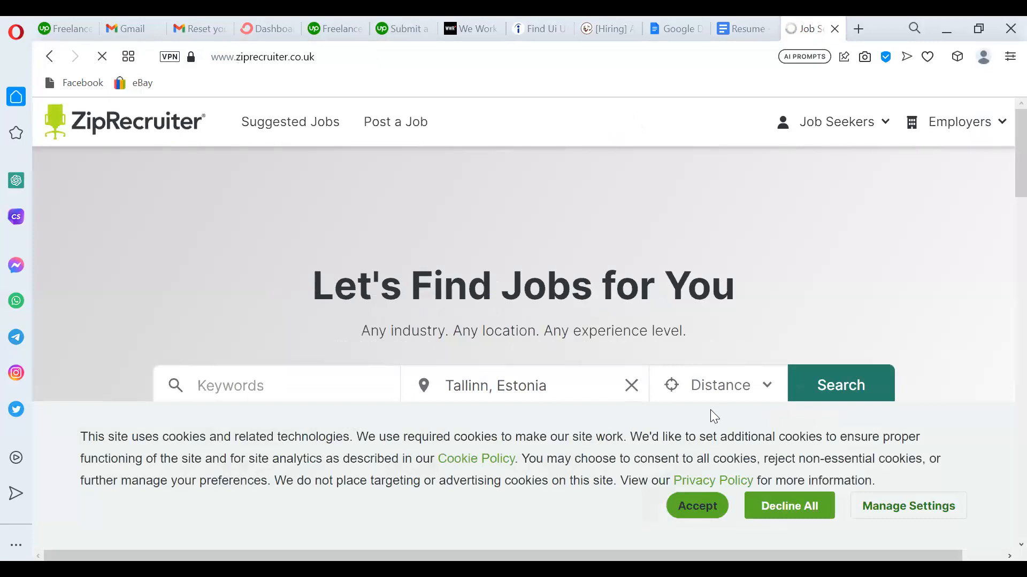
Dismiss the Google sign-in popup, decline optional cookies, and scroll the ZipRecruiter homepage.
left_click(971, 137)
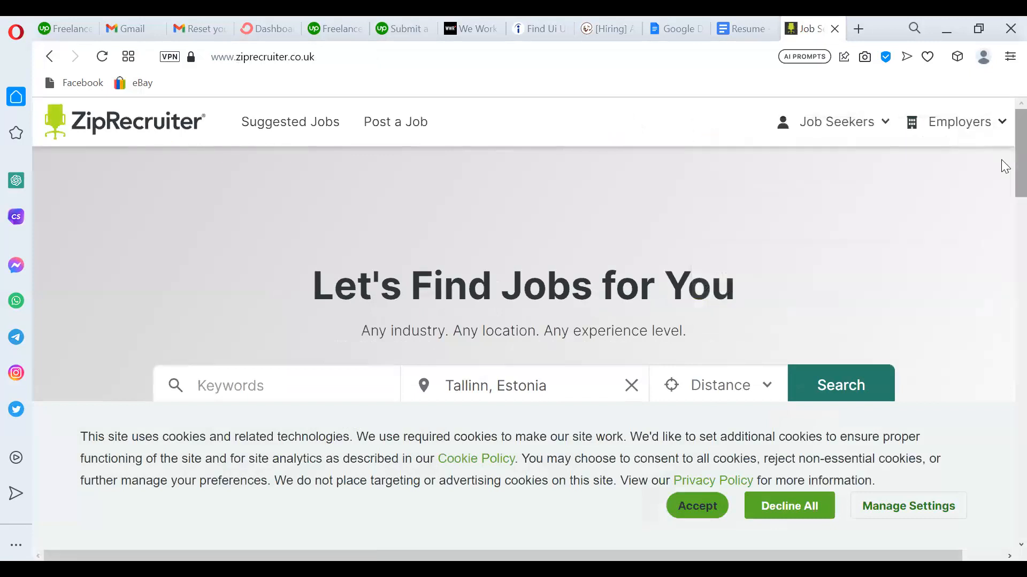
scroll(1001, 209, "down", 5)
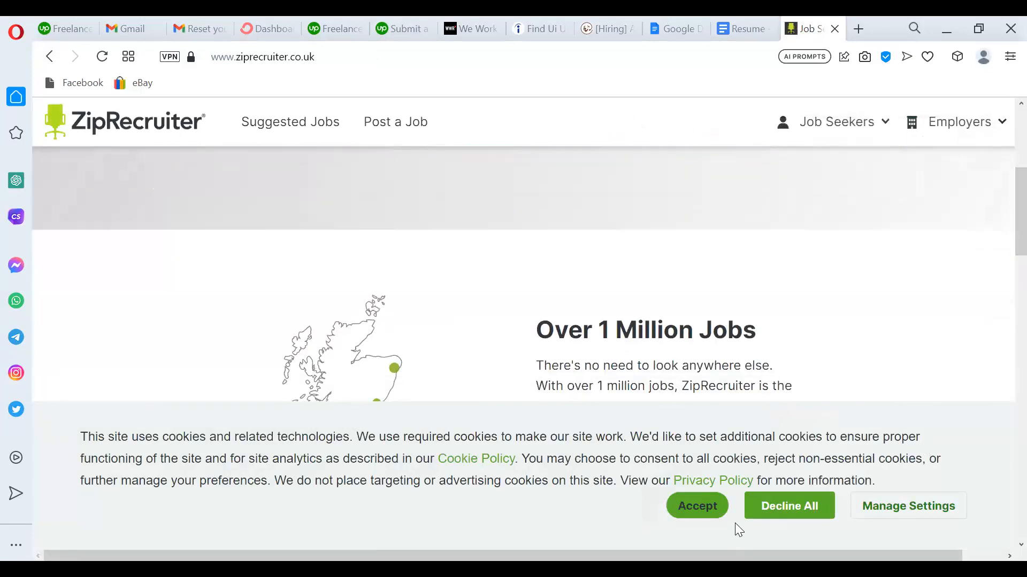
left_click(785, 516)
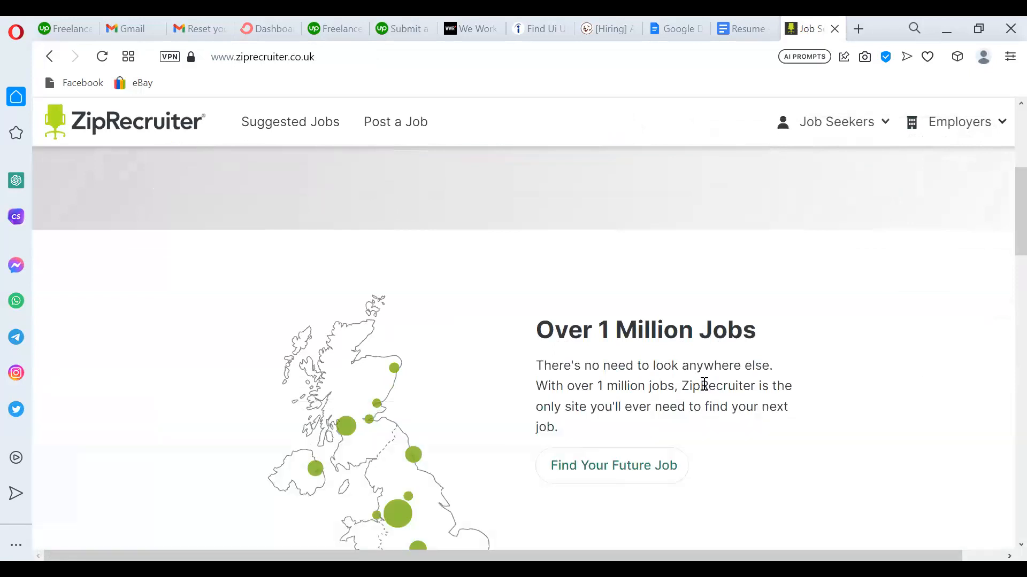
scroll(1002, 267, "down", 7)
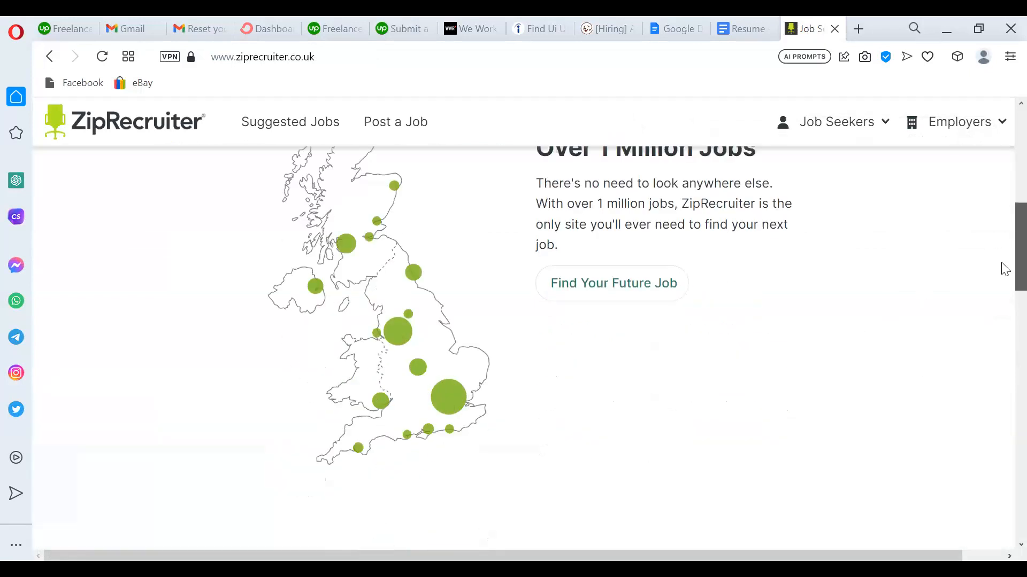
scroll(1002, 321, "down", 8)
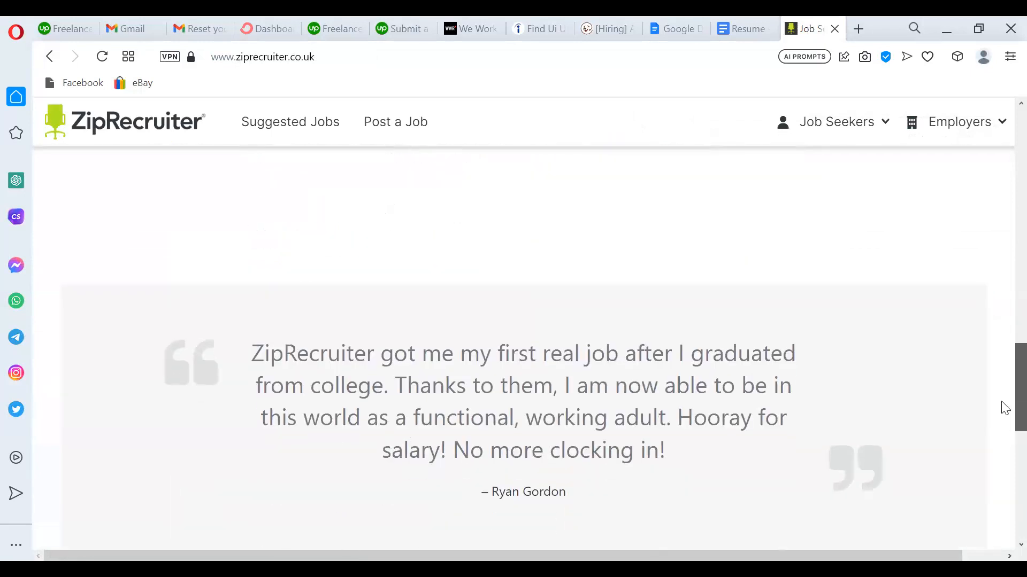
left_click_drag(1001, 402, 1001, 371)
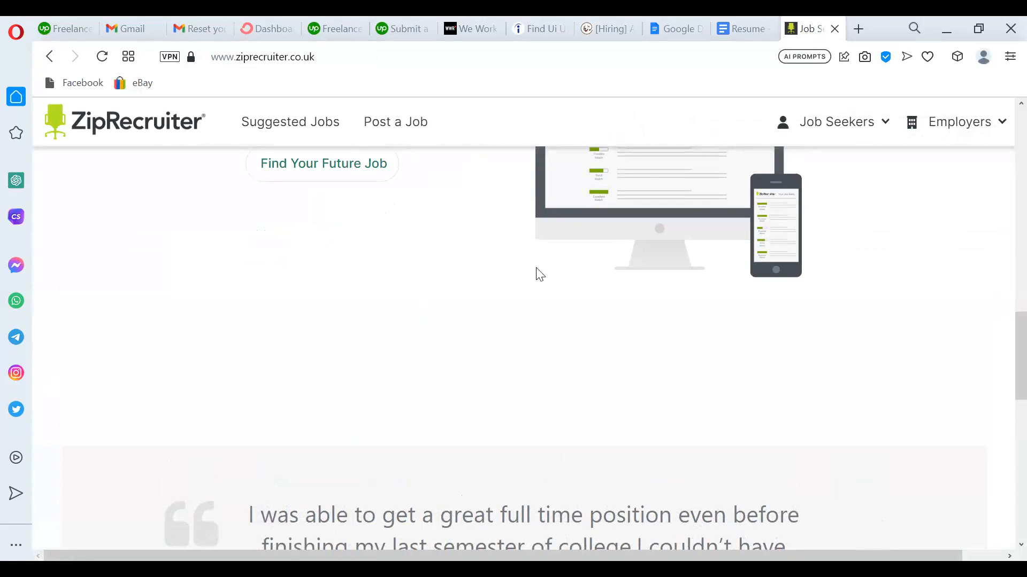
scroll(1004, 267, "up", 15)
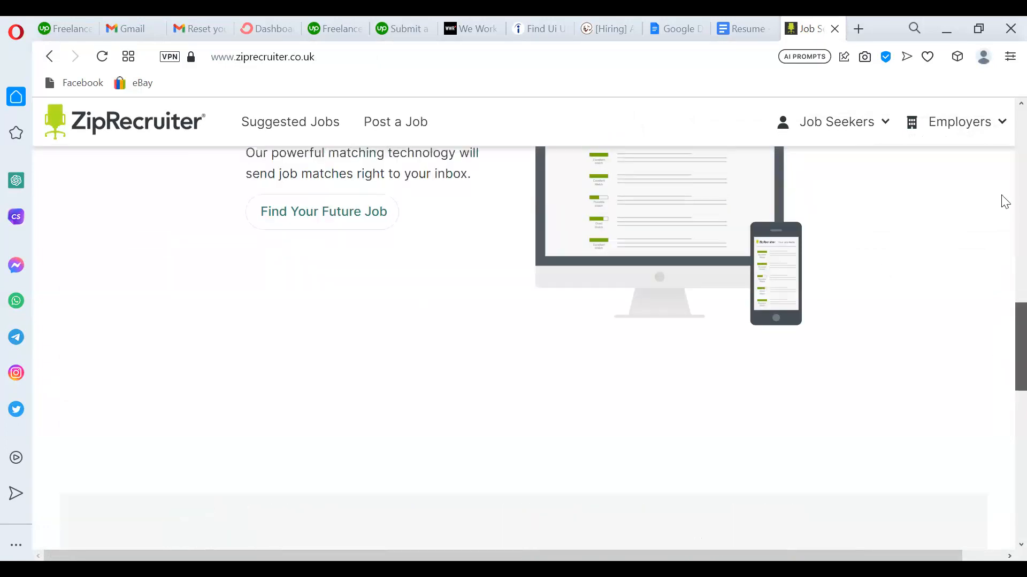
Replace the preset Tallinn, Estonia location with Remote.
left_click(633, 345)
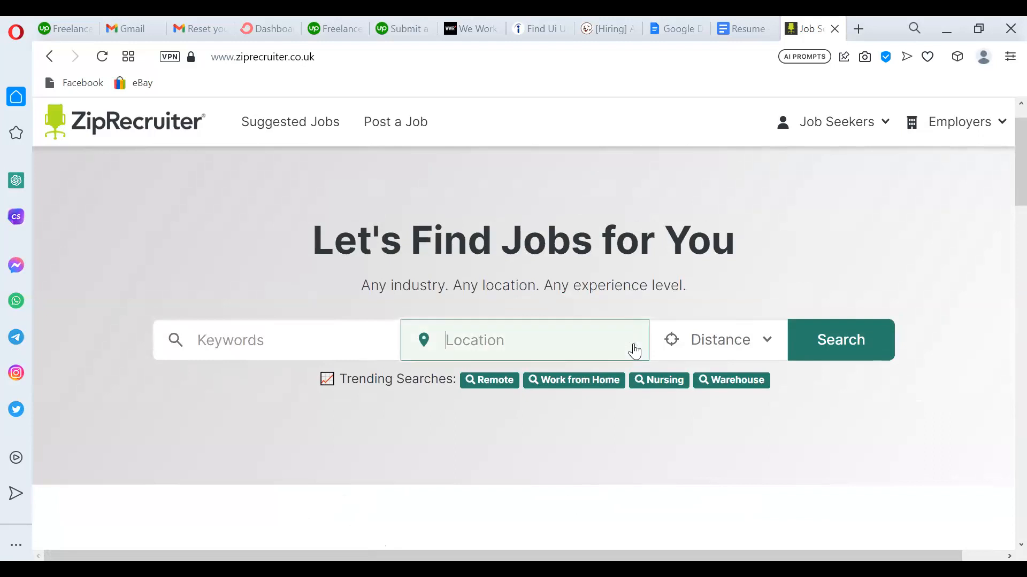
type("re")
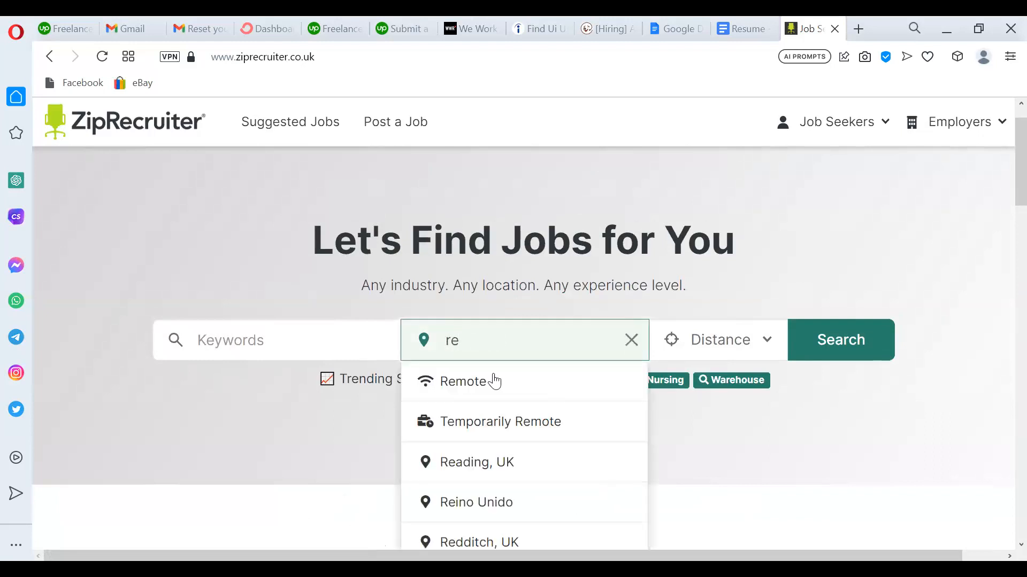
left_click(495, 381)
Set the job keywords to Project Manager and run the search.
left_click(383, 345)
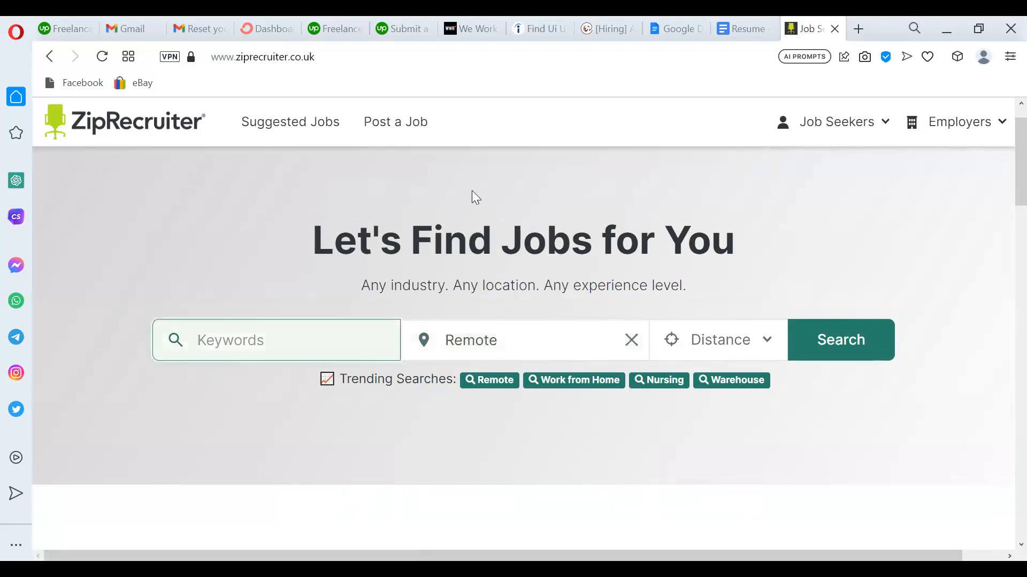
left_click(553, 16)
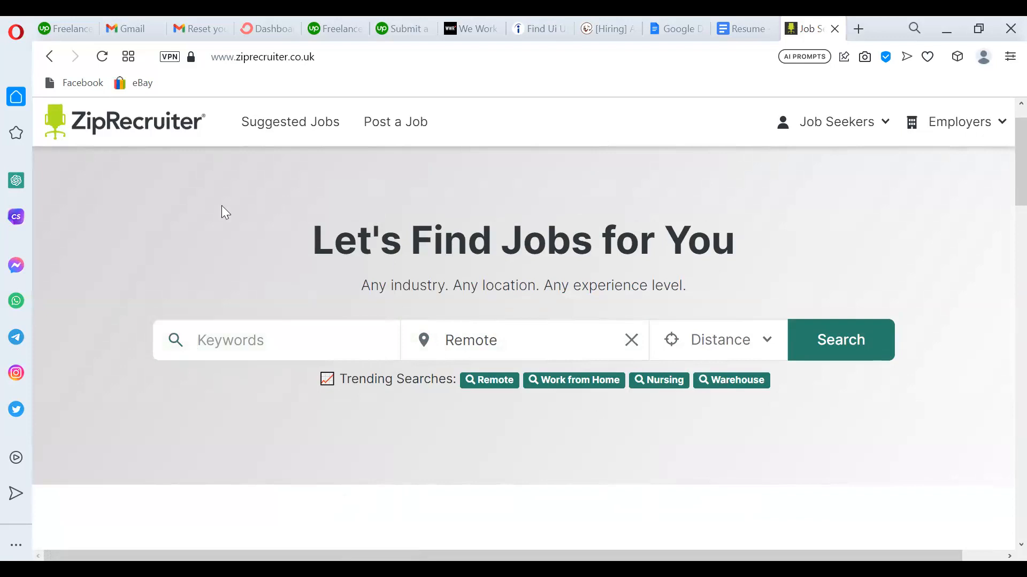
left_click(269, 339)
type("Pro")
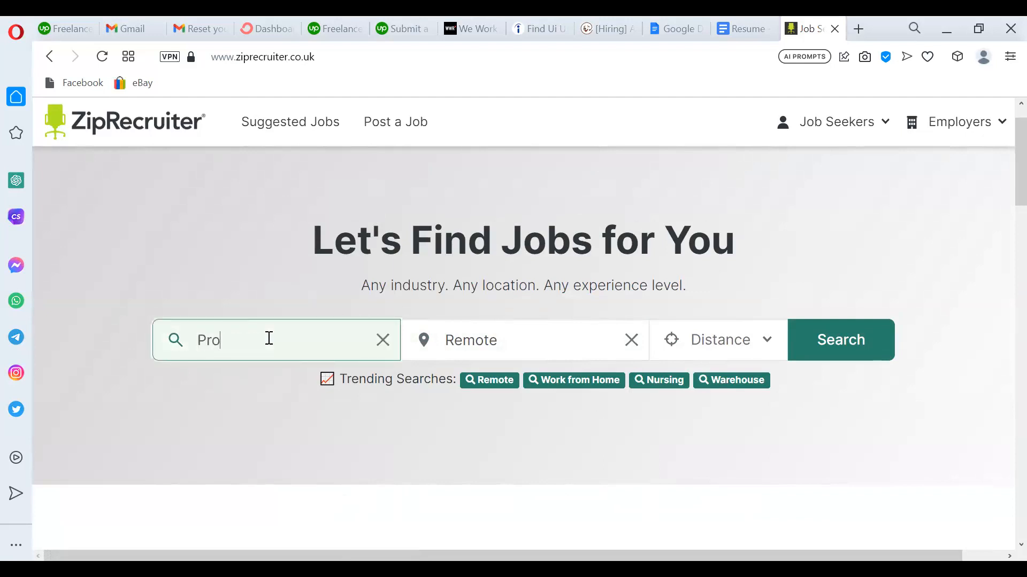
type("je")
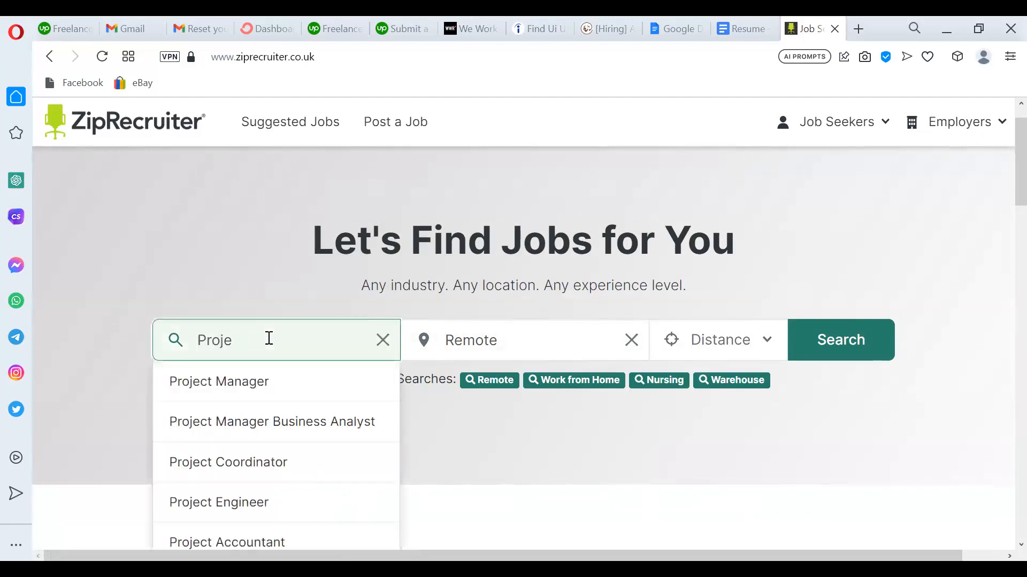
left_click(258, 387)
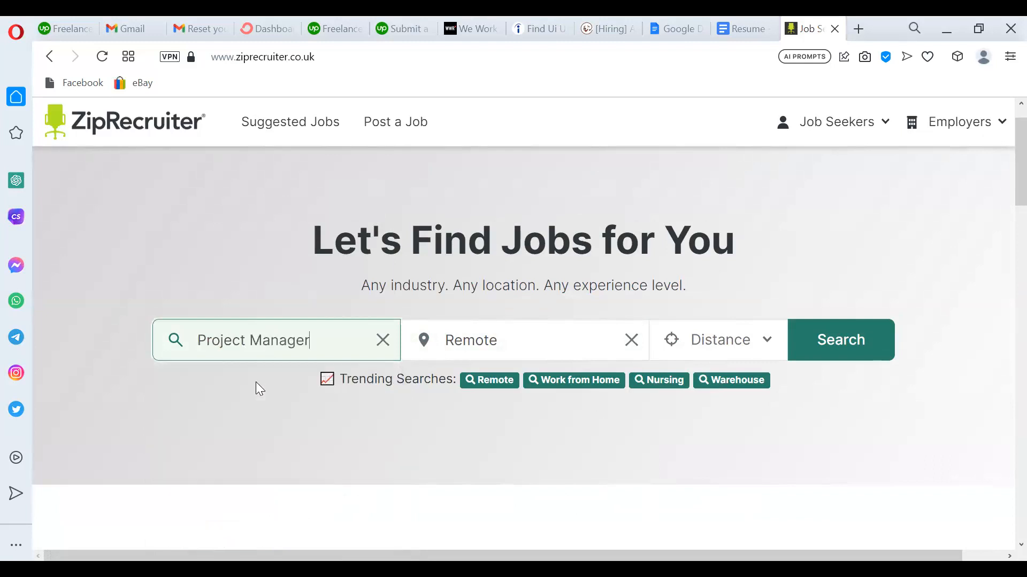
left_click(832, 348)
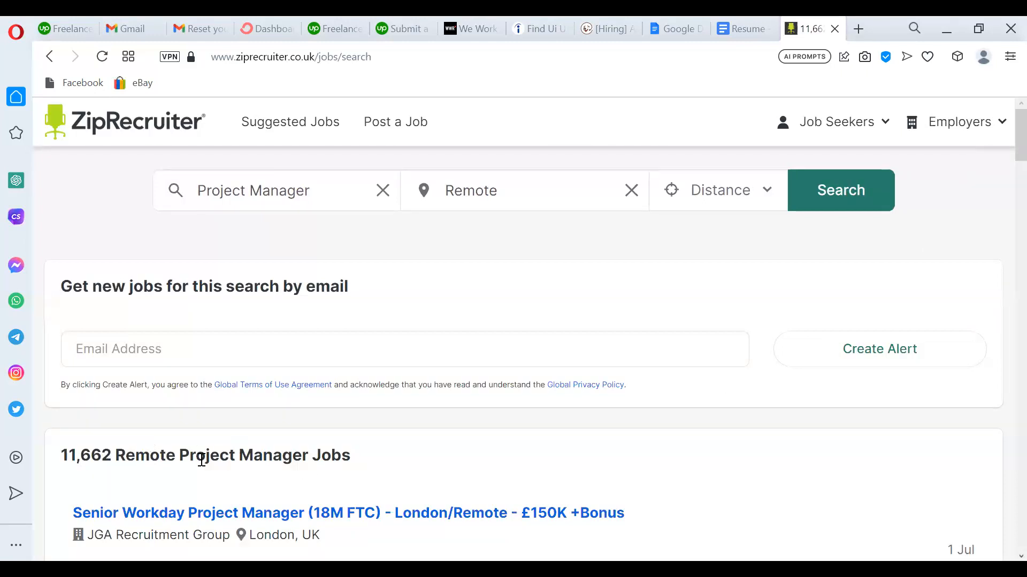
Scroll the 11,662 Project Manager results and view the Distance options without changing them.
left_click_drag(1003, 135, 1002, 91)
left_click(443, 192)
scroll(1005, 295, "down", 1)
left_click_drag(1001, 288, 1005, 135)
left_click(747, 195)
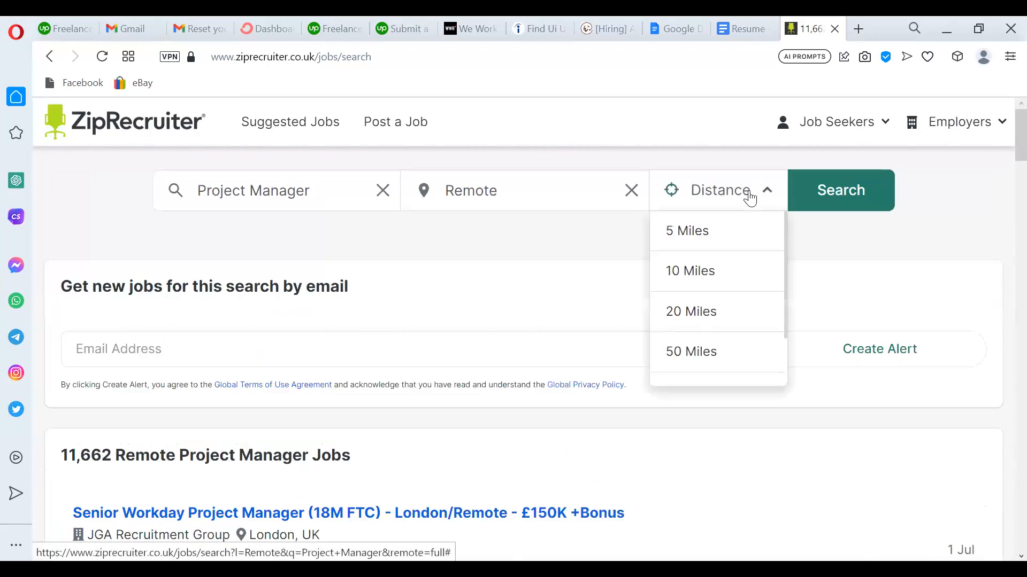
left_click(848, 231)
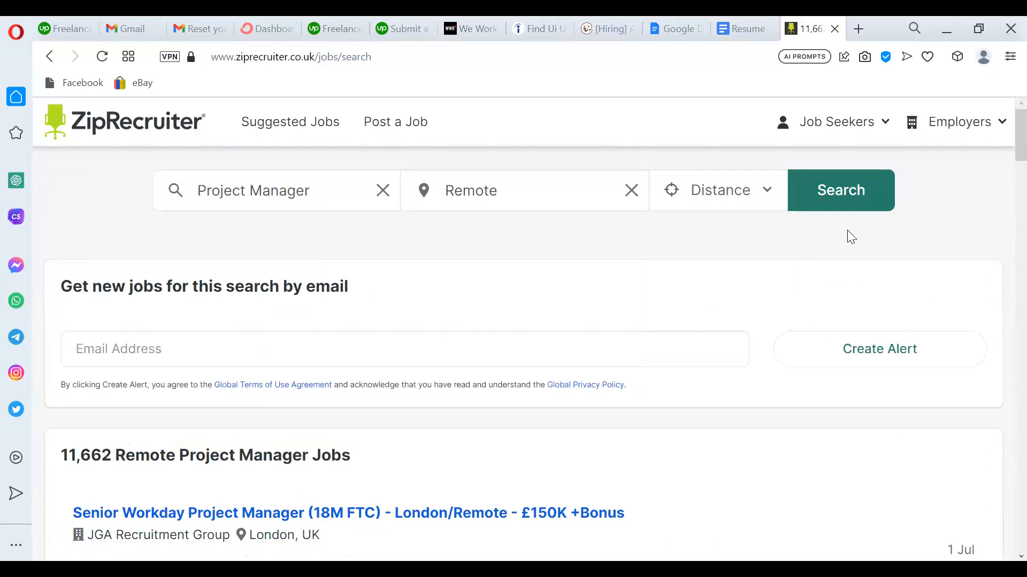
left_click_drag(1001, 152, 1001, 80)
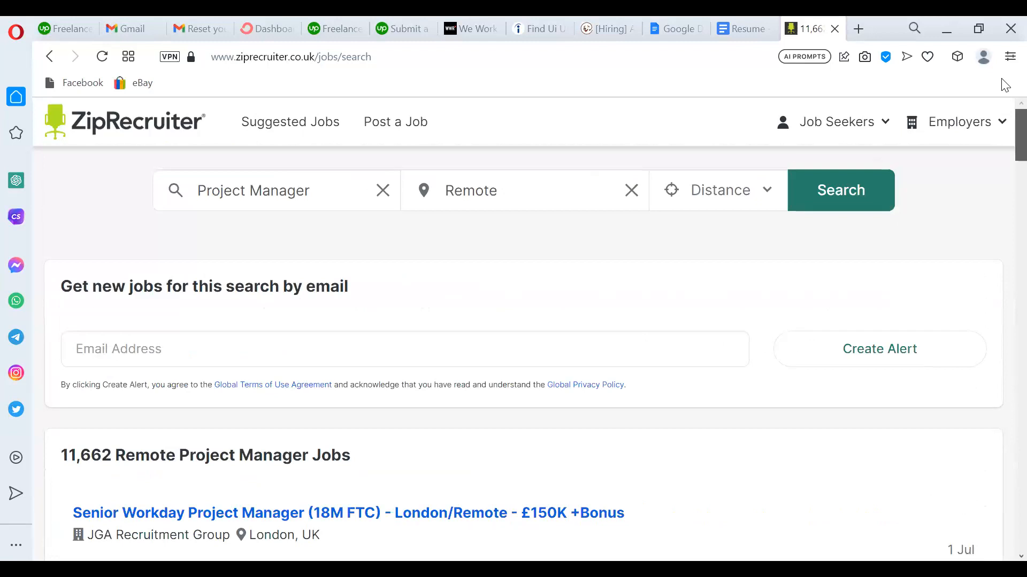
left_click(537, 195)
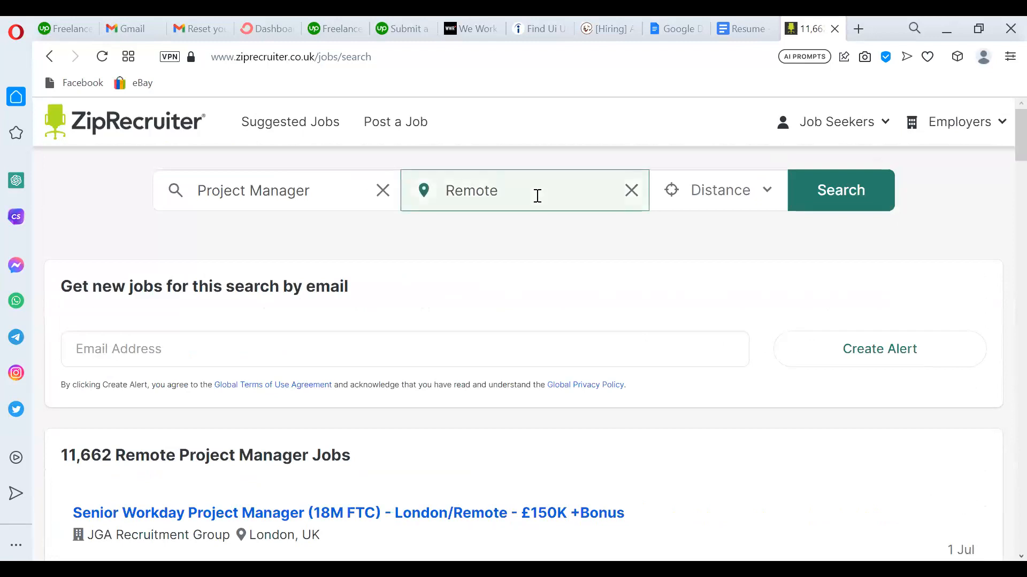
Search with location 'Remote usa', which finds no jobs, clear the location, then return to Remotive.
type("usa")
key("Return")
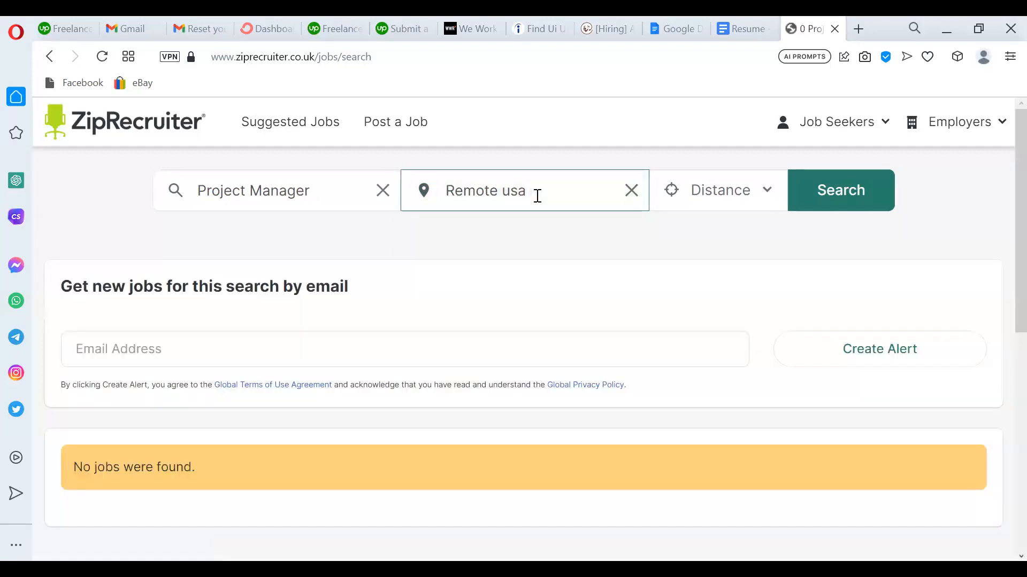
left_click(625, 192)
type("remo")
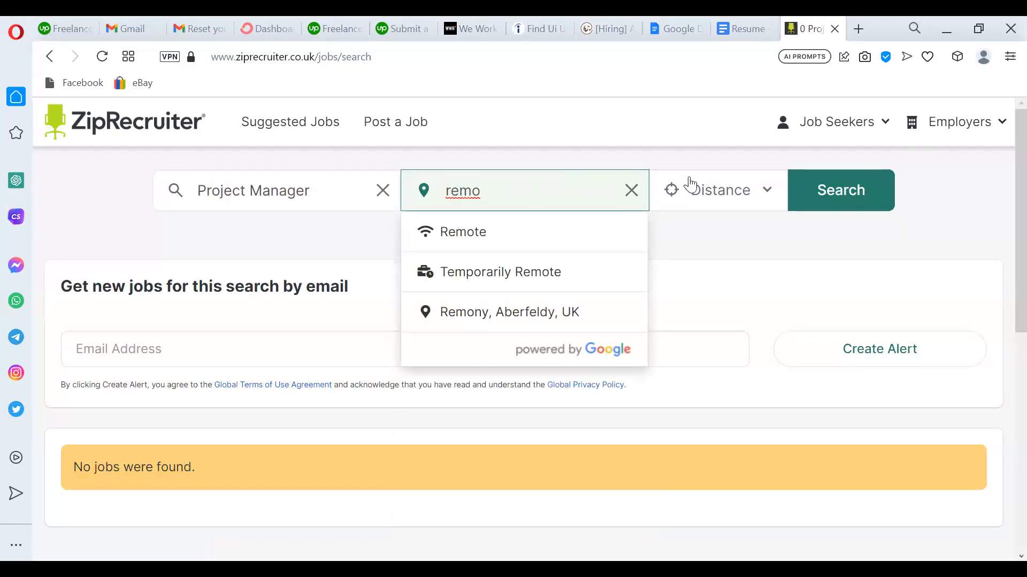
left_click(632, 192)
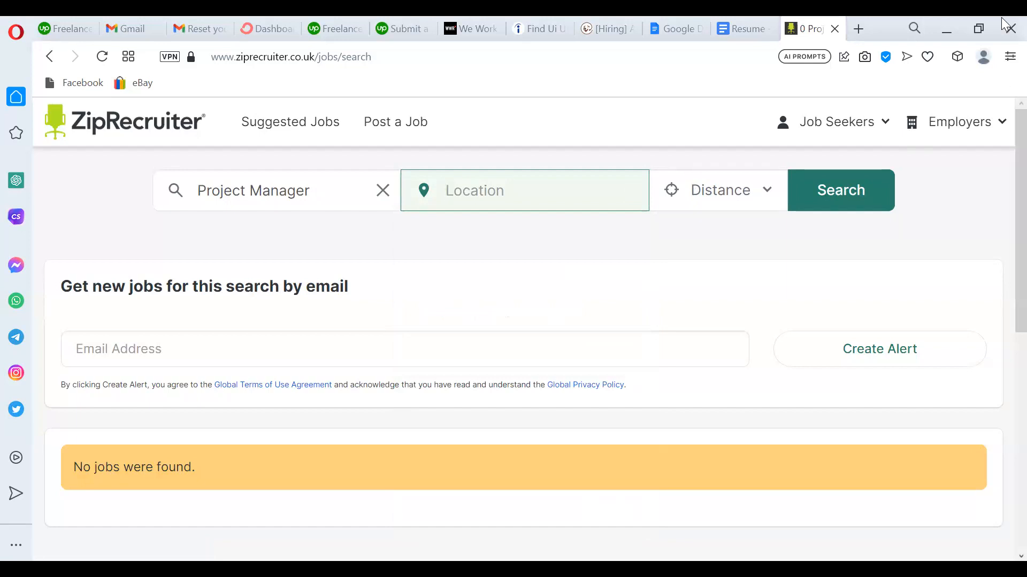
left_click(832, 185)
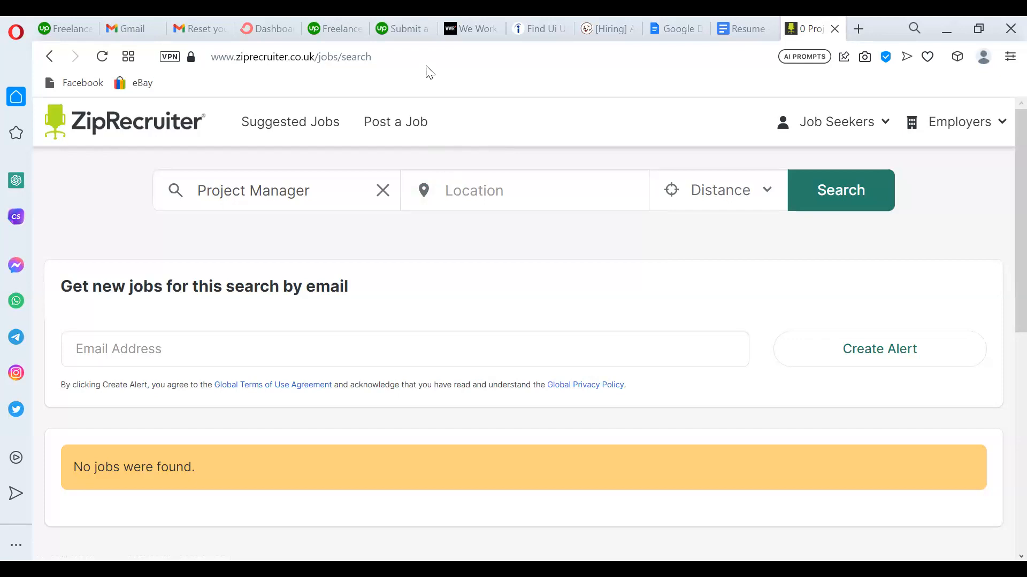
left_click(589, 17)
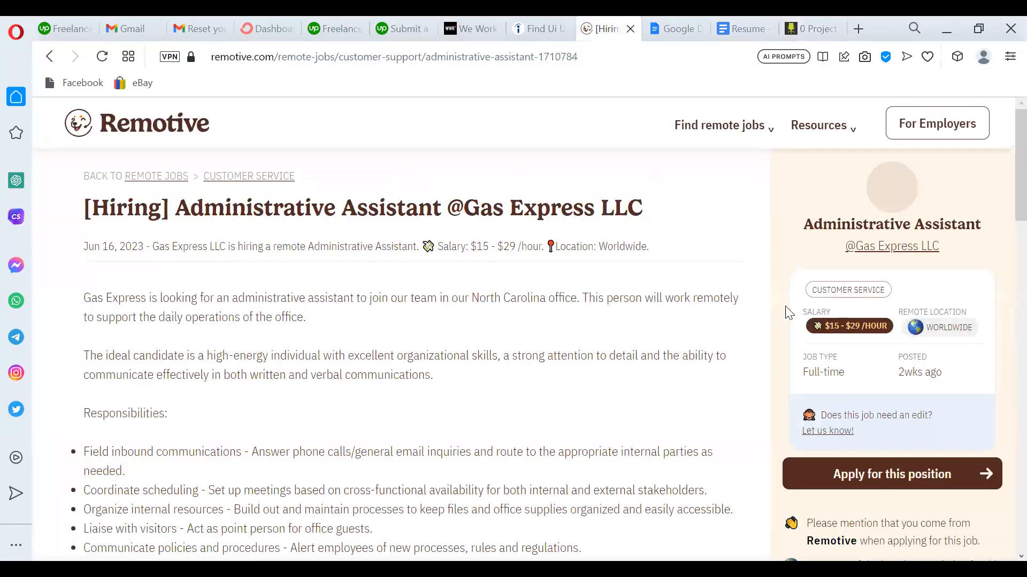
Scroll through Gas Express LLC's Administrative Assistant duties and requirements, then back to the top.
mouse_move(1002, 219)
left_mouse_down()
mouse_move(1001, 428)
mouse_move(1003, 223)
left_mouse_up()
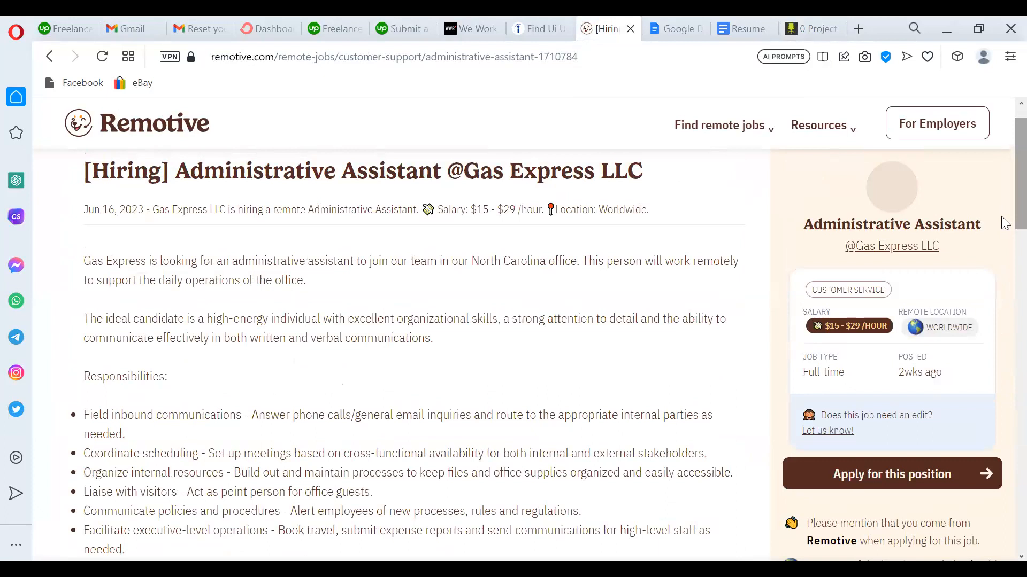
scroll(1003, 223, "down", 1)
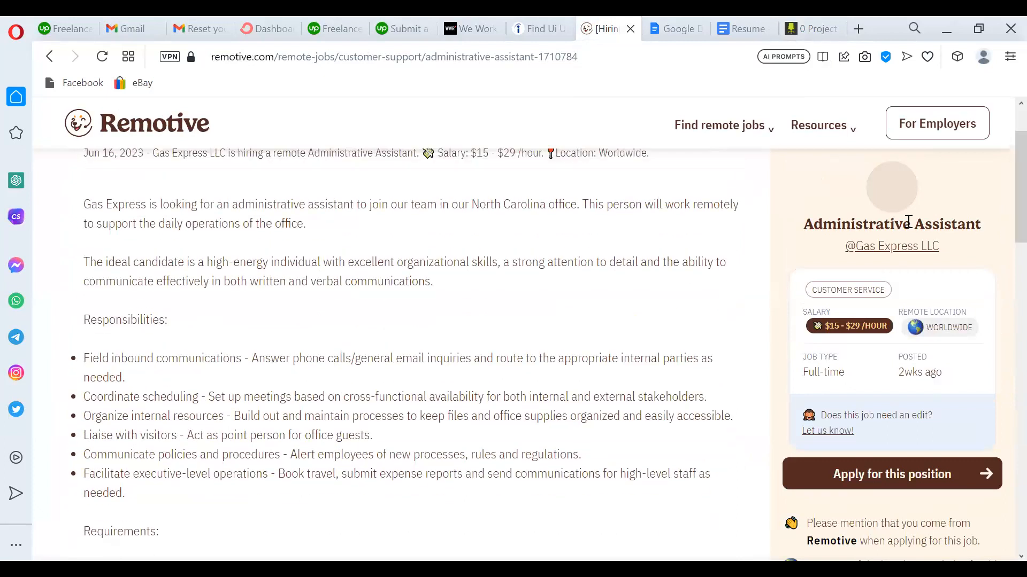
scroll(1001, 222, "down", 1)
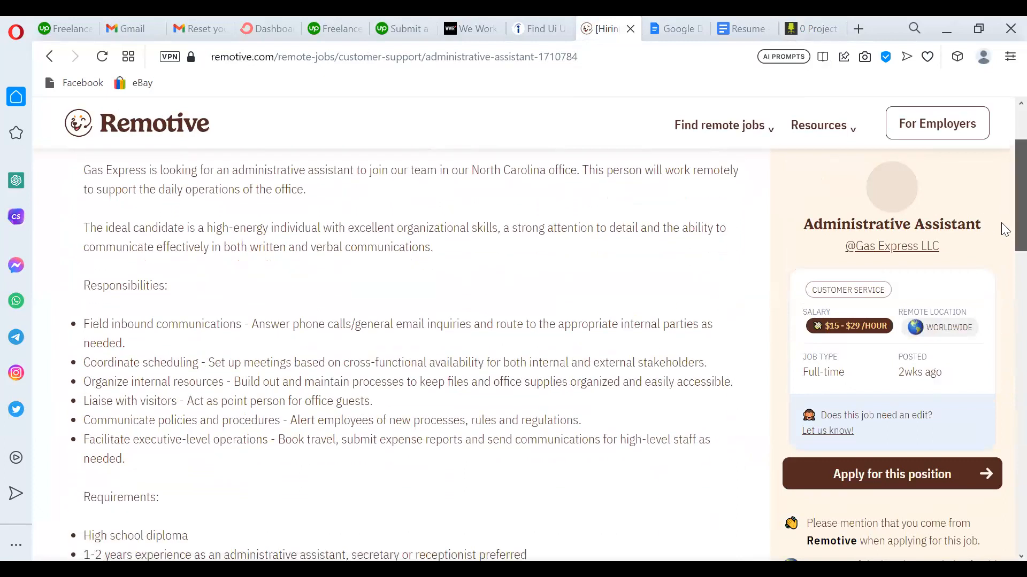
left_click_drag(1001, 224, 1001, 333)
scroll(1004, 340, "up", 8)
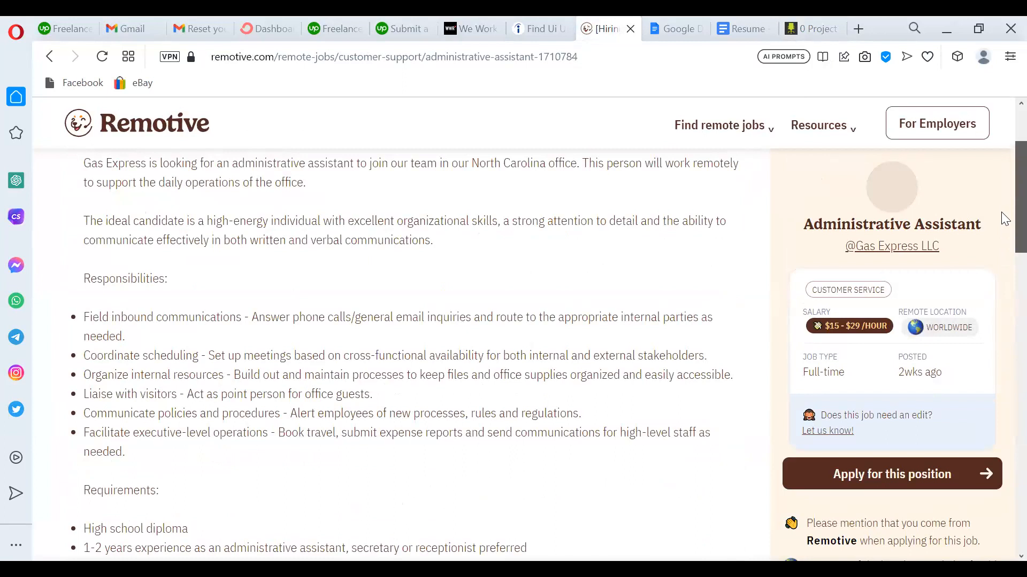
scroll(1004, 218, "up", 1)
scroll(1004, 267, "down", 4)
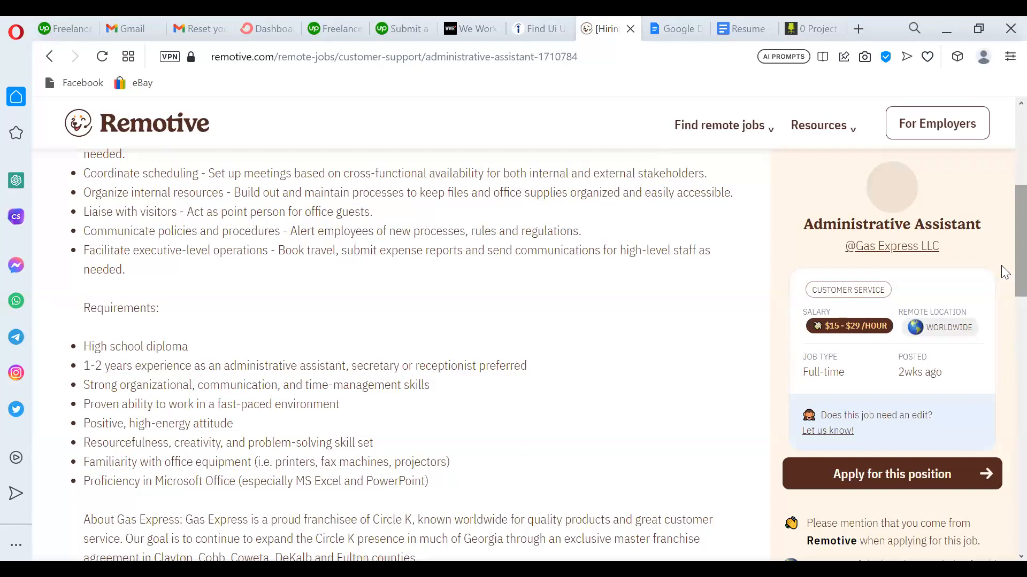
scroll(1005, 271, "up", 6)
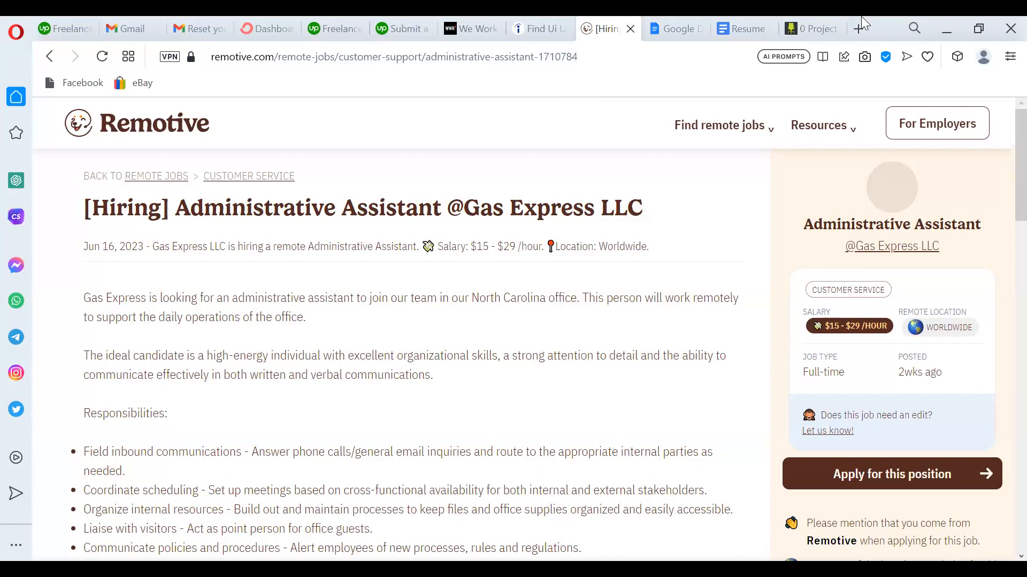
Google 'linkedin' in a new tab, open LinkedIn's ee.linkedin.com sign-in page, and close the Google sign-in popup.
left_click(858, 30)
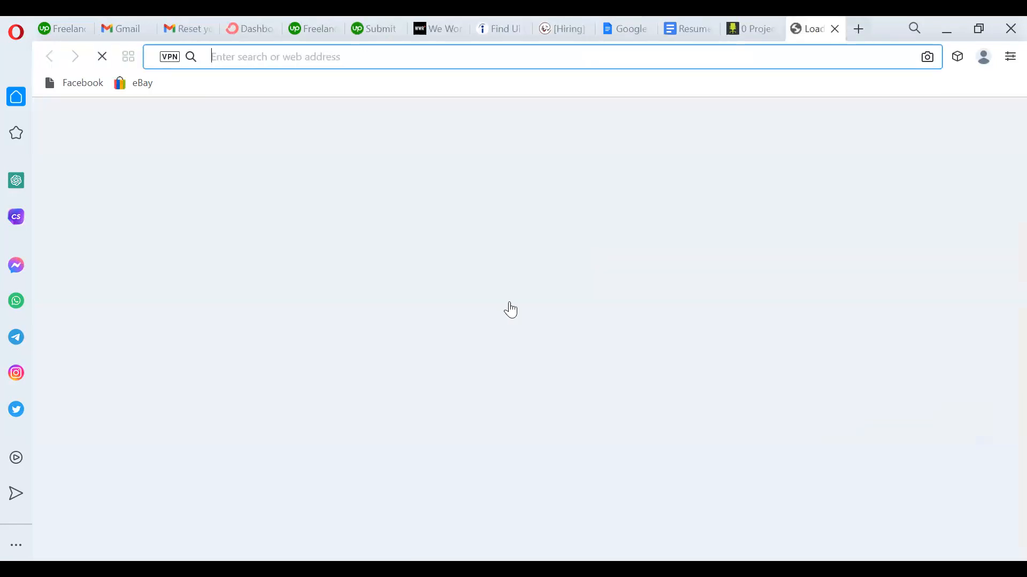
type("li")
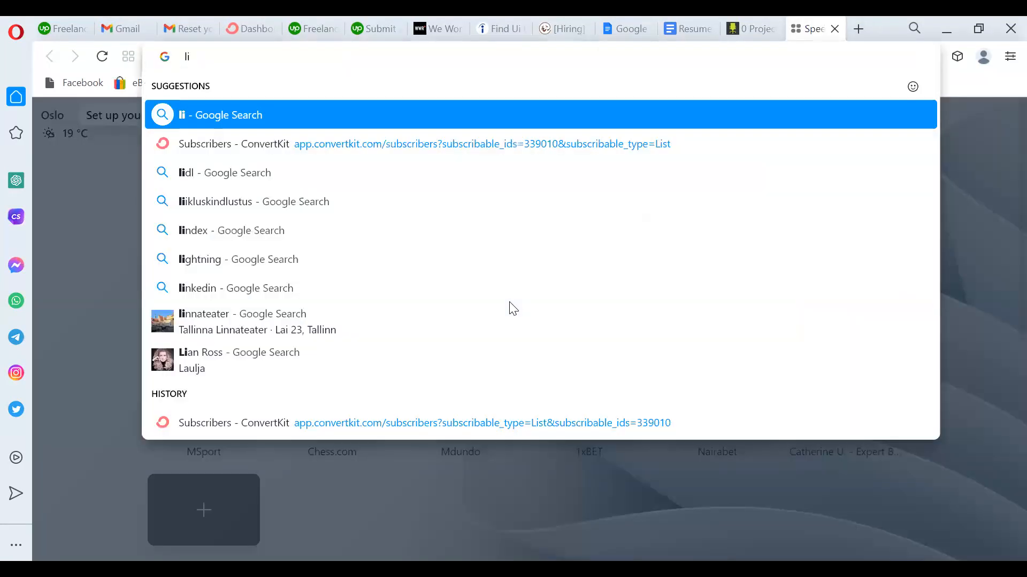
type("nke")
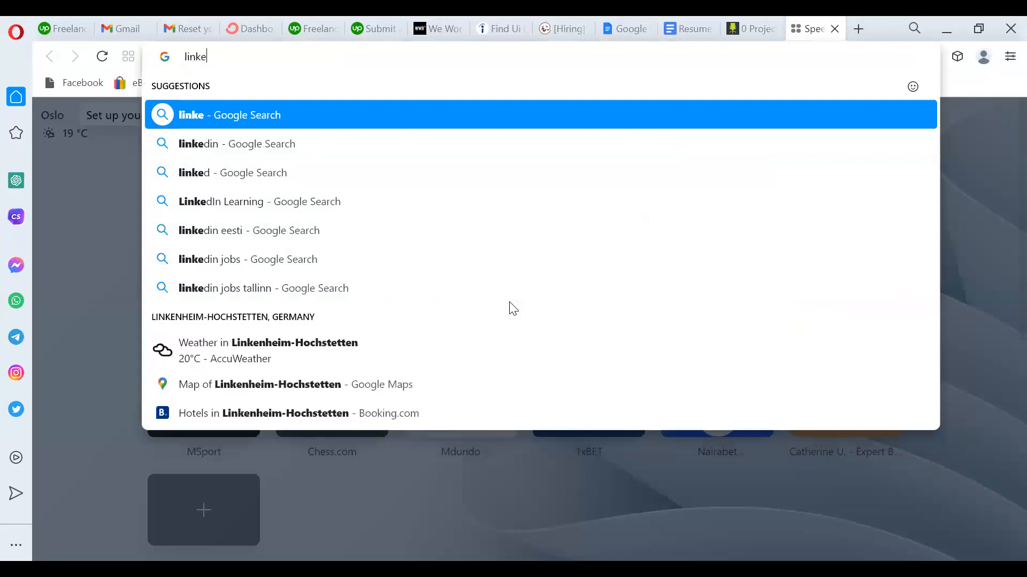
type("d")
left_click(300, 148)
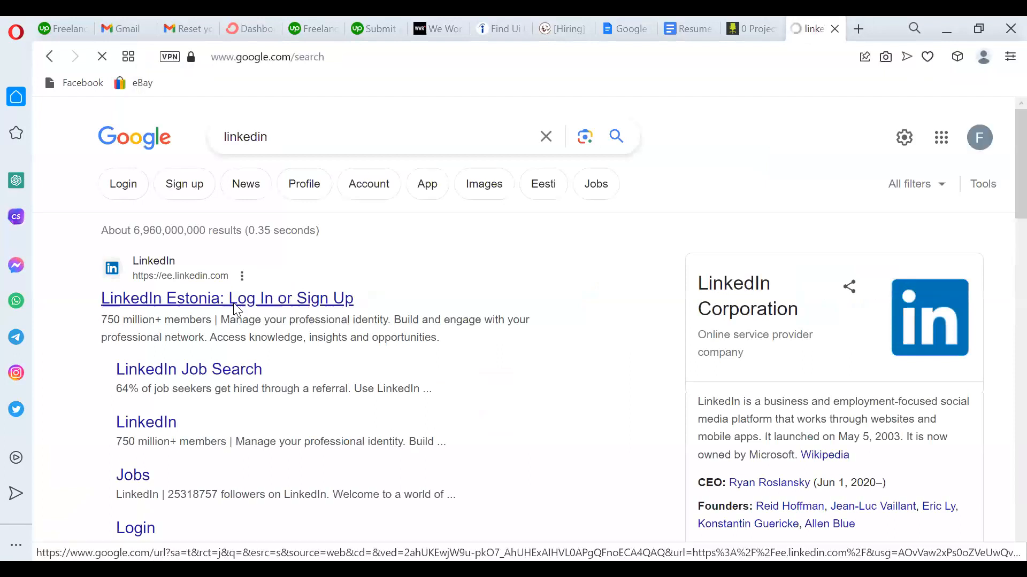
left_click(233, 303)
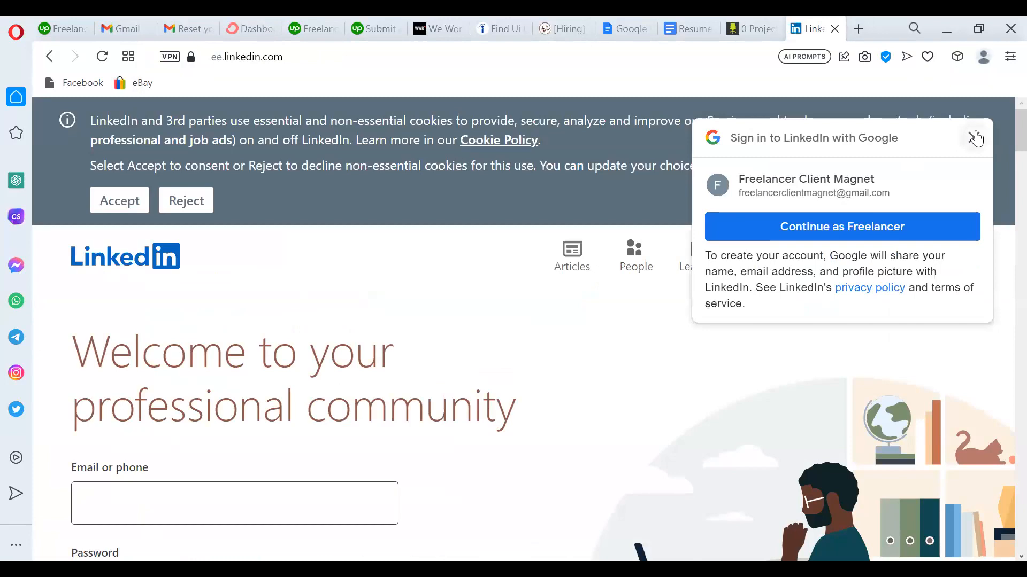
left_click(974, 138)
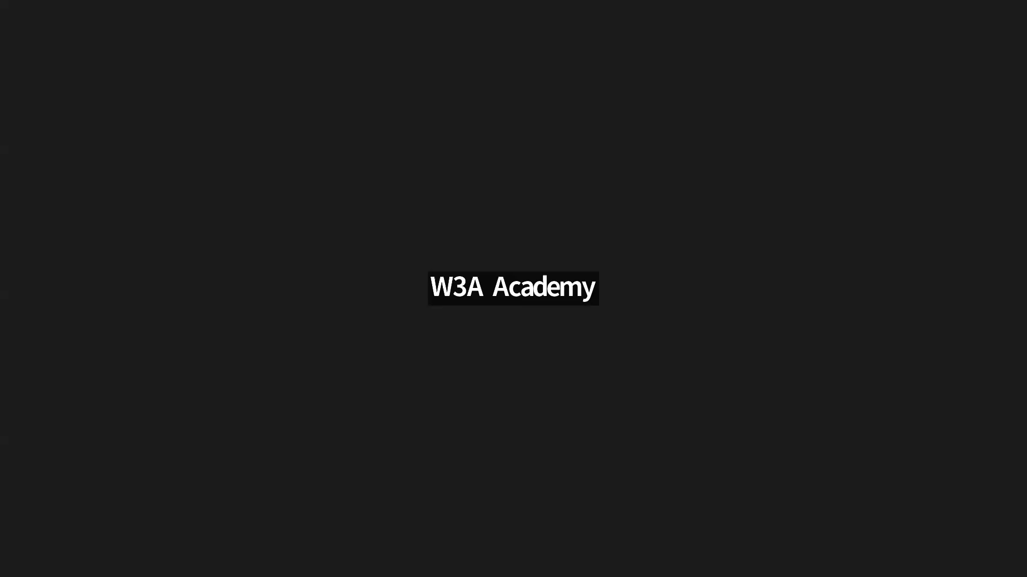